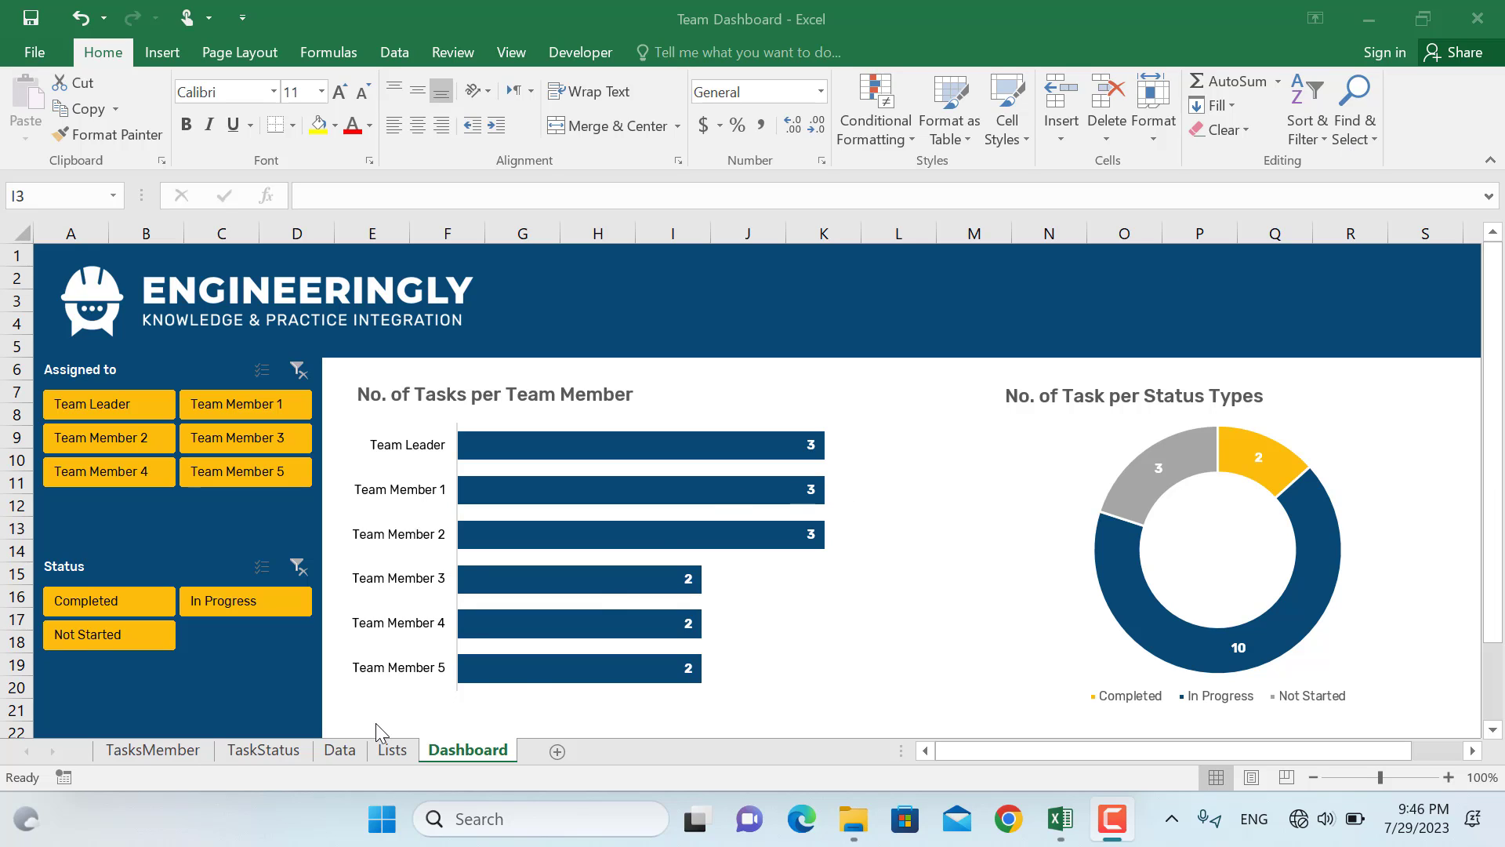
Check the Data sheet, then test the slicers with Team Leader and Team Member 1 before clearing them.
left_click(339, 750)
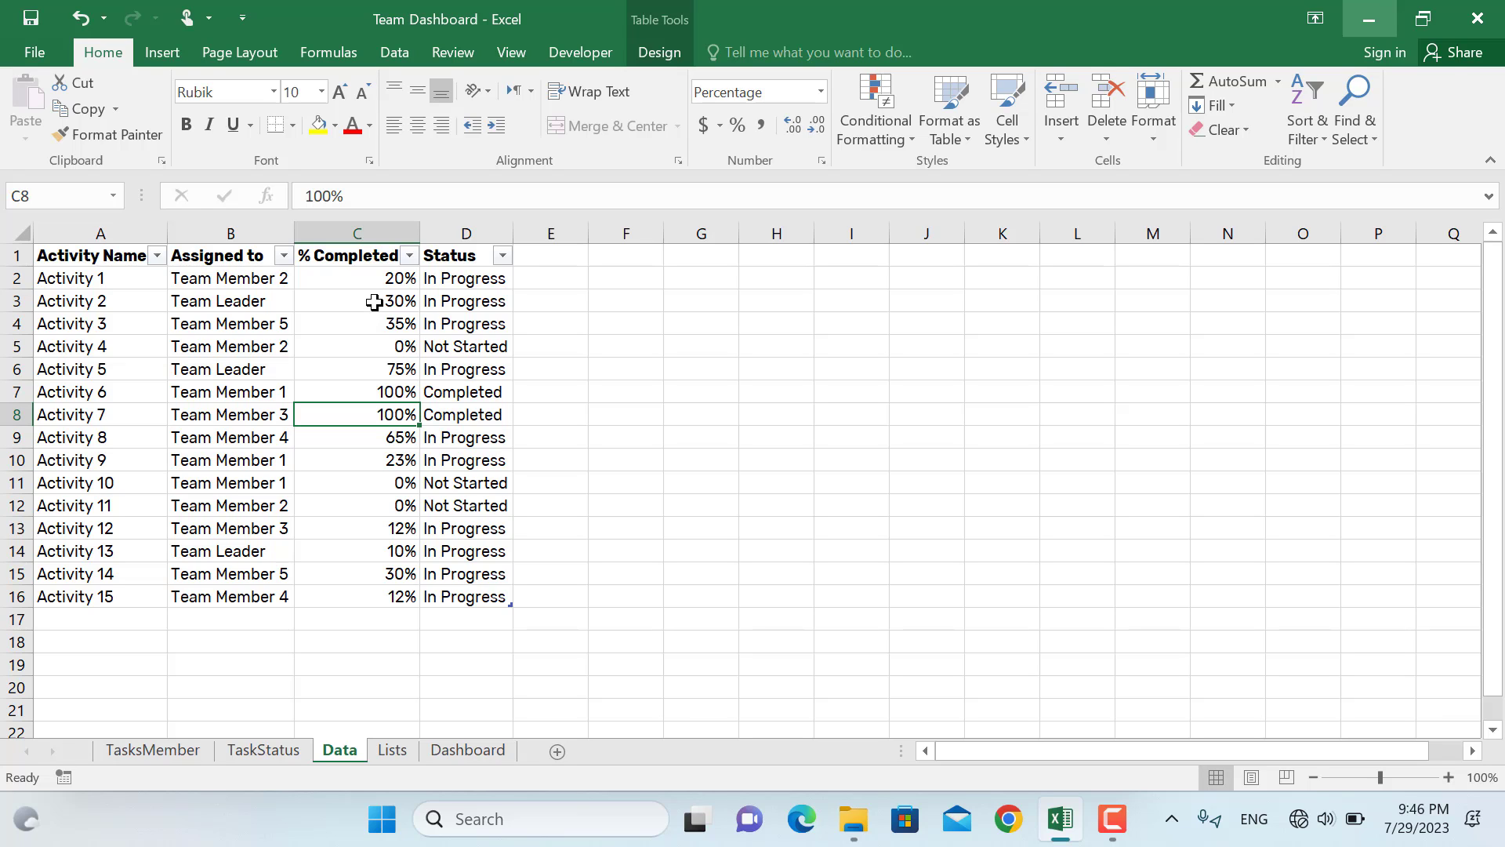
left_click(466, 754)
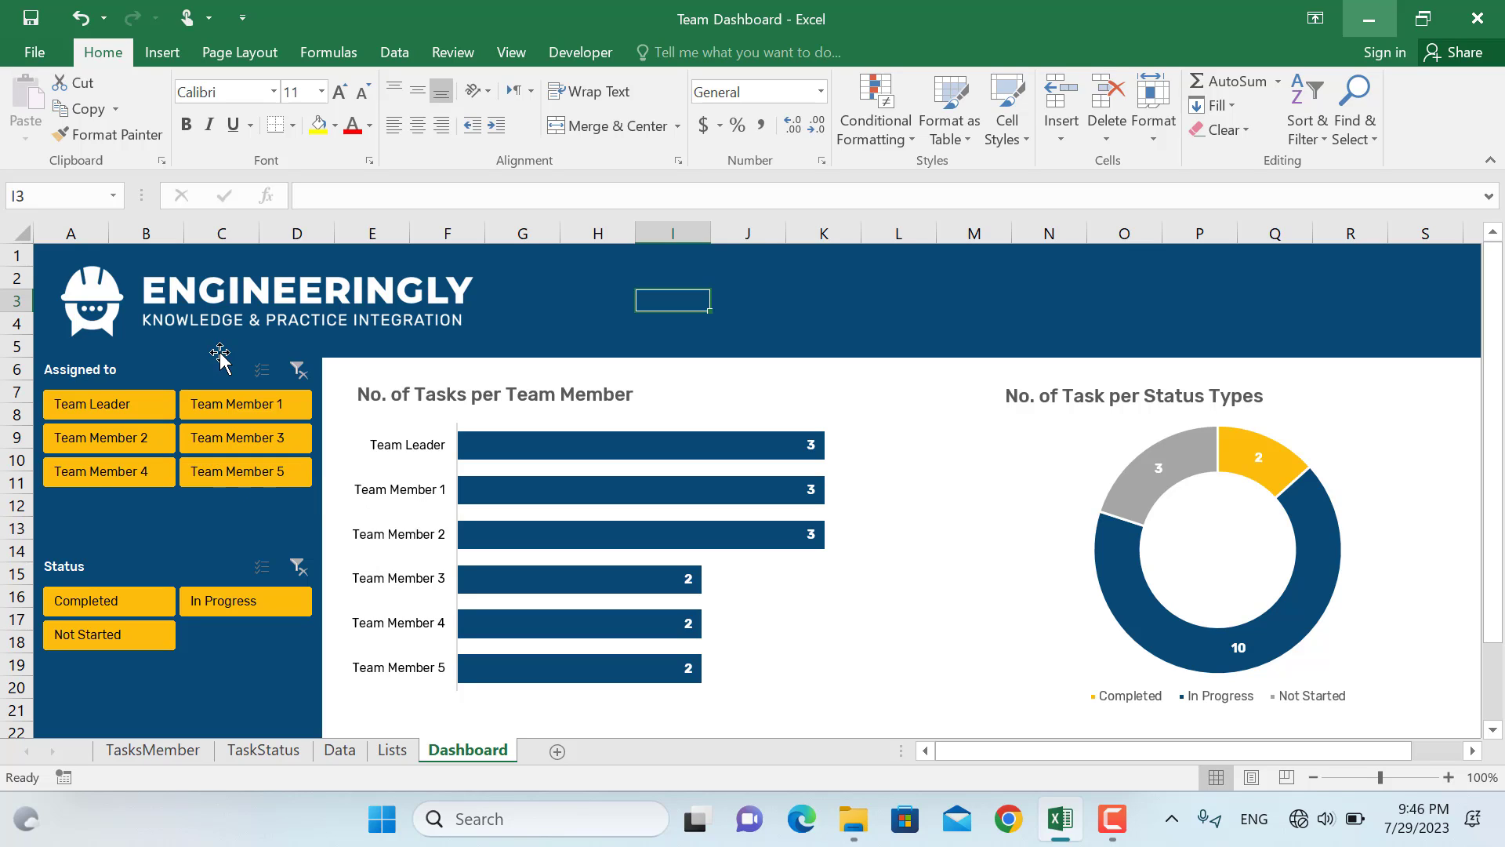
left_click(107, 406)
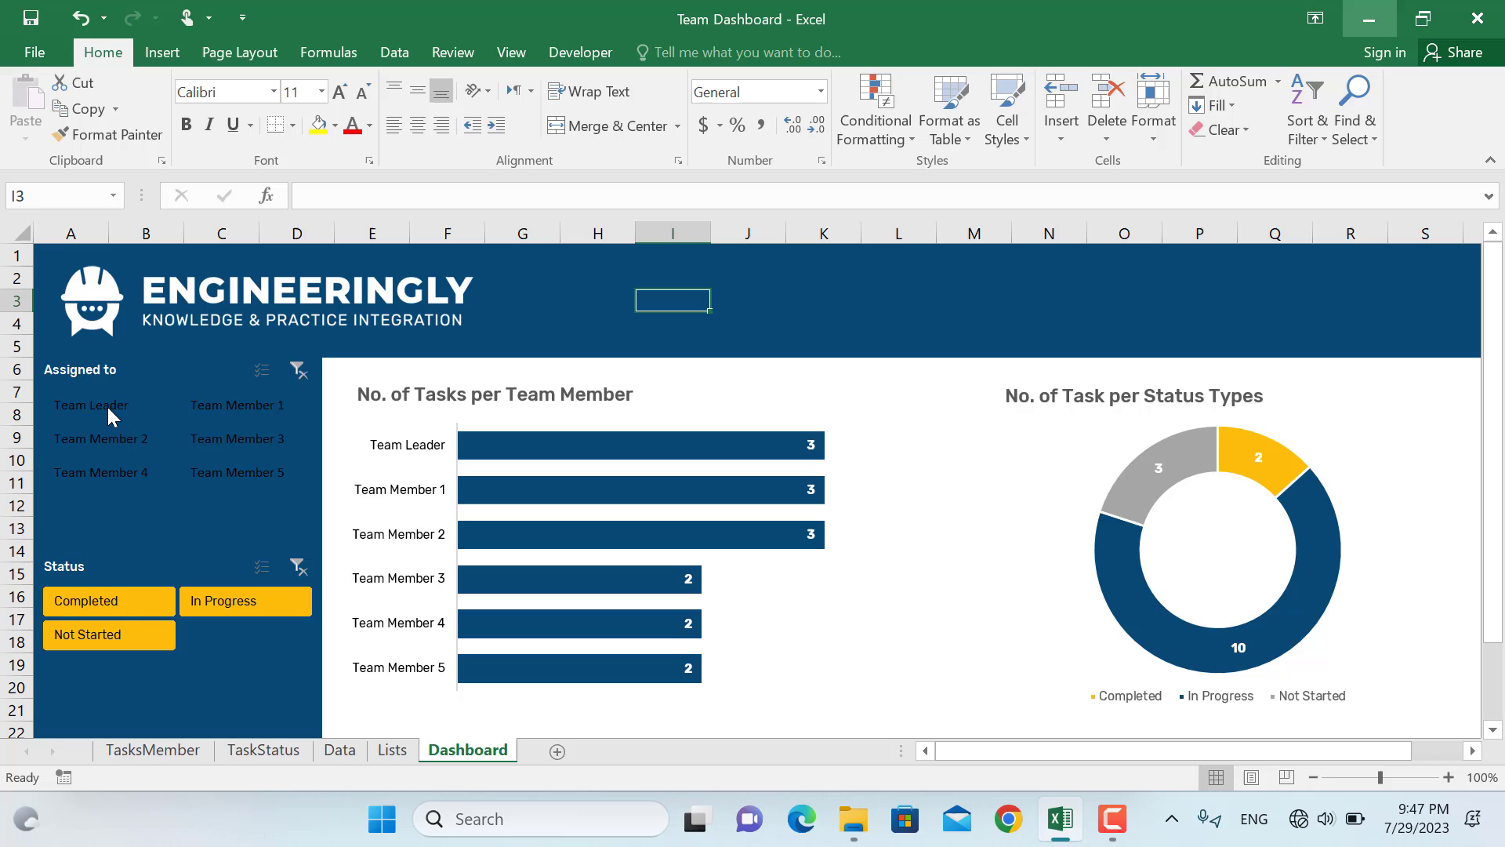
left_click(261, 408, "ctrl")
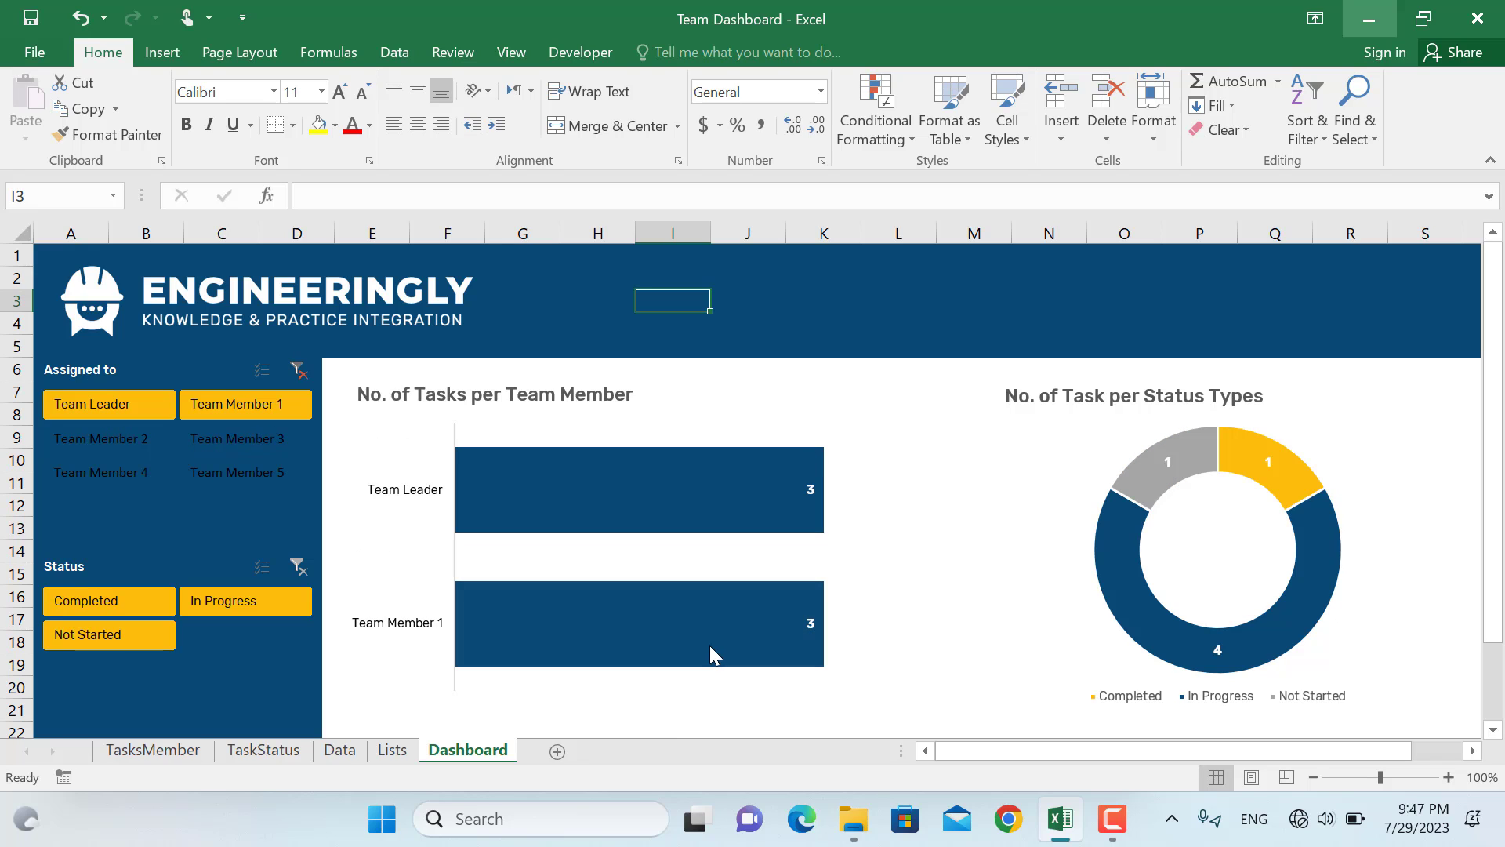
mouse_move(718, 619)
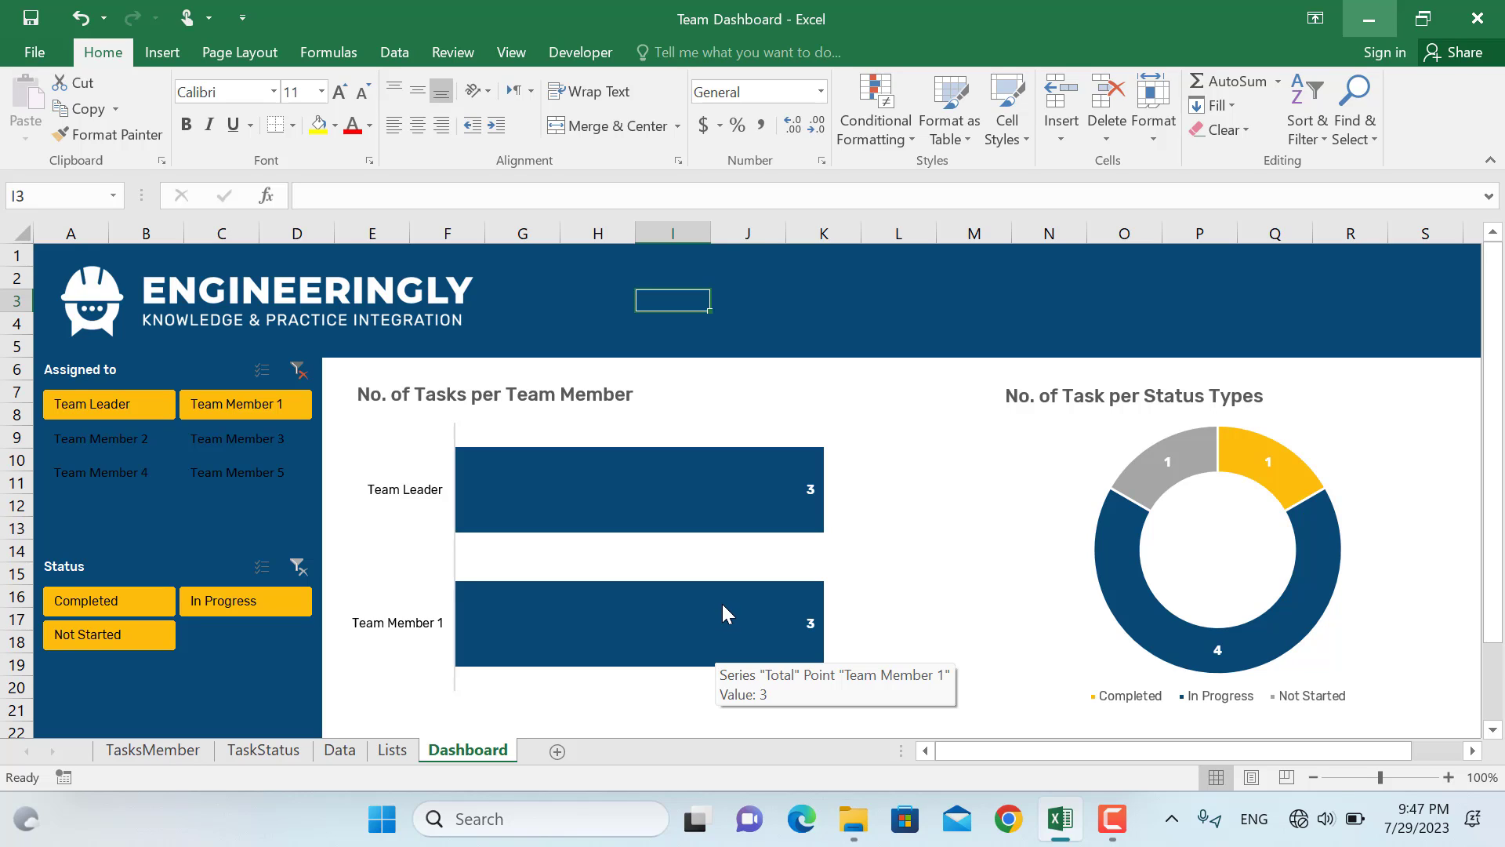
left_click(306, 373)
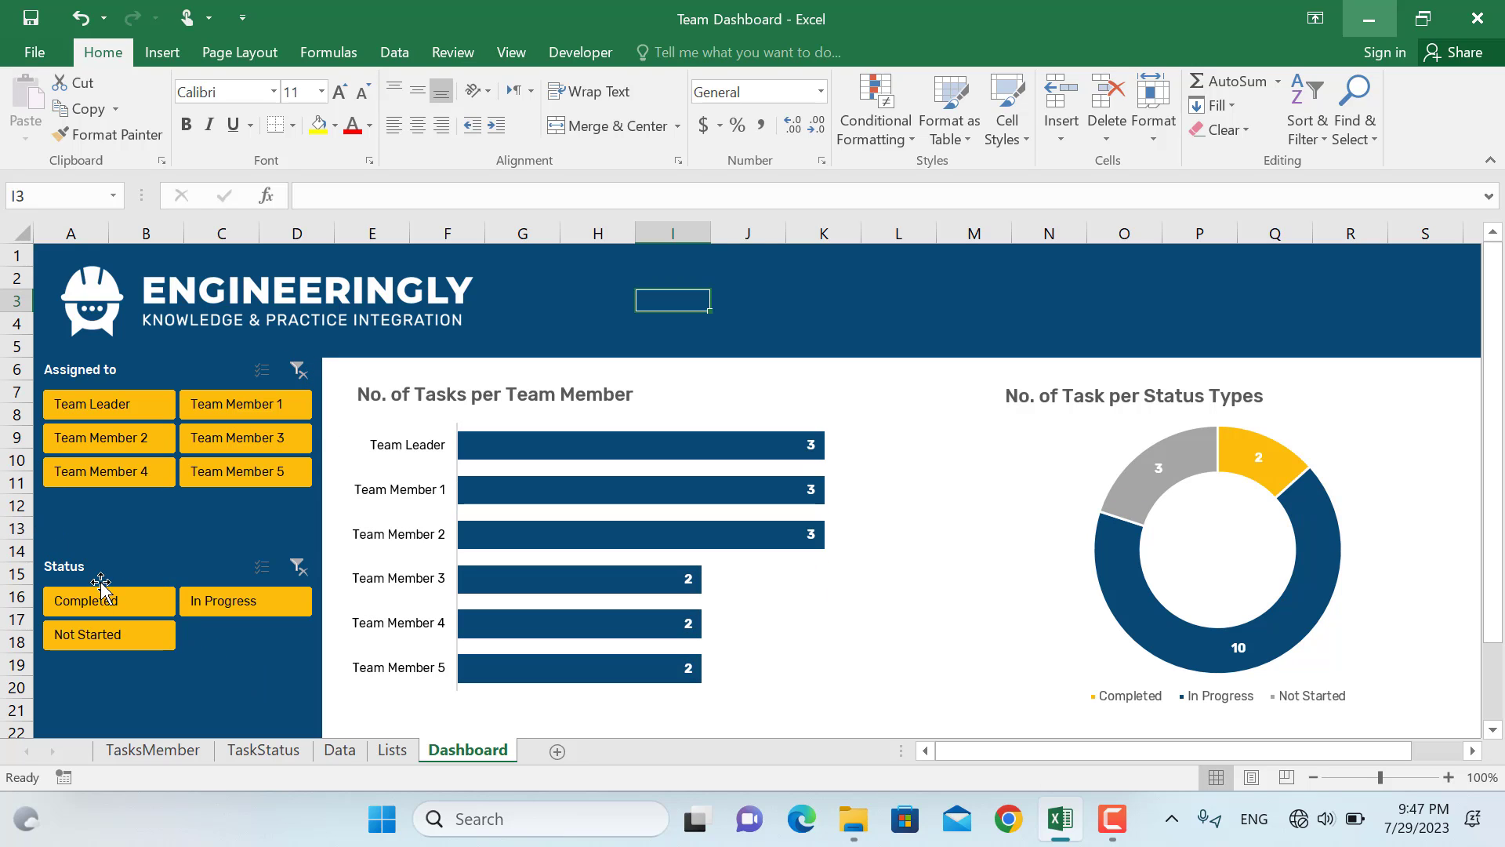
Filter both dashboard charts to In Progress tasks and view the Data sheet's activity table.
left_click(240, 599)
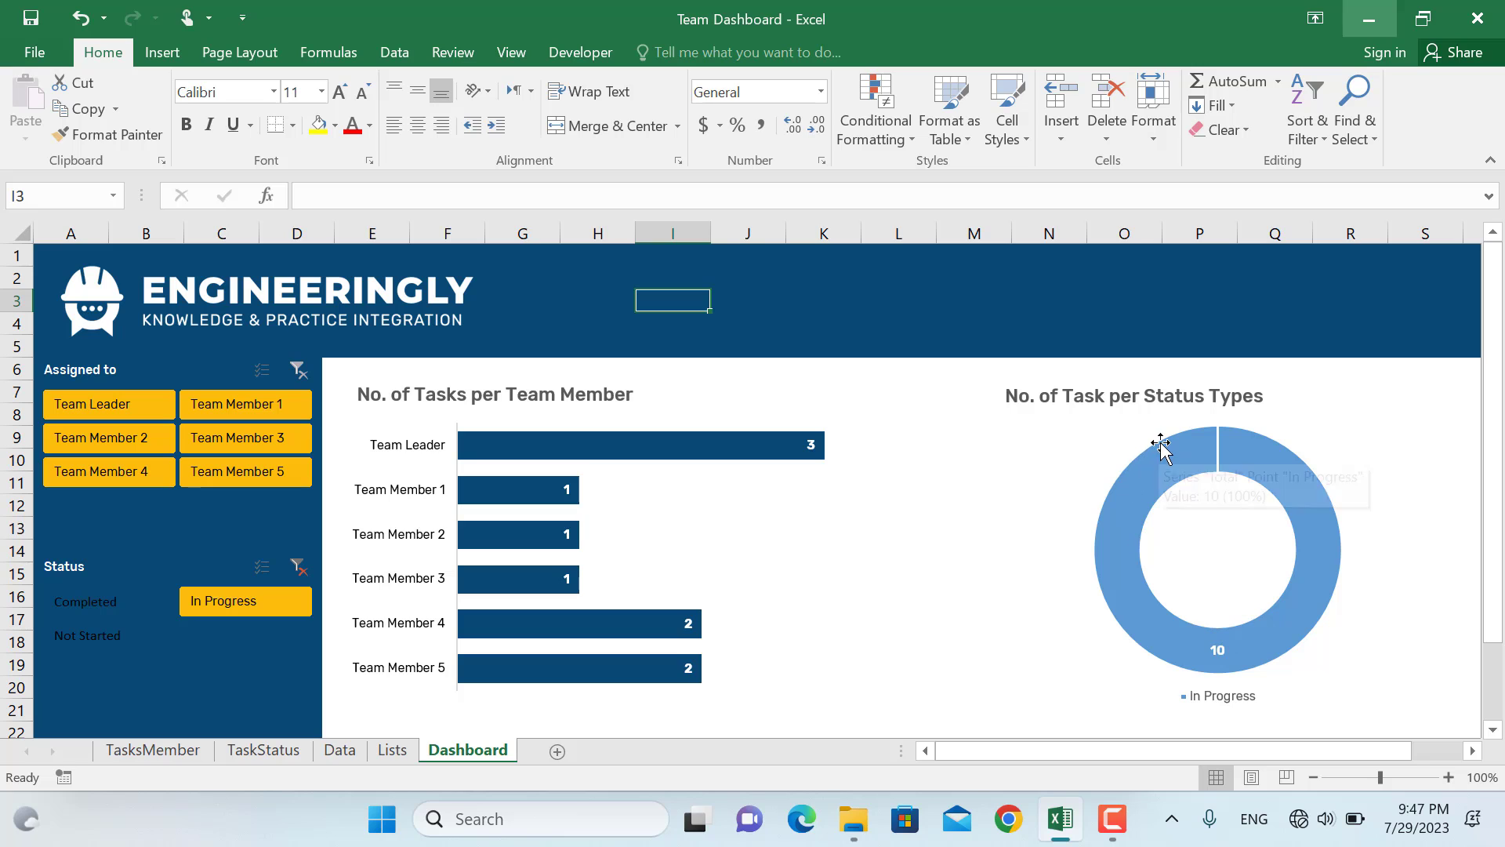
mouse_move(1174, 431)
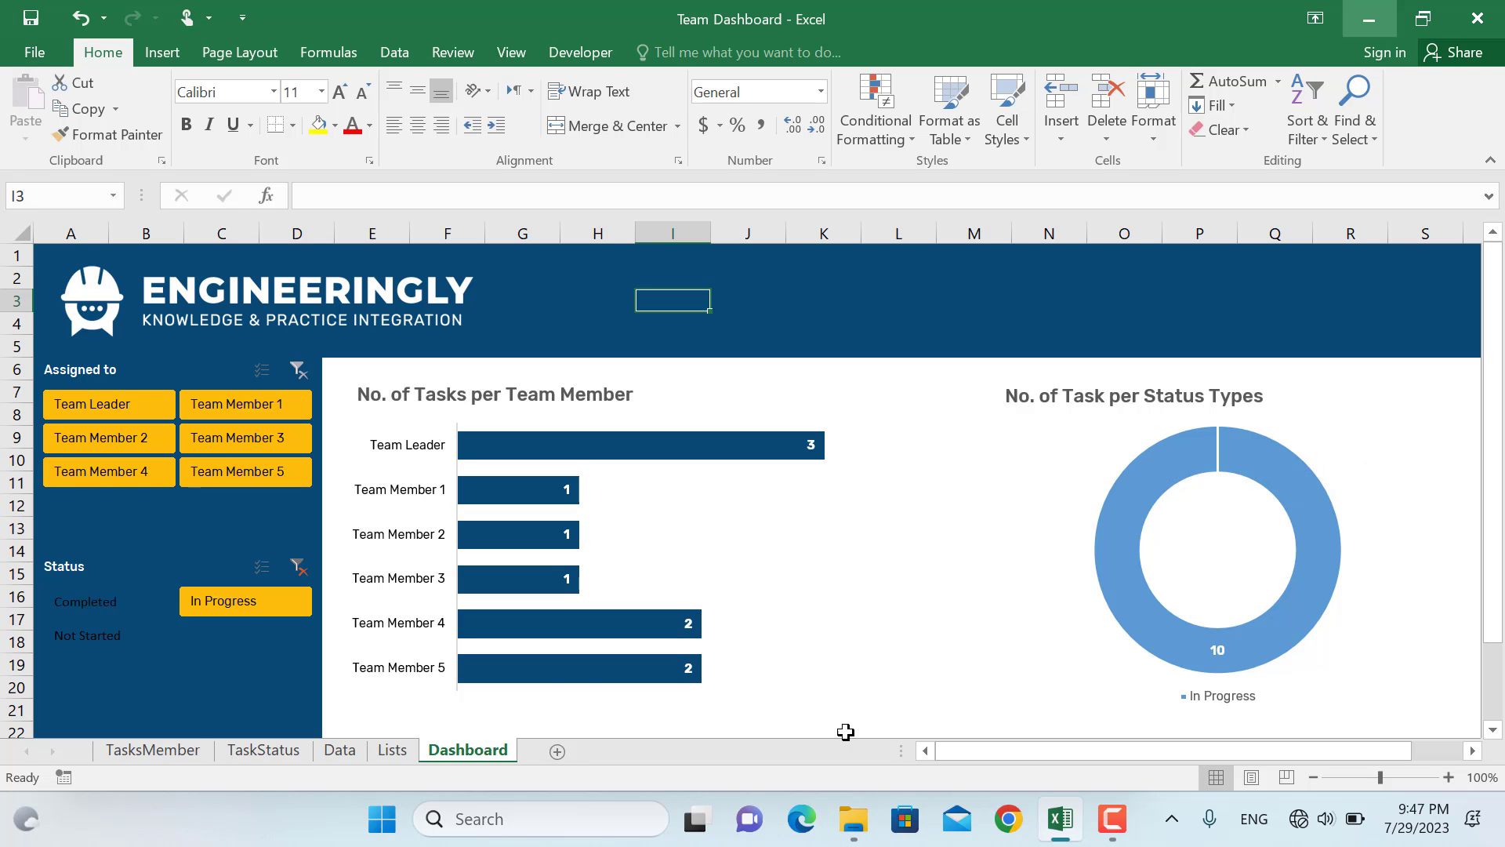
left_click(354, 748)
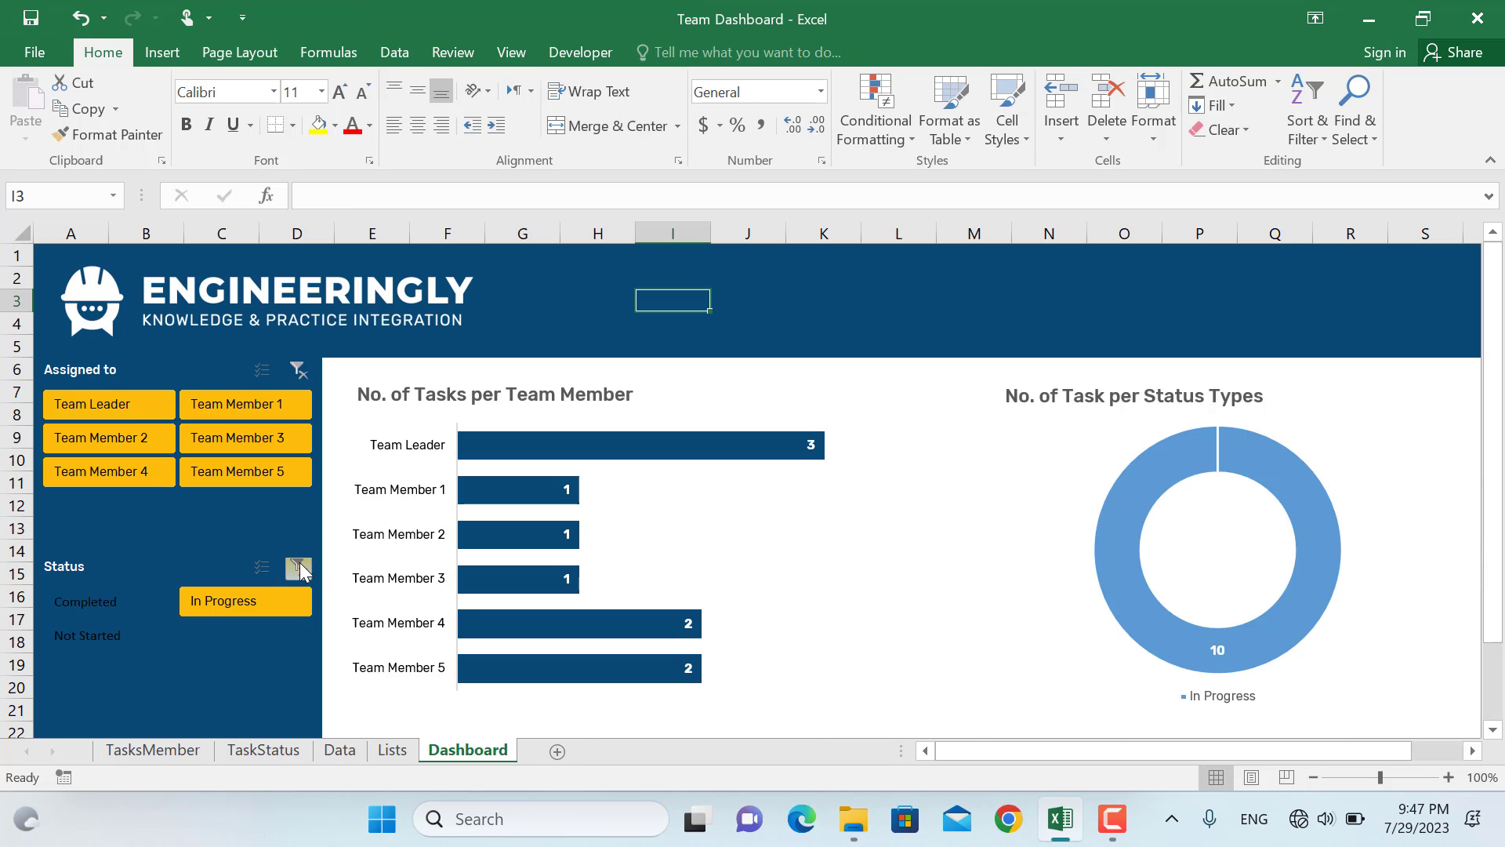
Return to the Dashboard sheet.
left_click(297, 566)
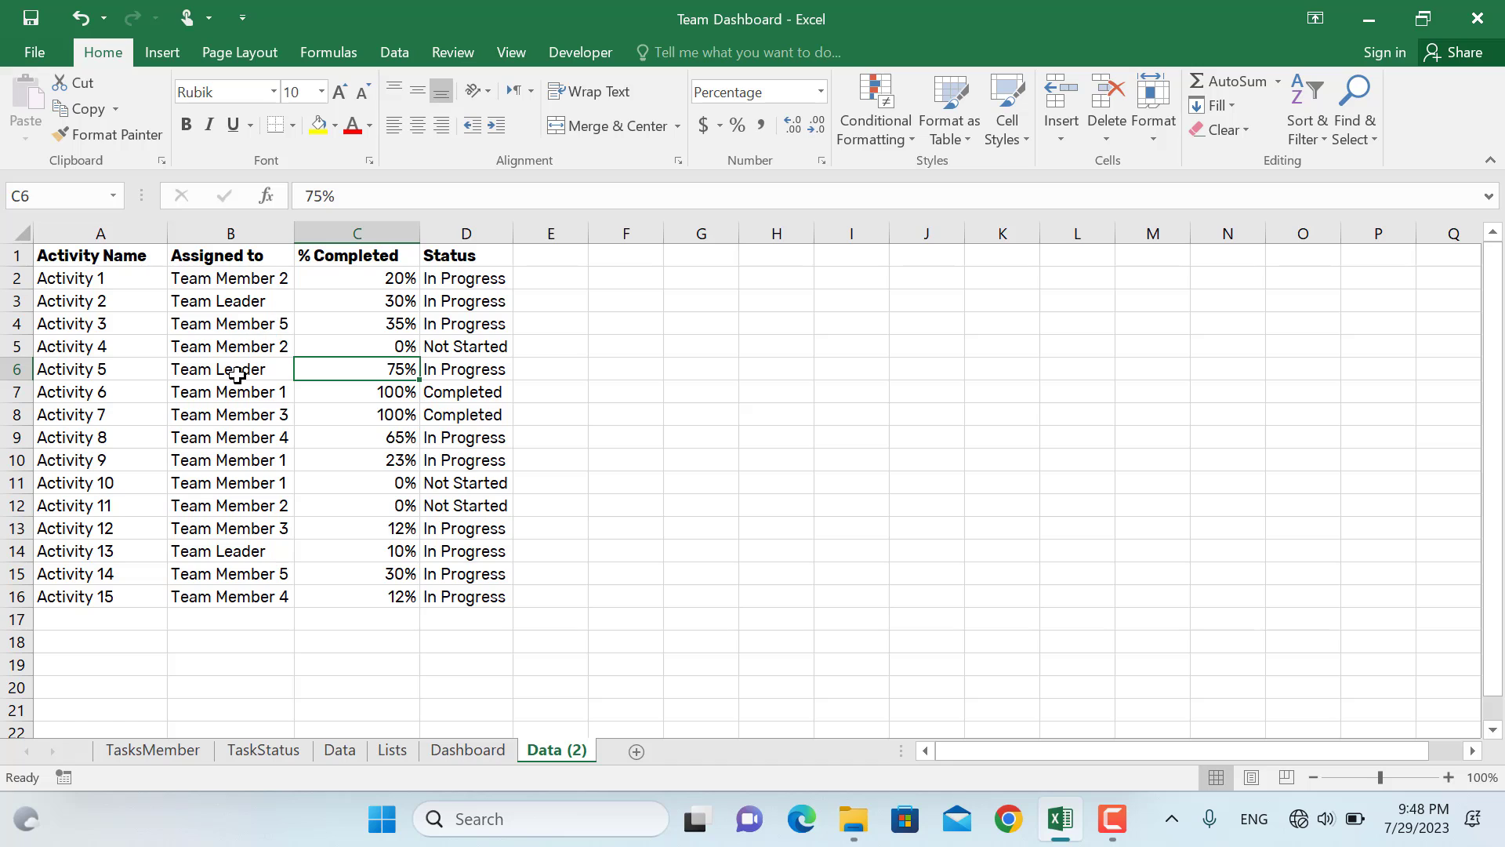
Make A1:D16 a table and pivot it on a new sheet, counting Activity Name per Assigned to.
key("ctrl+t")
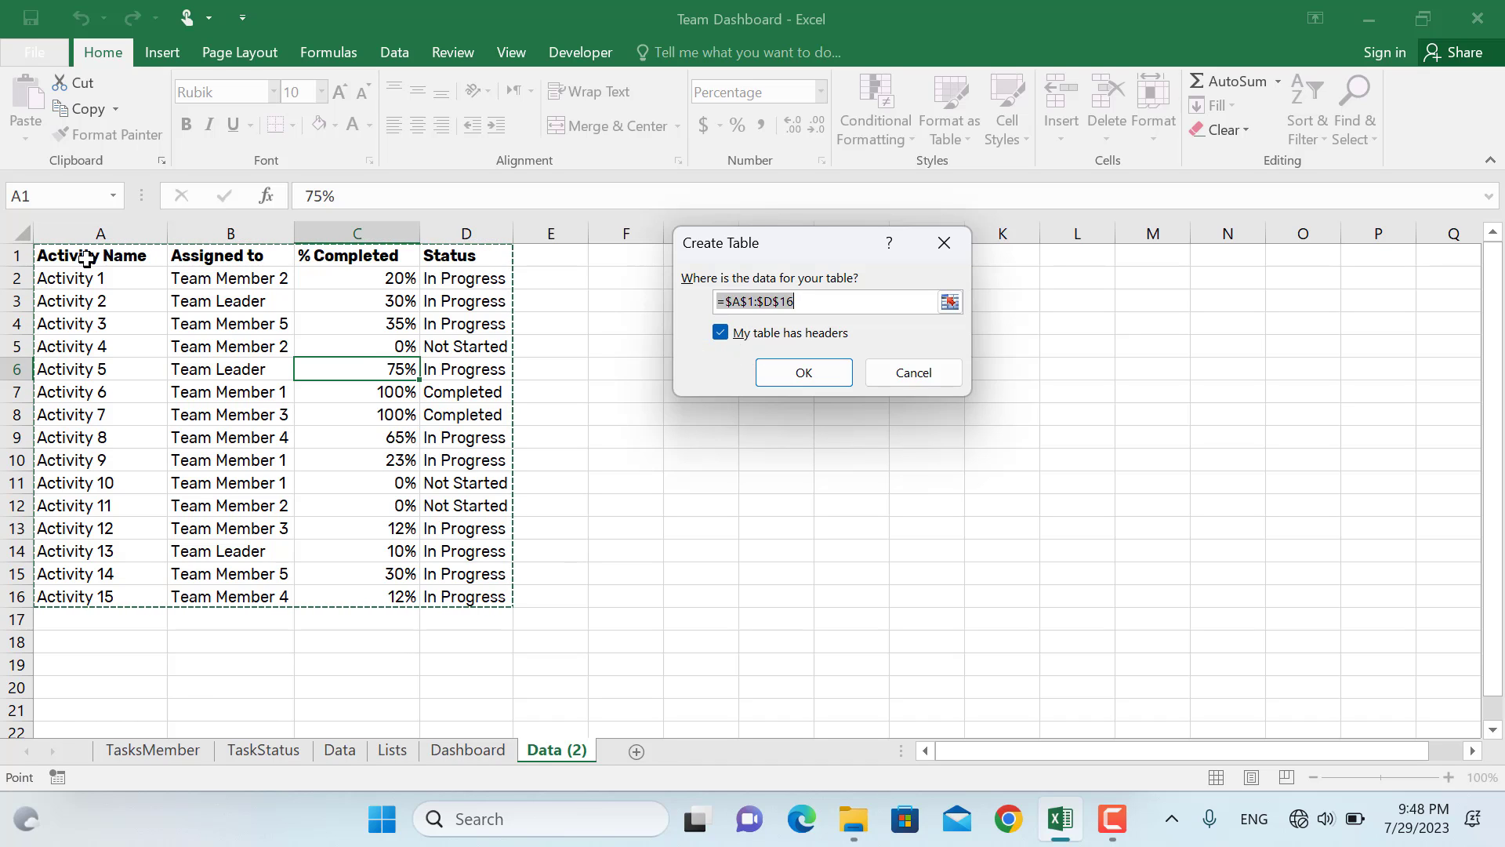
left_click(803, 375)
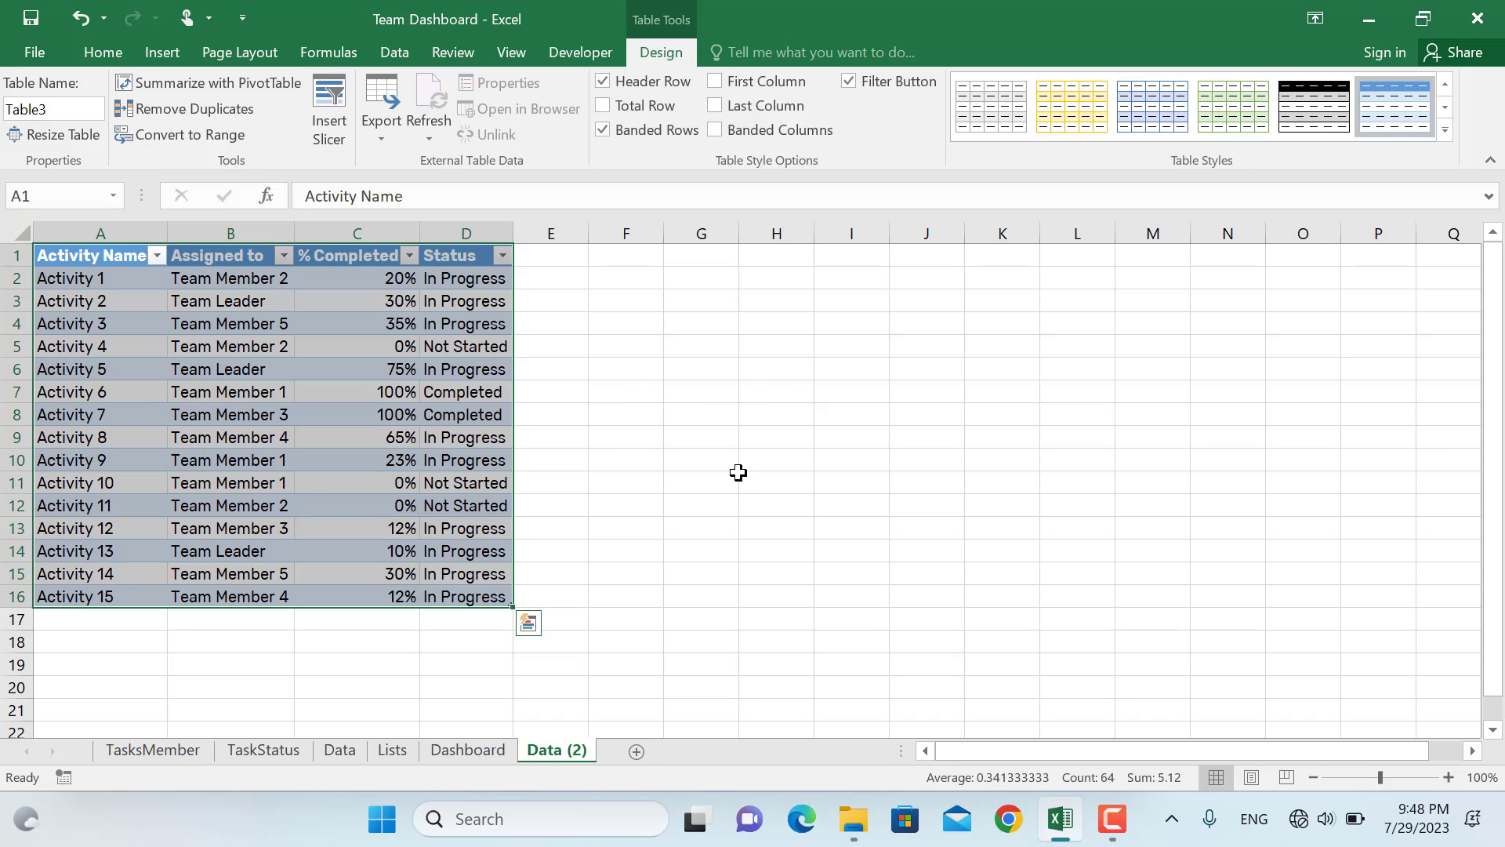
left_click(218, 83)
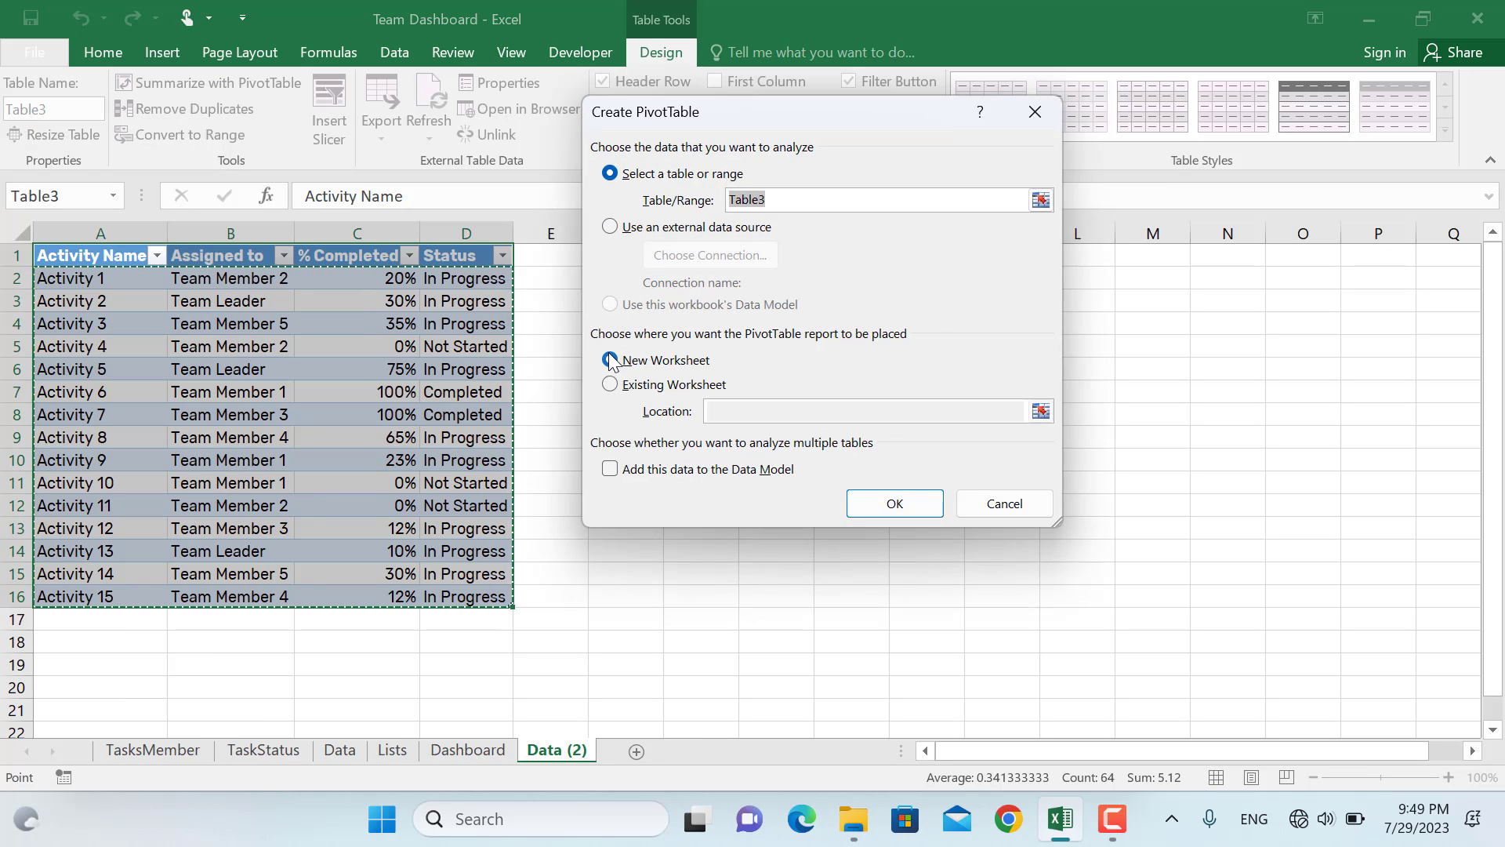
left_click(882, 506)
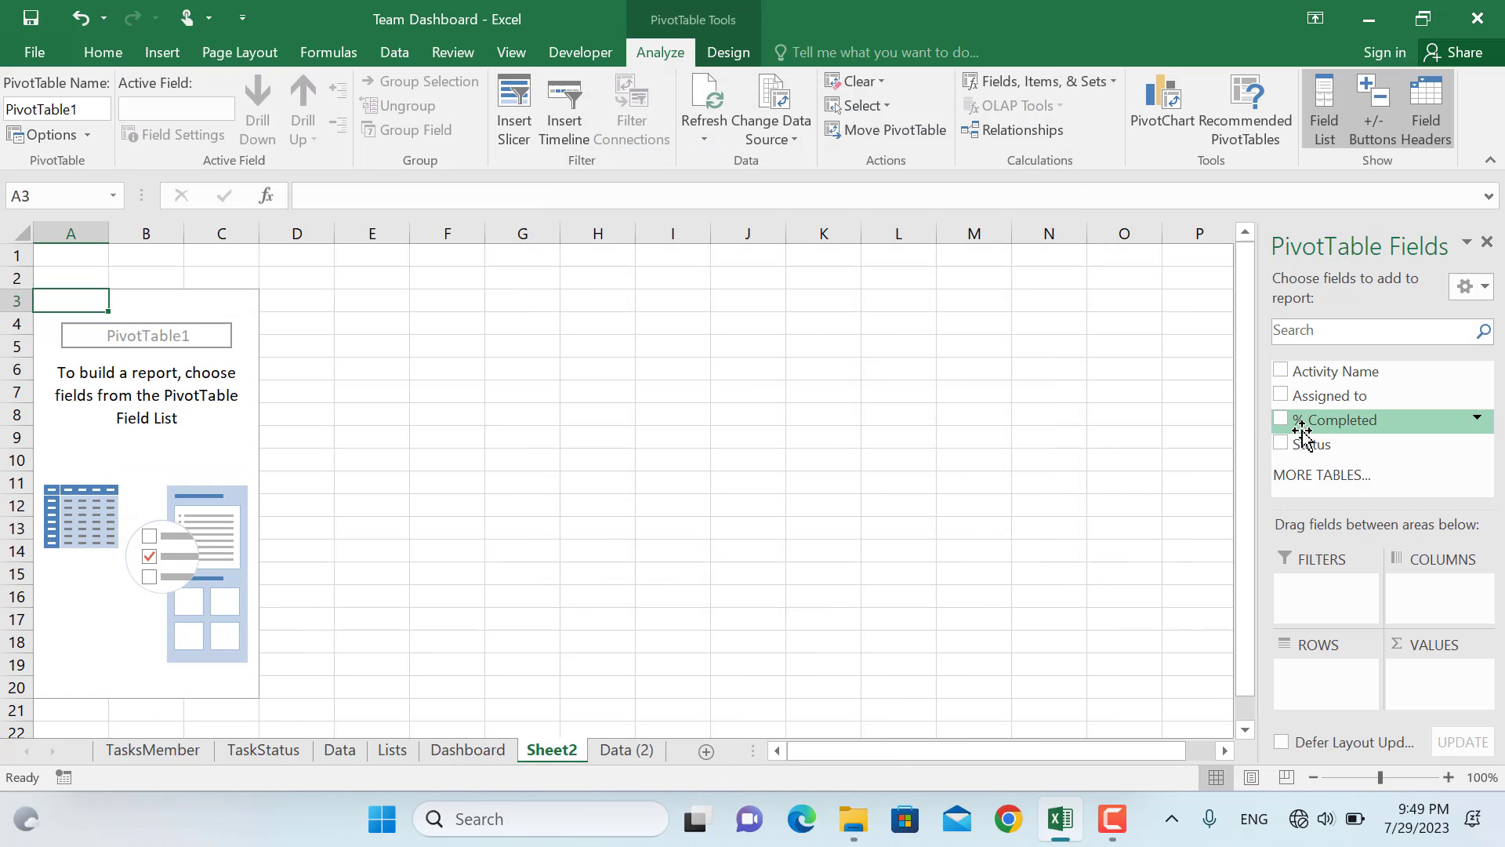
left_click(1281, 395)
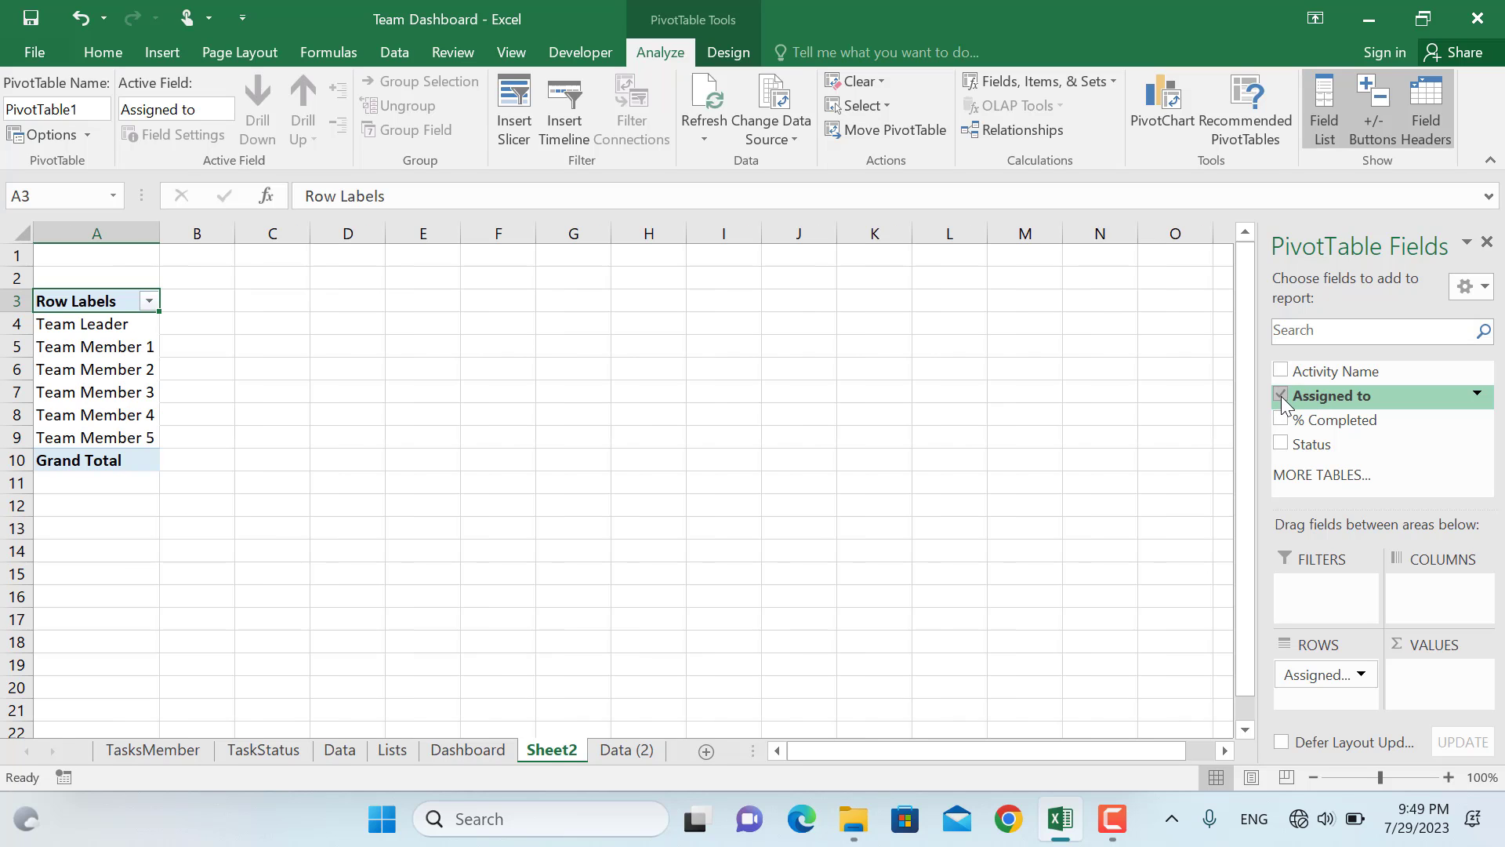
left_click_drag(1338, 378, 1439, 674)
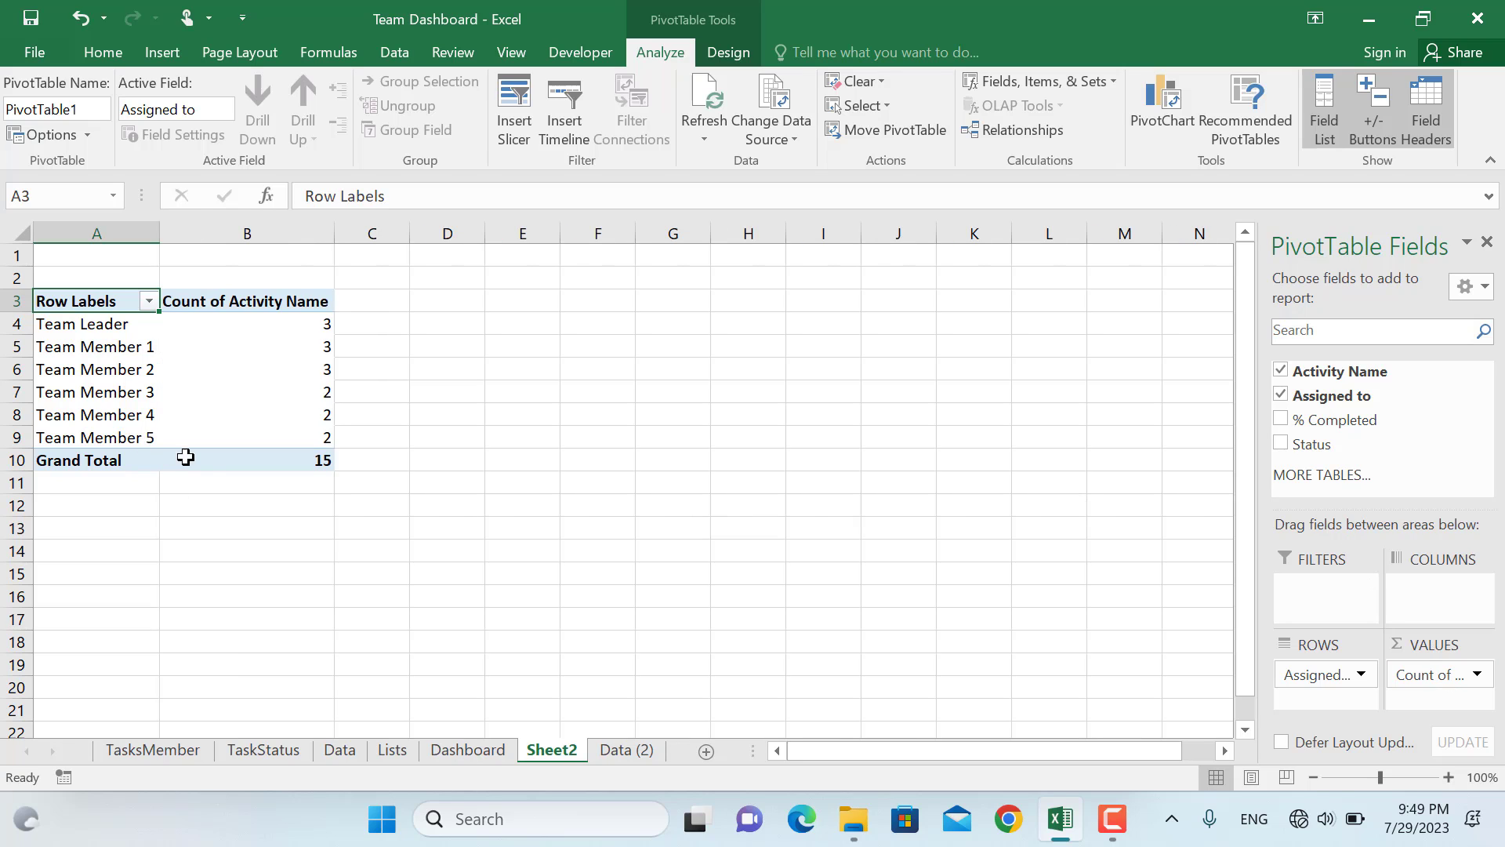
Turn off row and column grand totals in PivotTable Options.
left_click(85, 137)
left_click(102, 162)
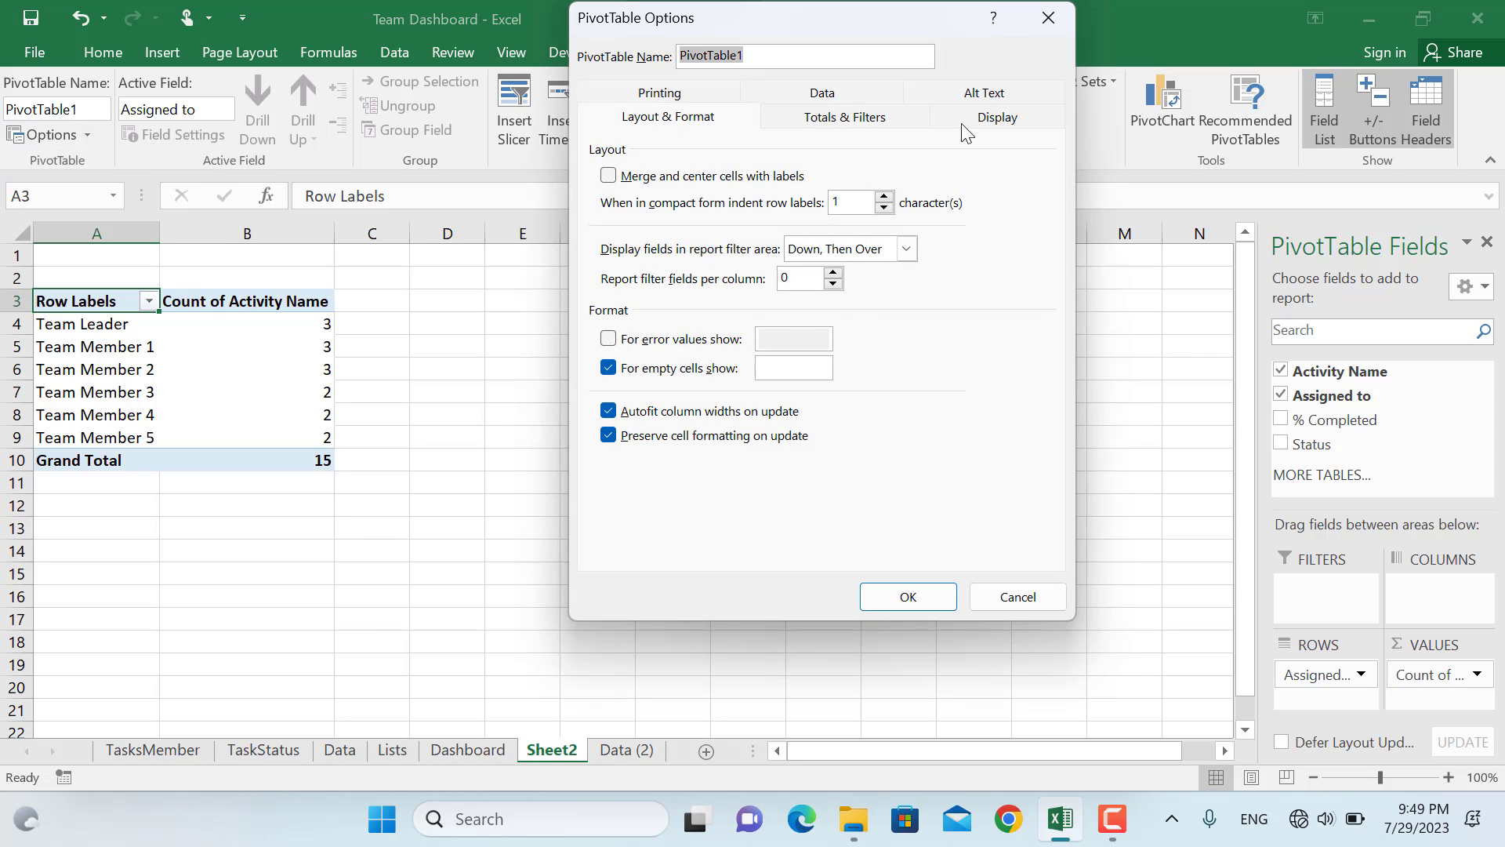
left_click(863, 118)
left_click(610, 176)
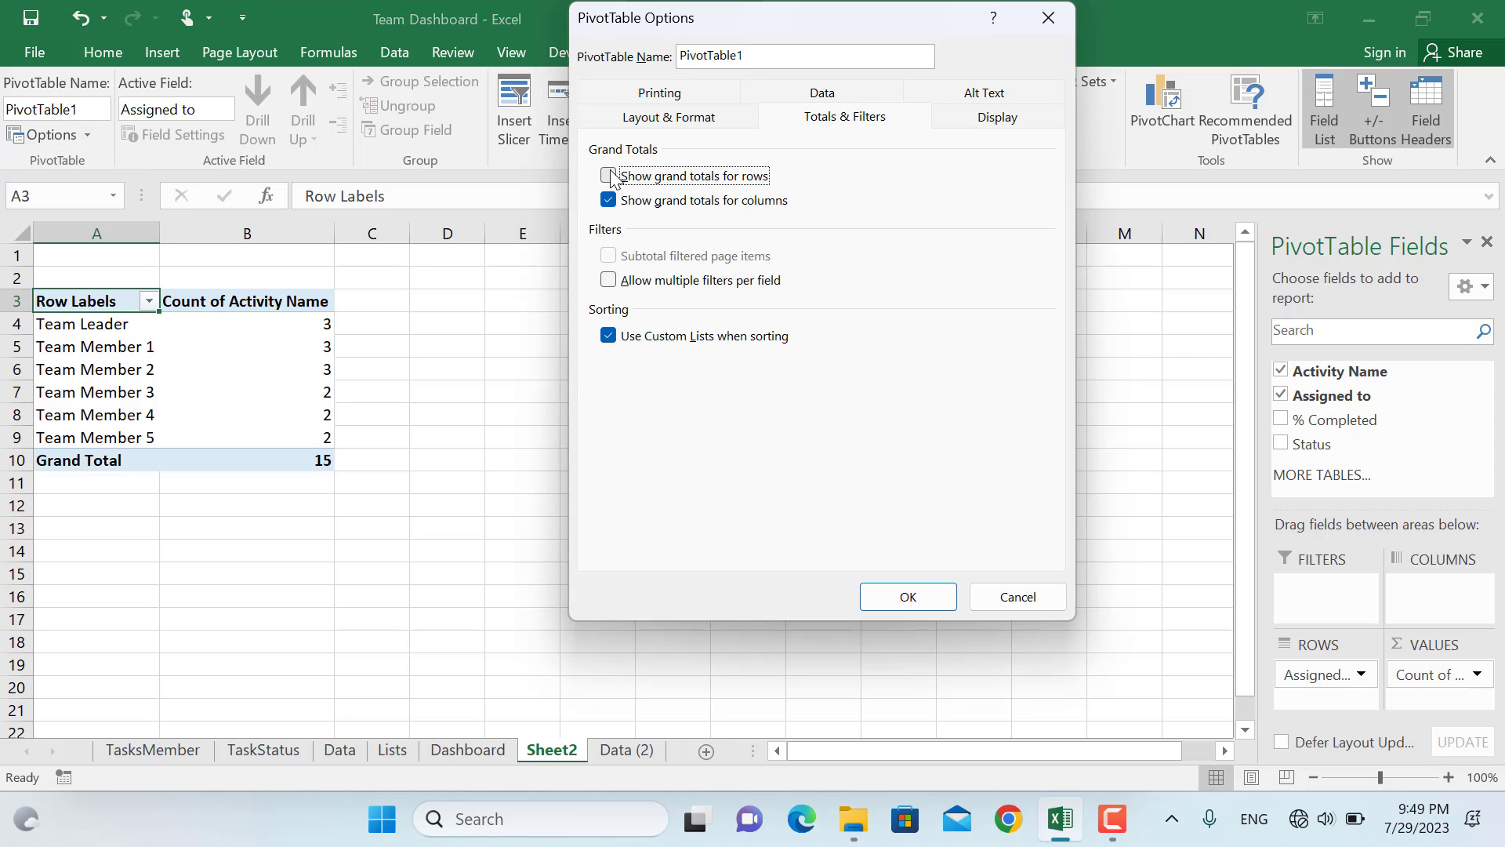
left_click(609, 200)
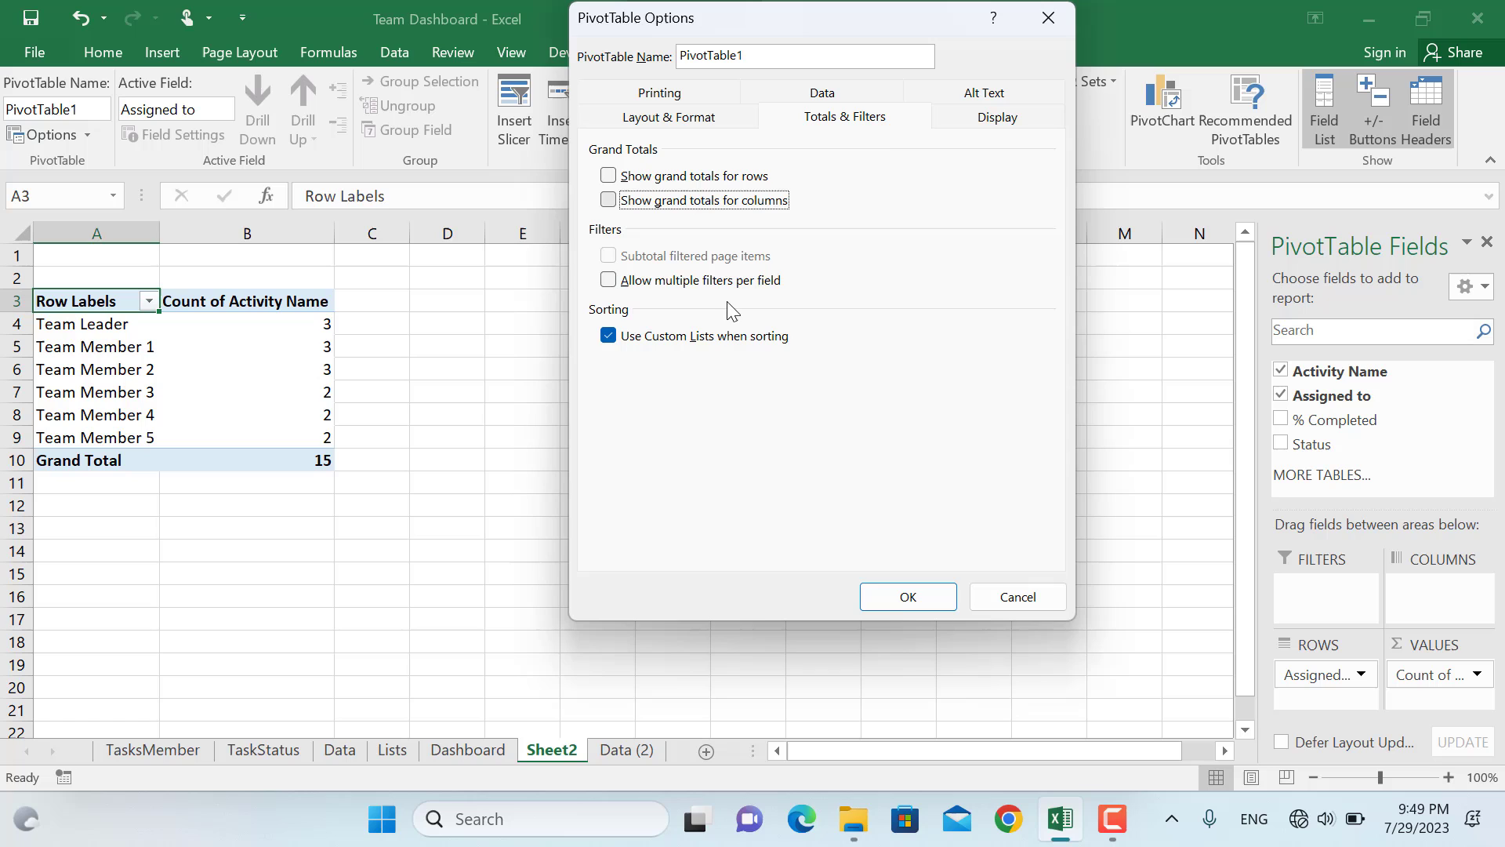
left_click(907, 598)
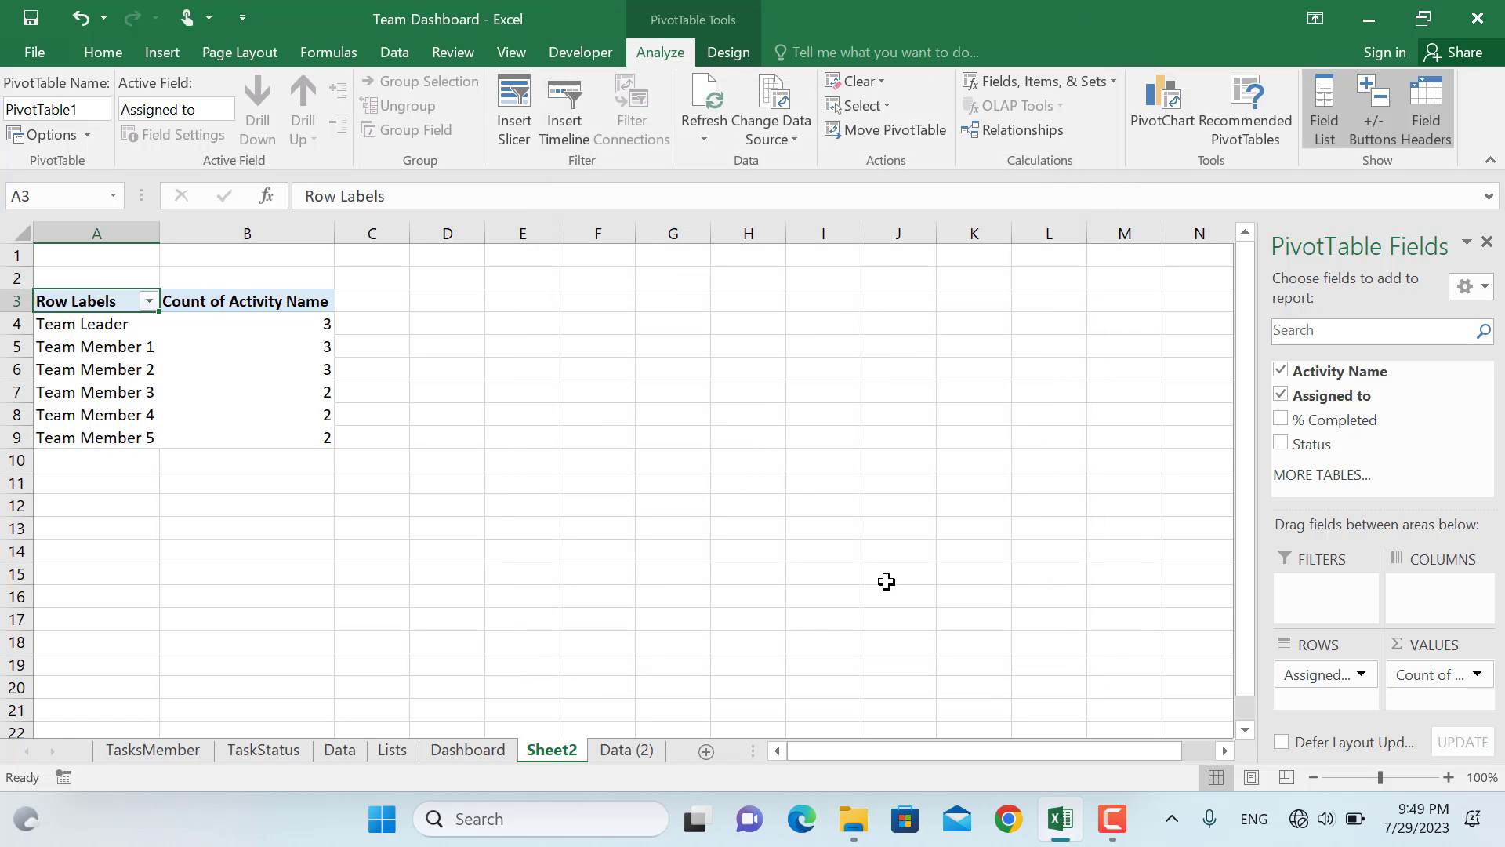
Choose a Bar PivotChart for the tasks-per-member pivot table.
left_click(1158, 108)
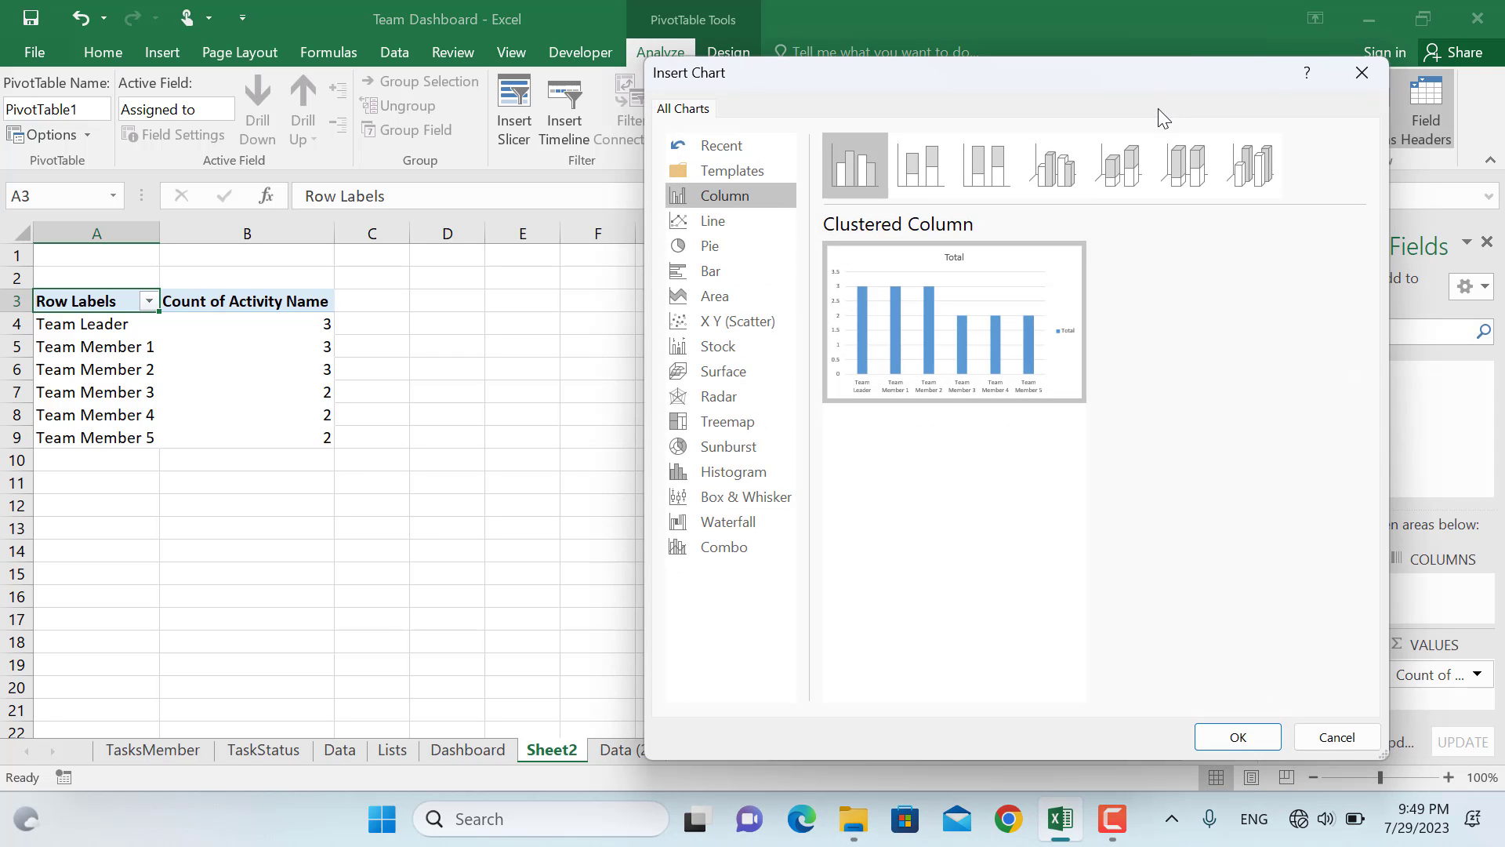
left_click_drag(1042, 69, 814, 68)
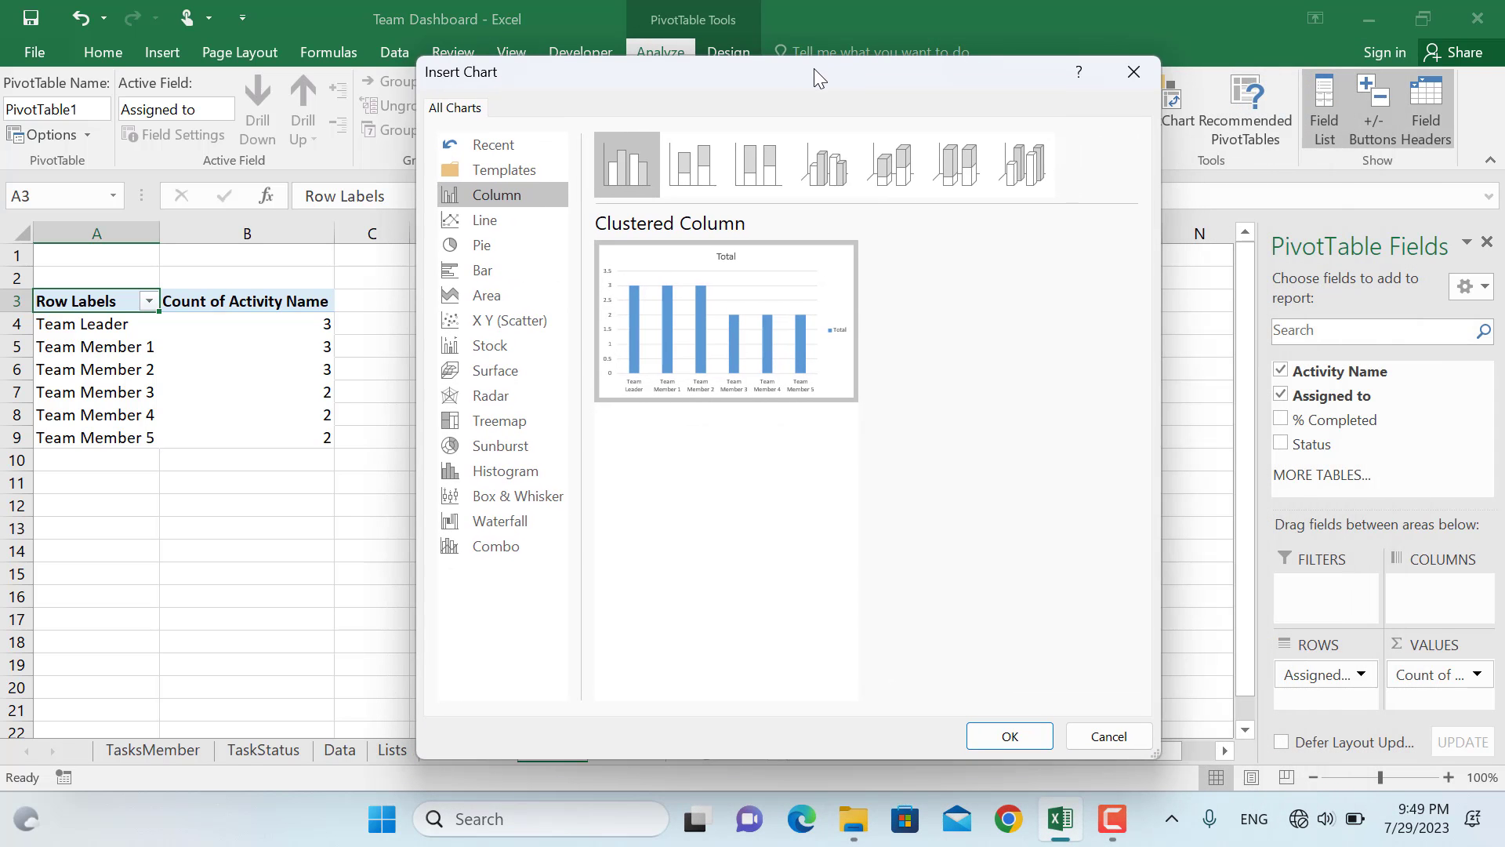
left_click(490, 273)
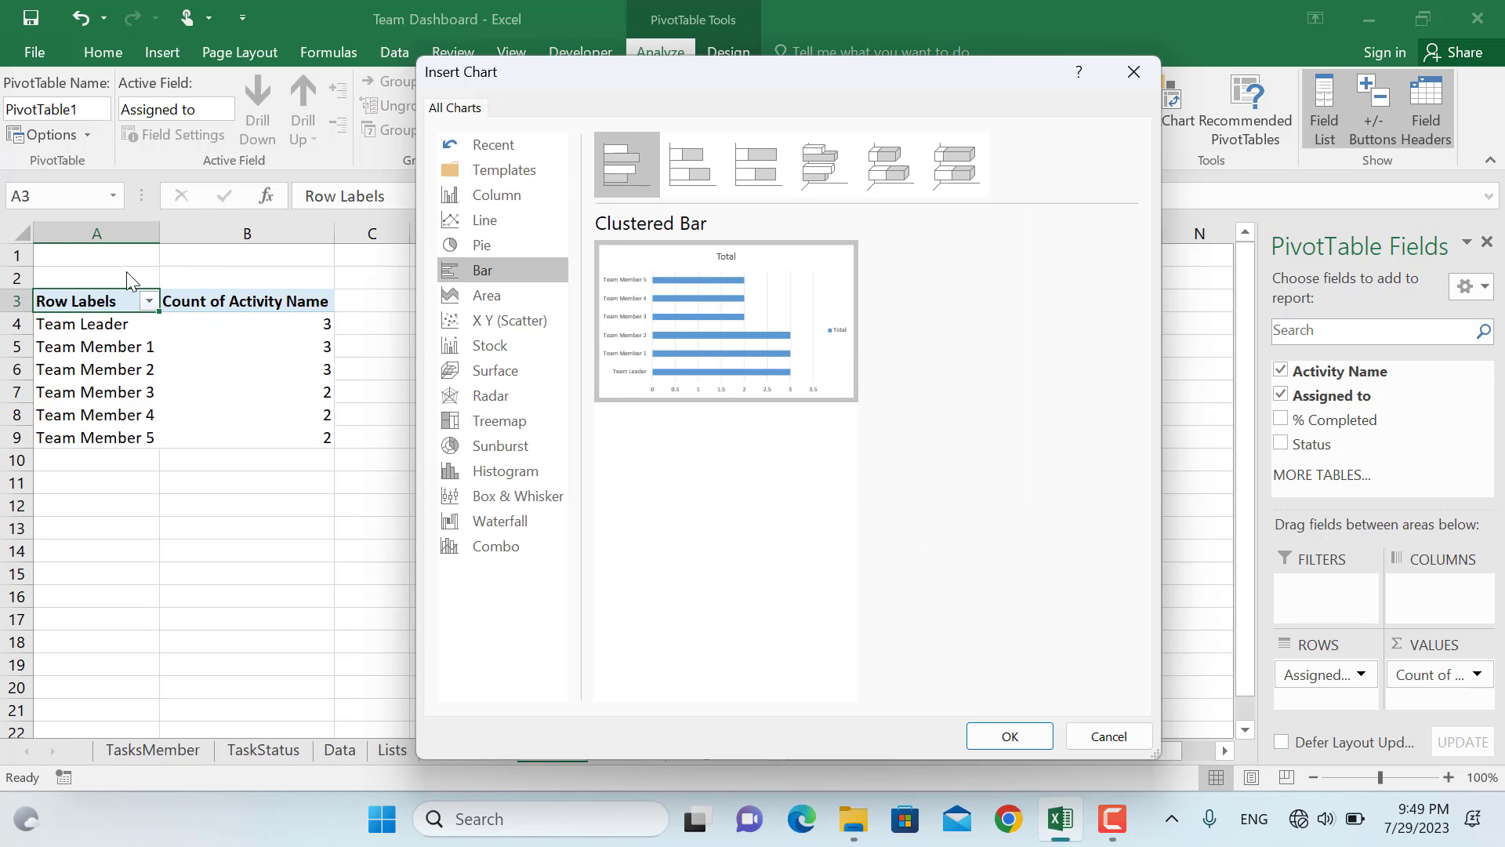
Insert the clustered bar PivotChart, hide its field buttons, and title it 'Tasks per Team Member'.
left_click(1011, 737)
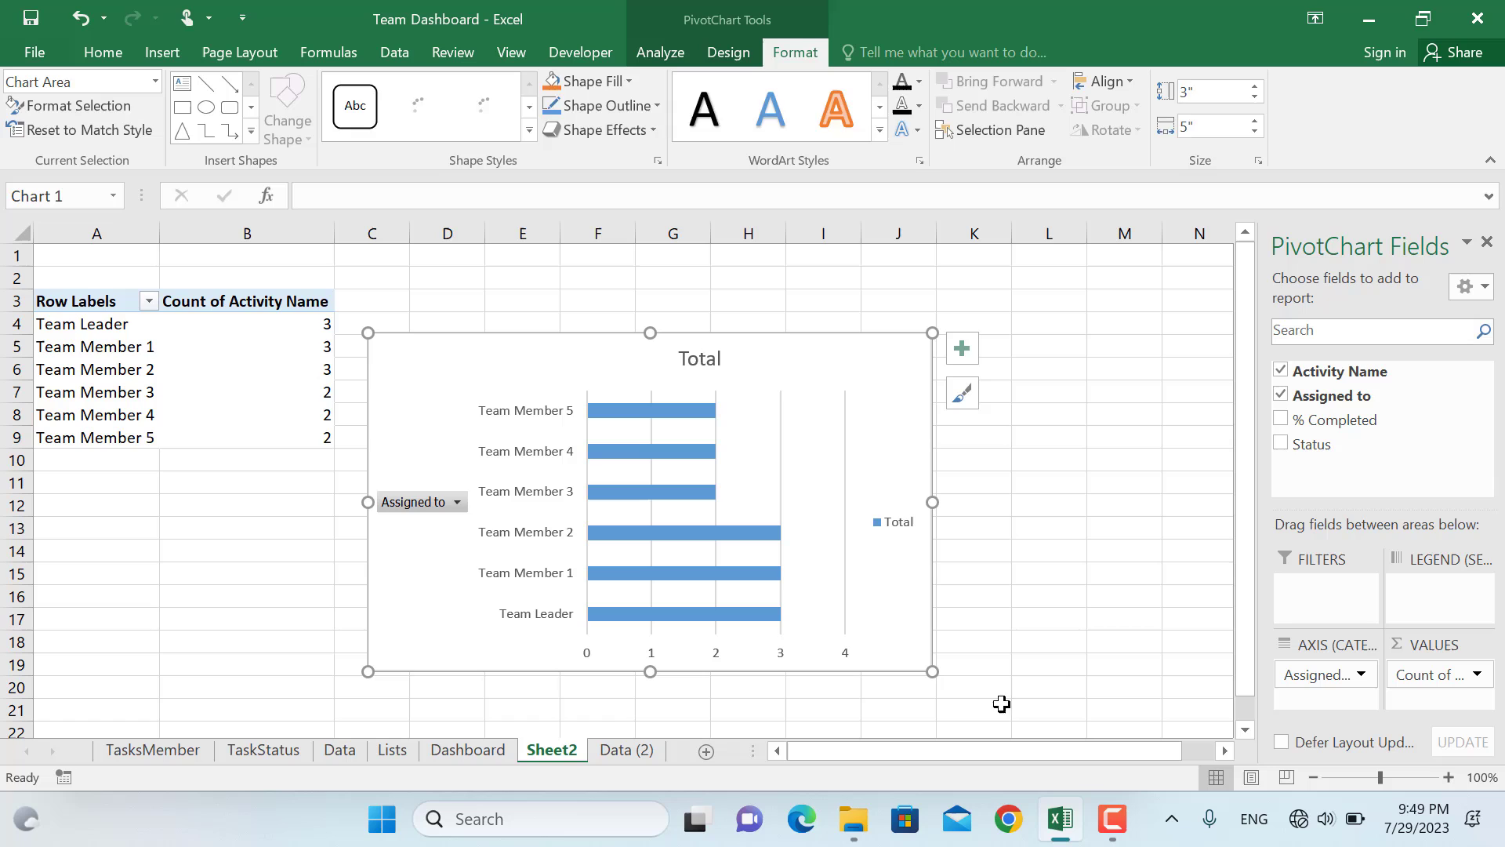
left_click(757, 21)
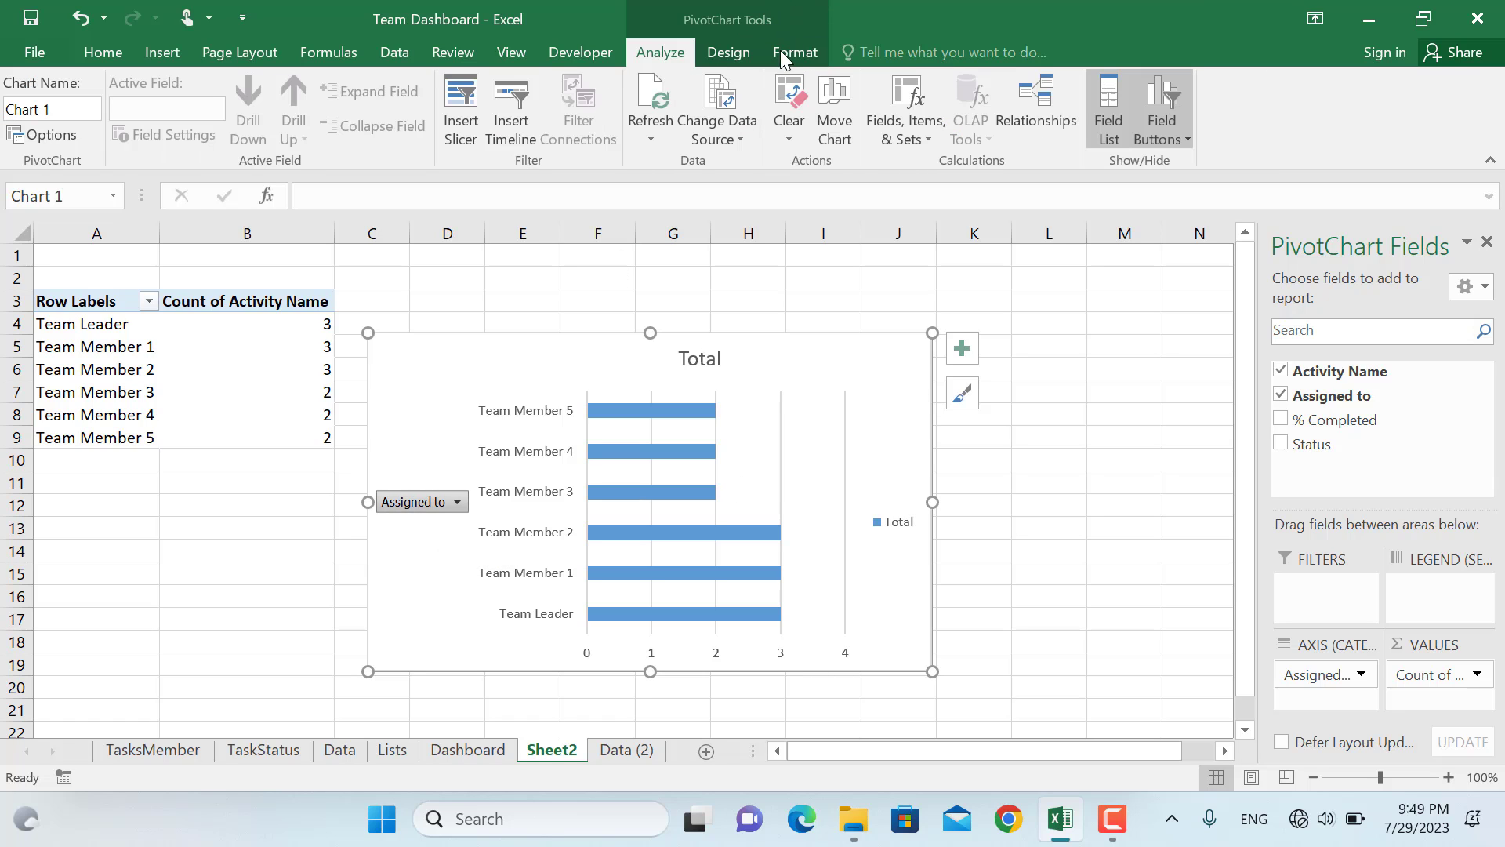
left_click(1172, 135)
left_click(1207, 313)
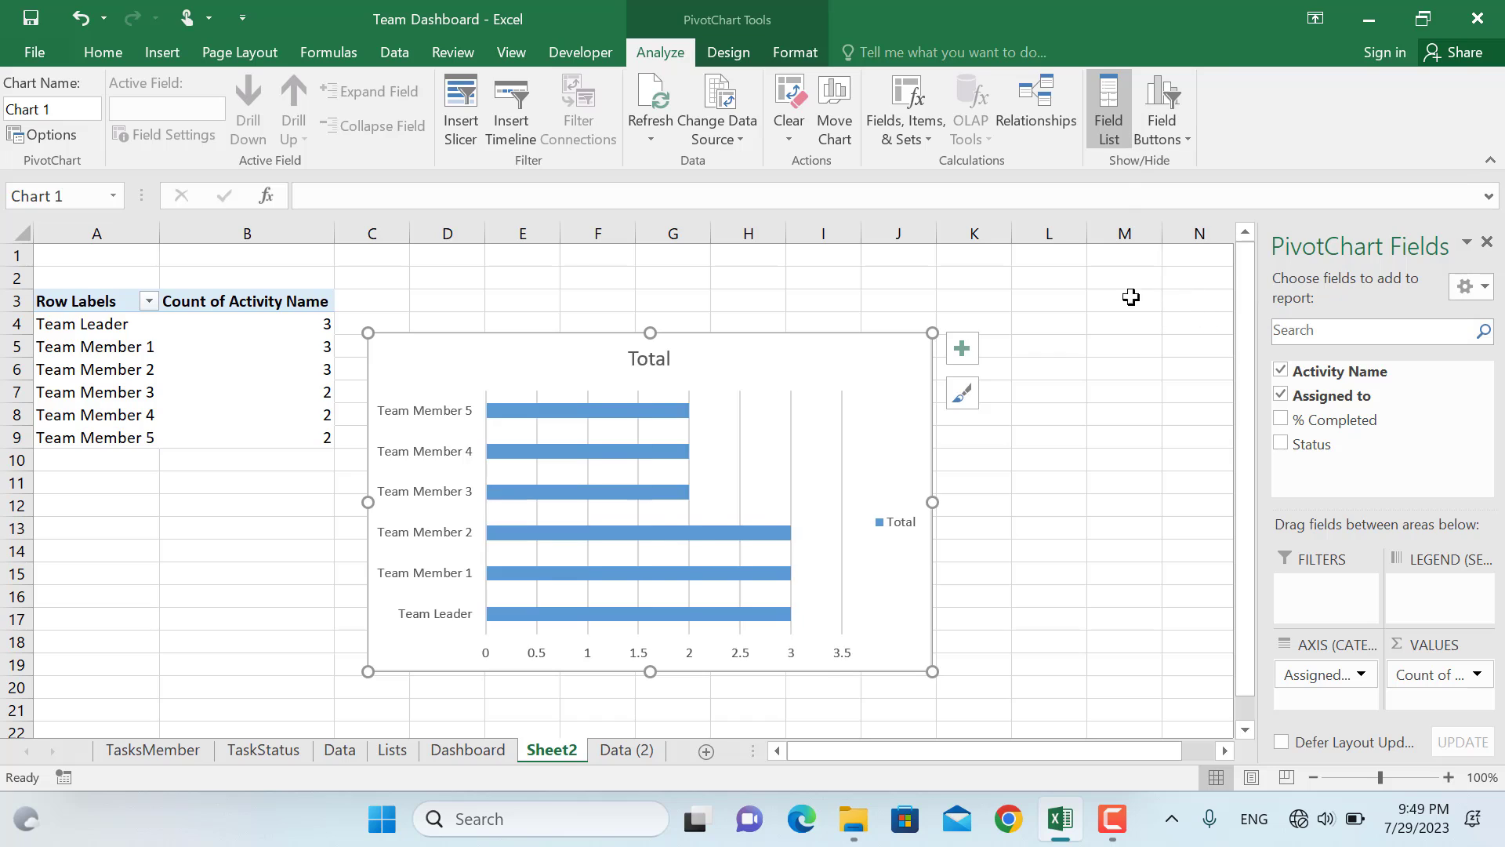
left_click(657, 359)
double_click(659, 359)
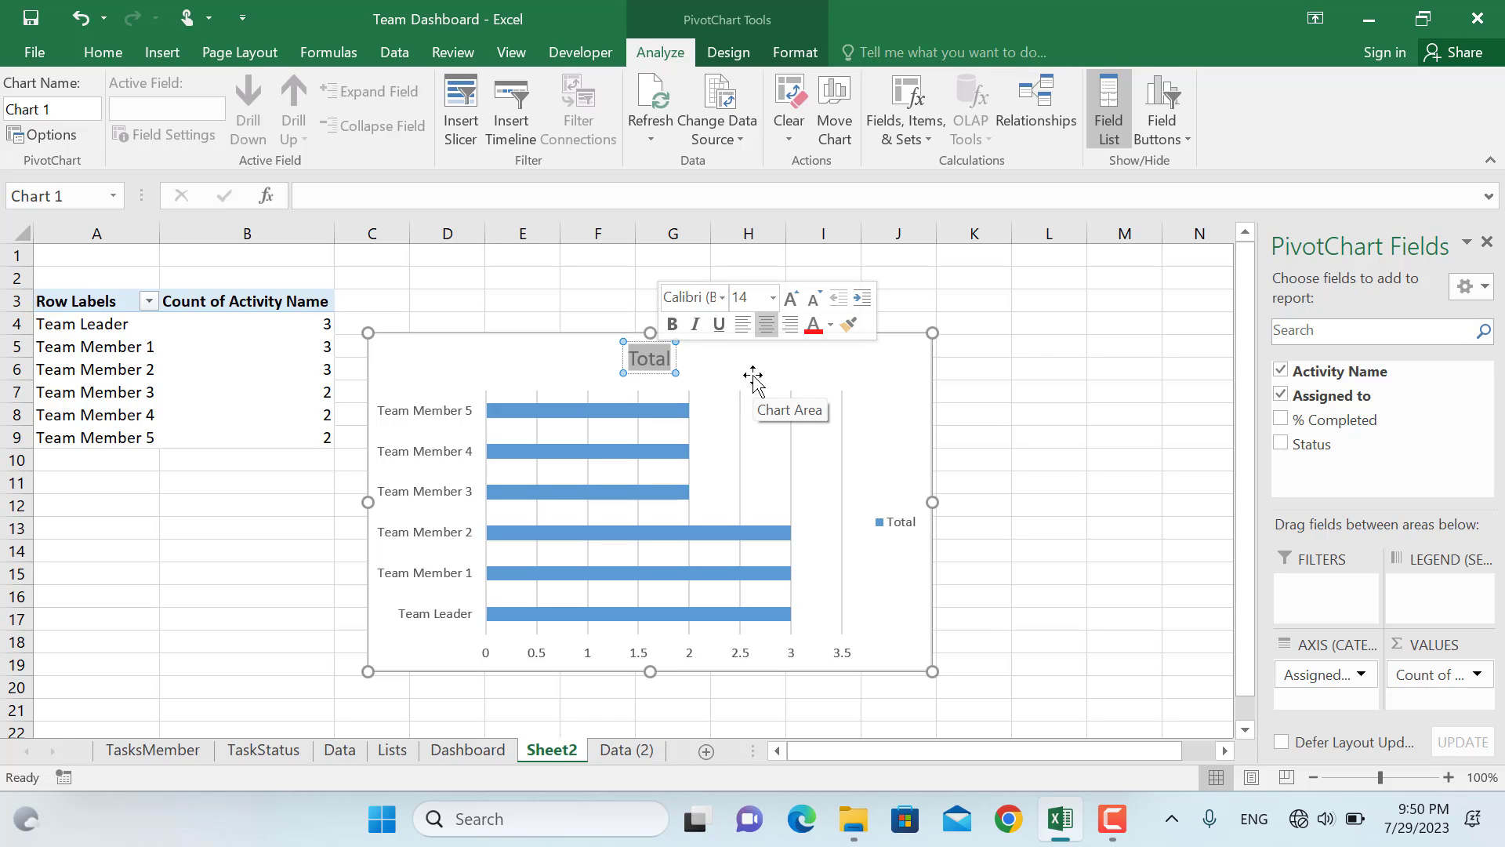
type("Tasks")
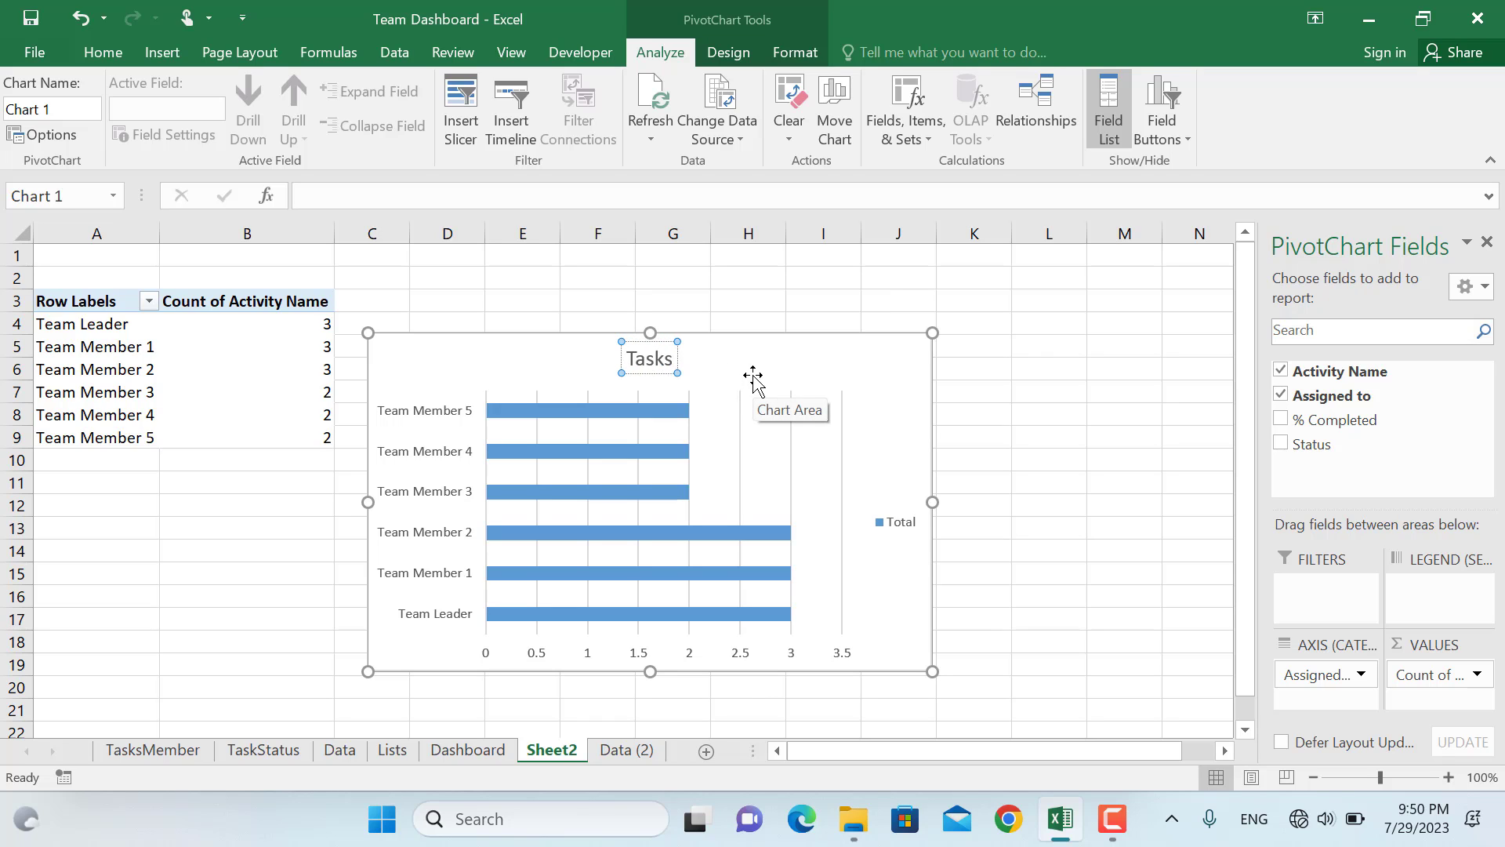
type(" per Team")
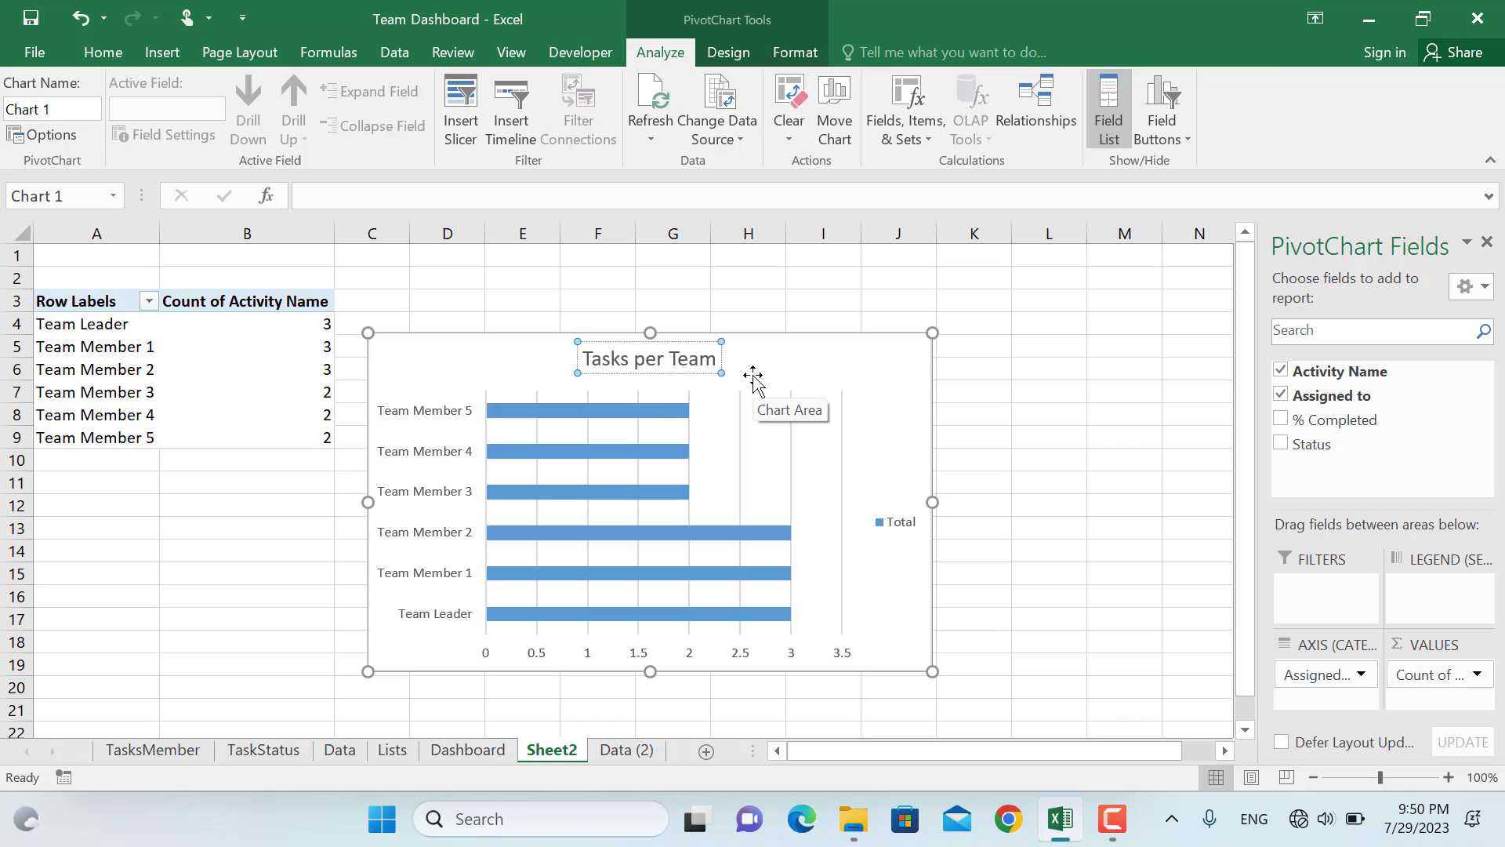
type(" Member")
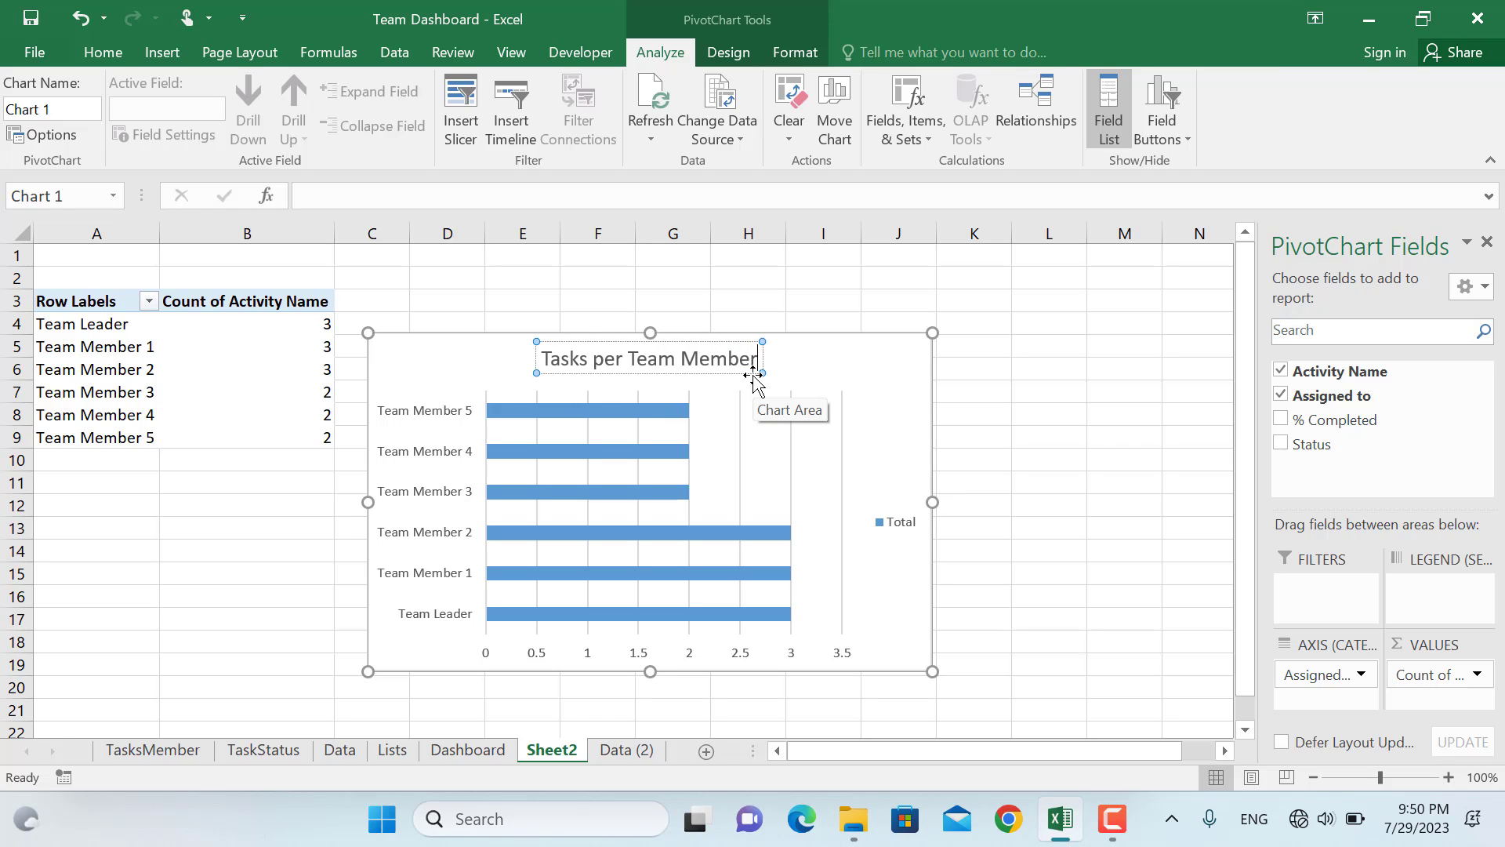
Delete the legend, reverse the category order so Team Leader is first, and delete the value axis.
left_click(901, 524)
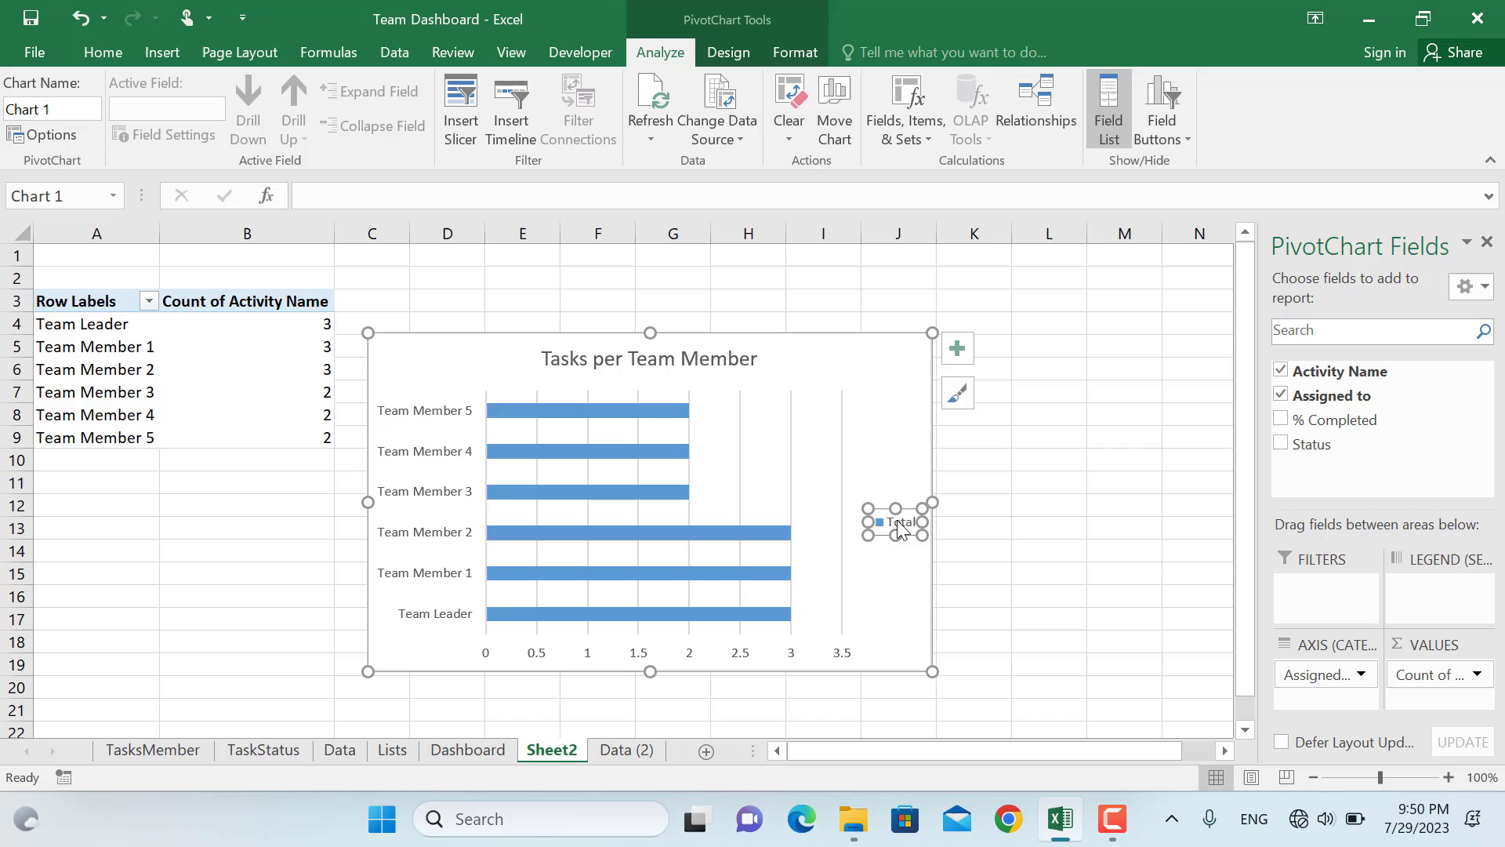
key("Delete")
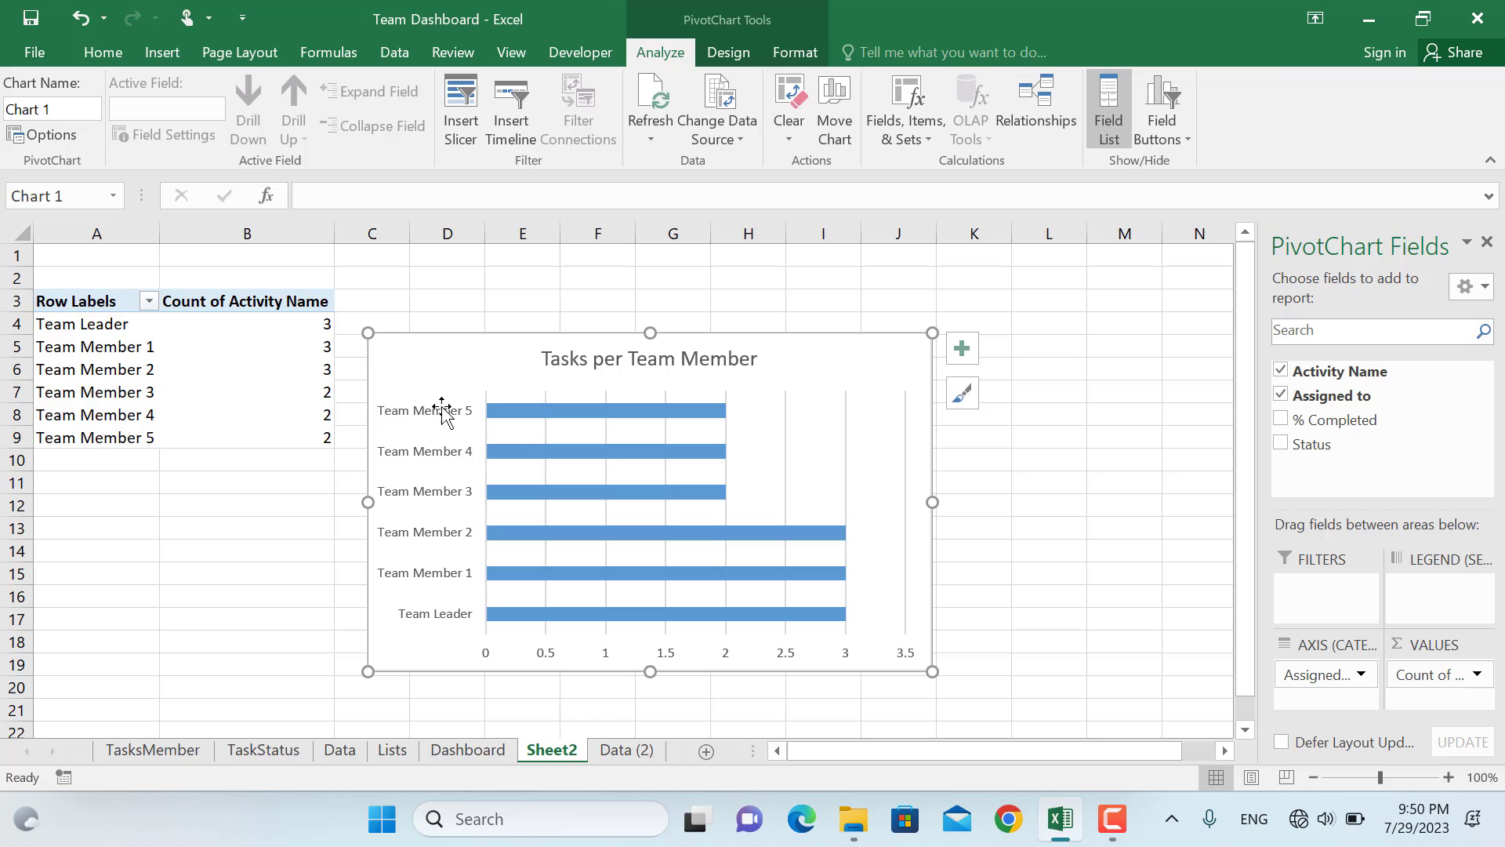
left_click(436, 499)
right_click(436, 499)
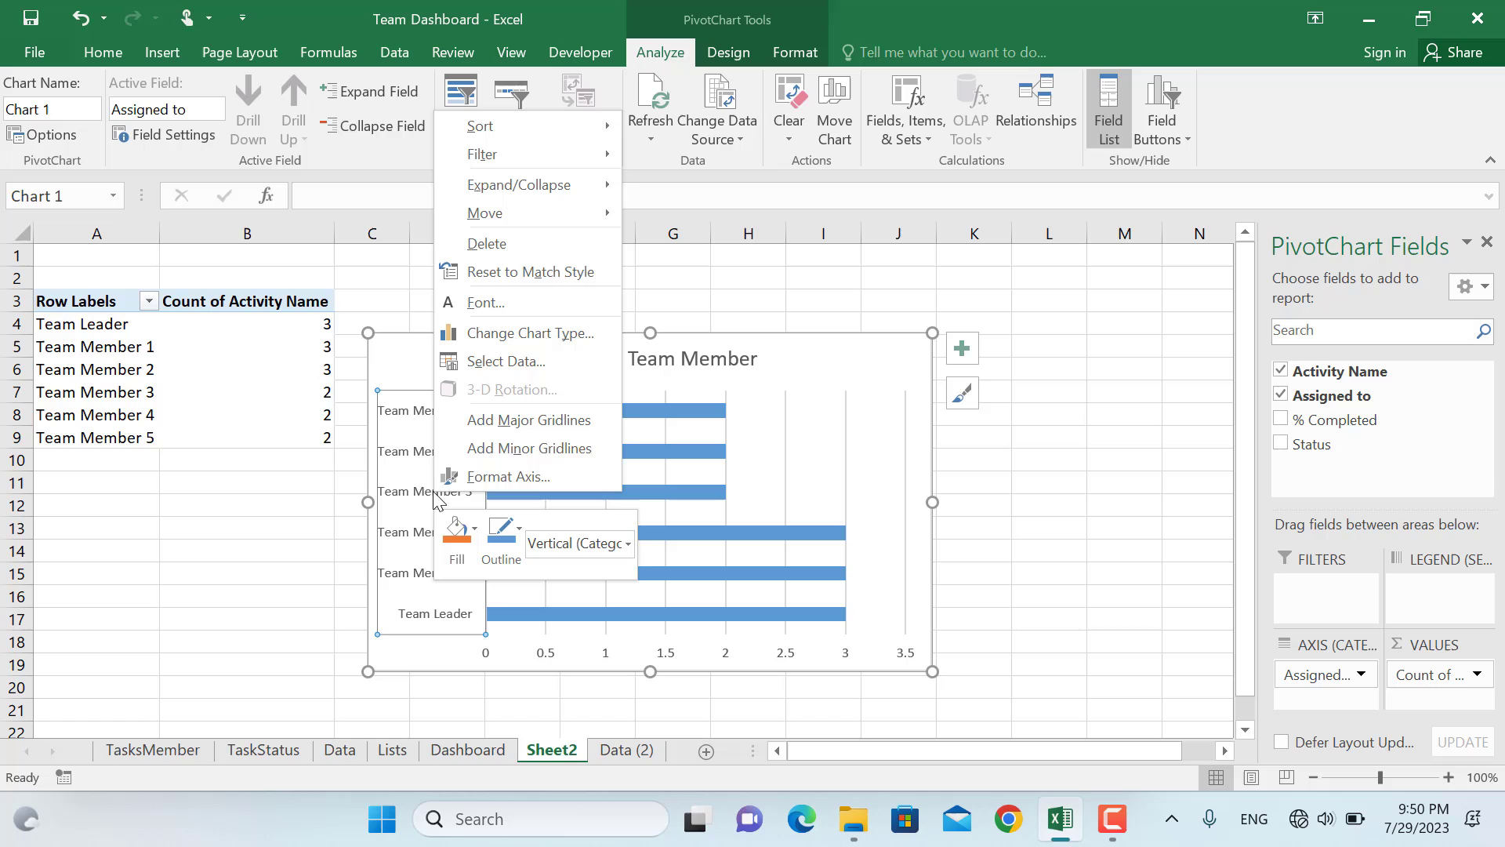
left_click(488, 478)
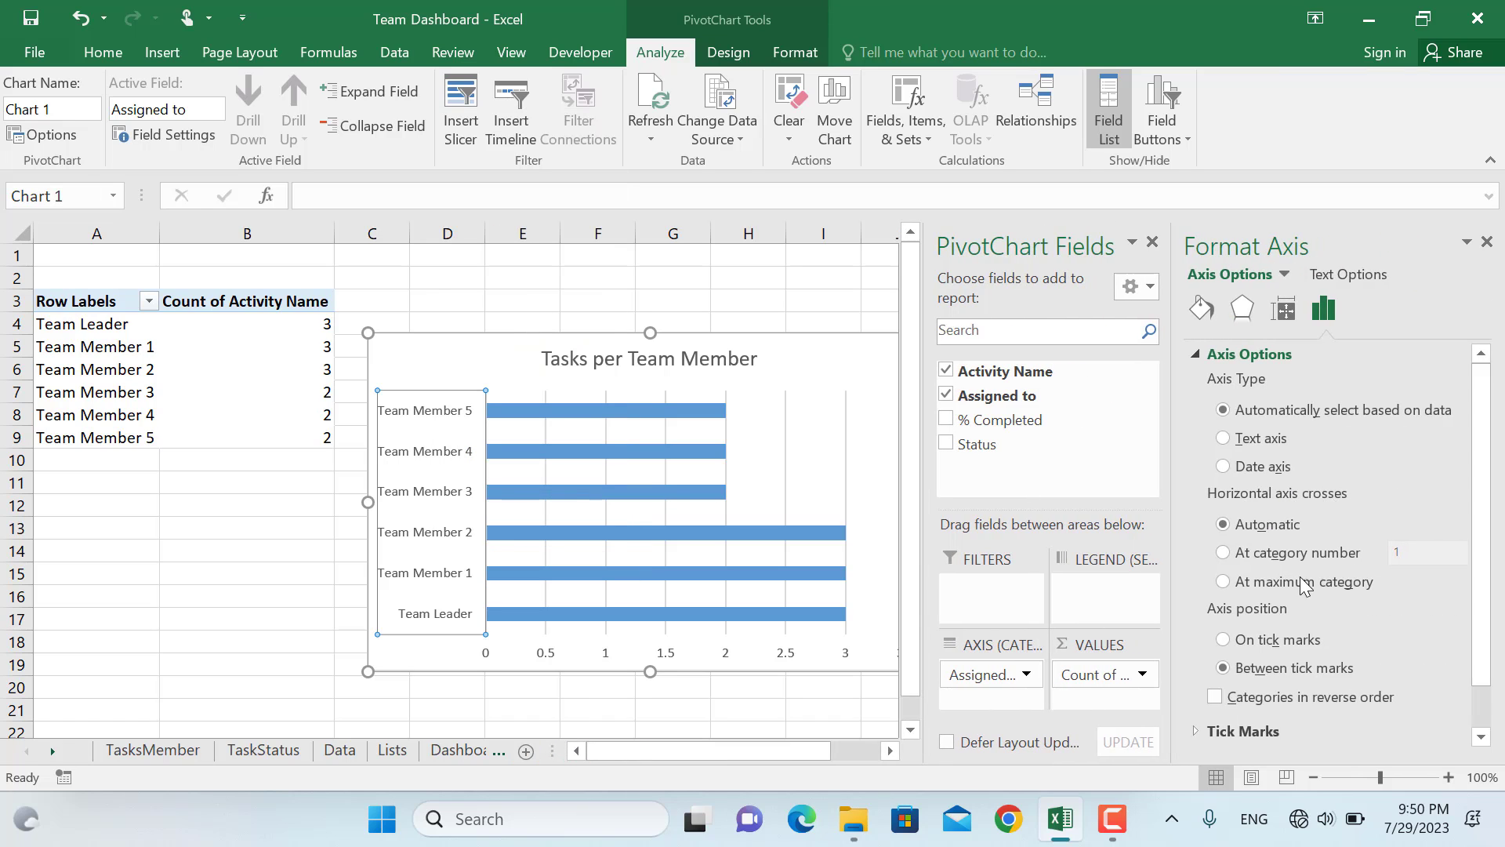
left_click(1256, 700)
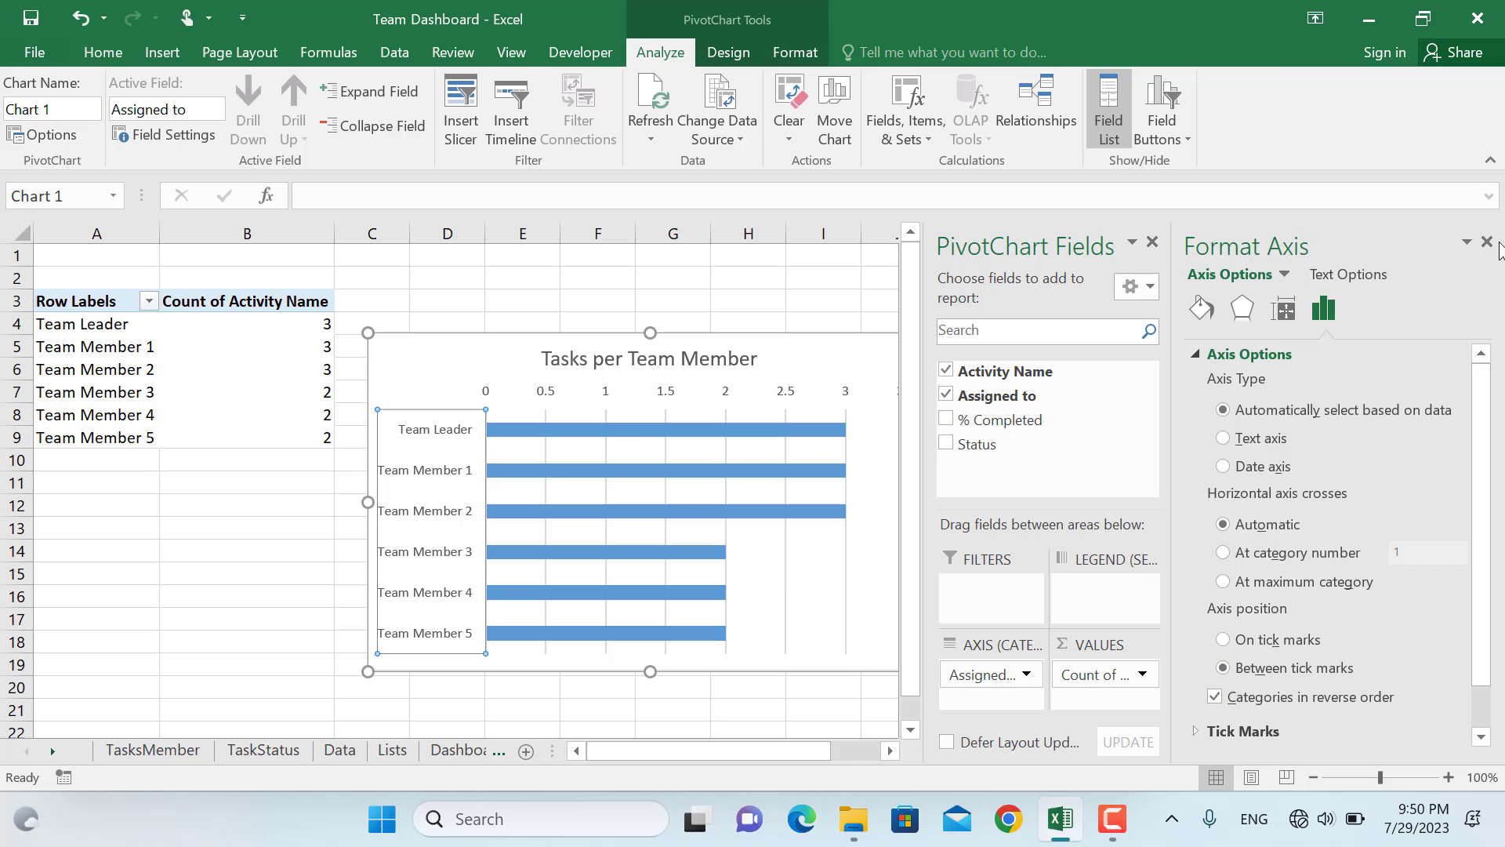
left_click(1487, 242)
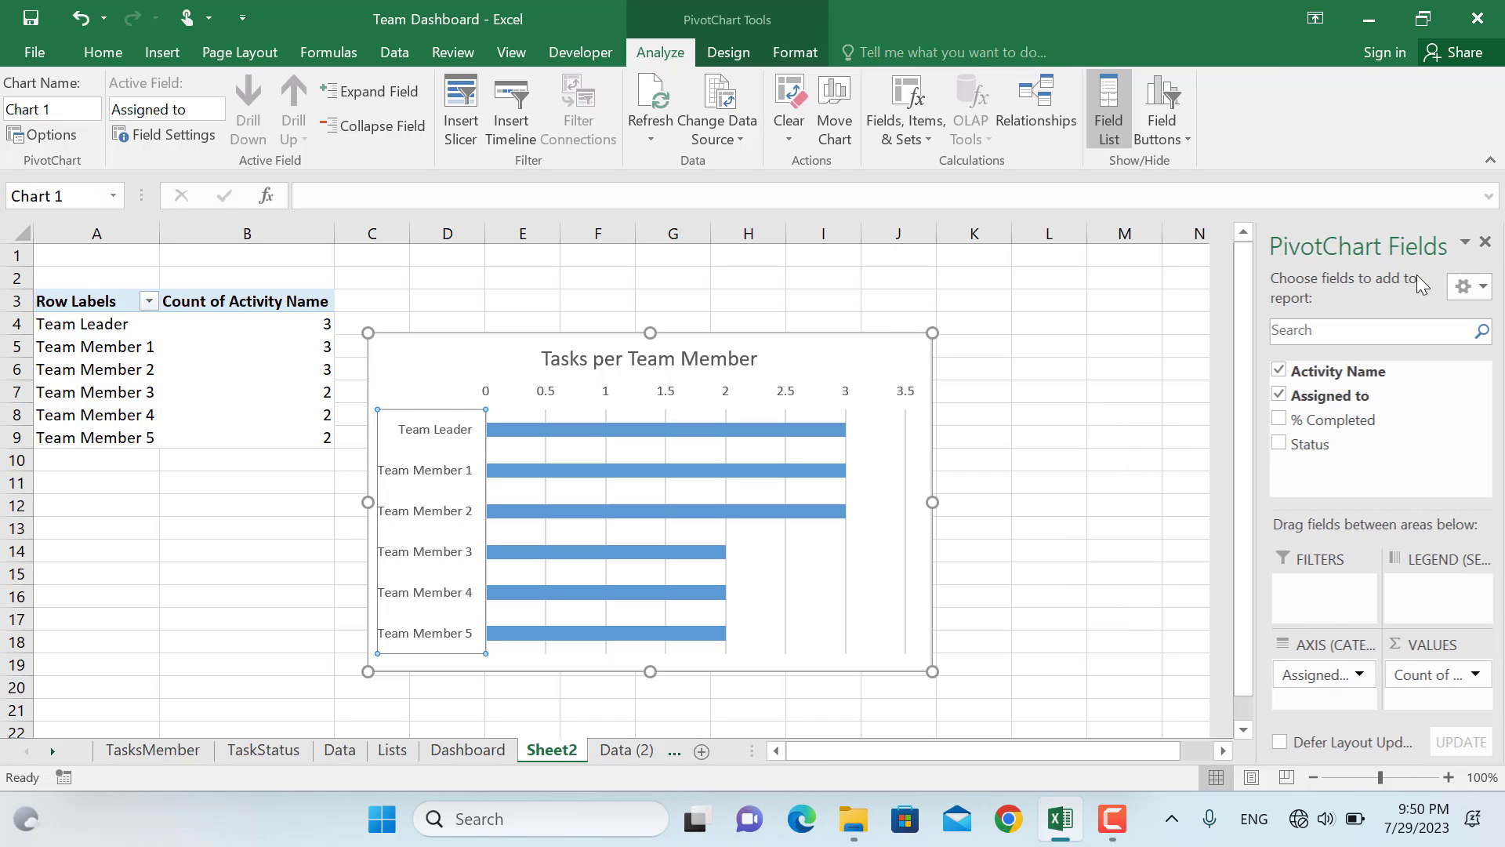
left_click(839, 398)
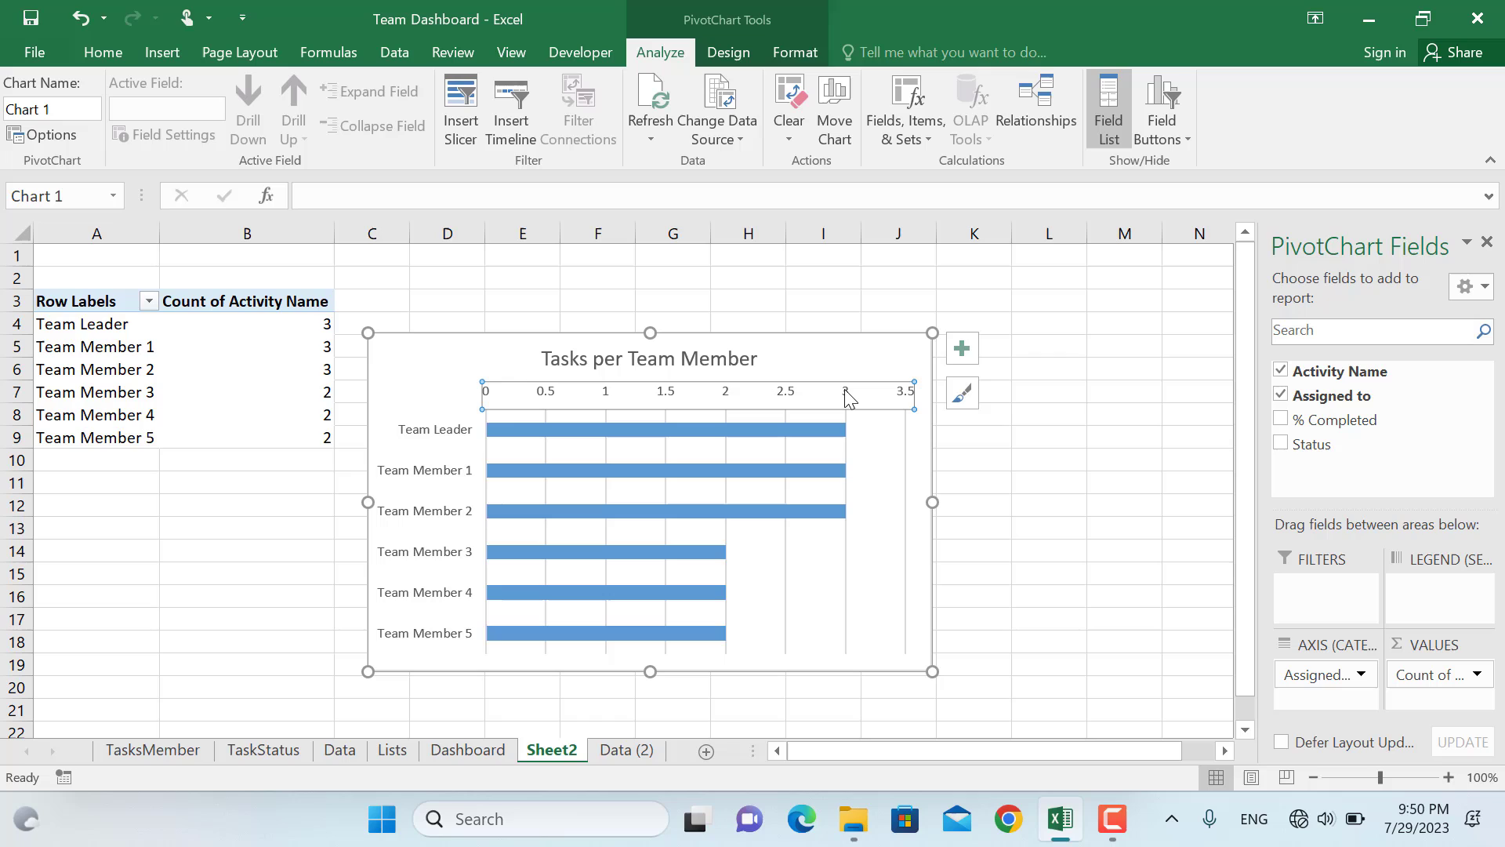
key("Delete")
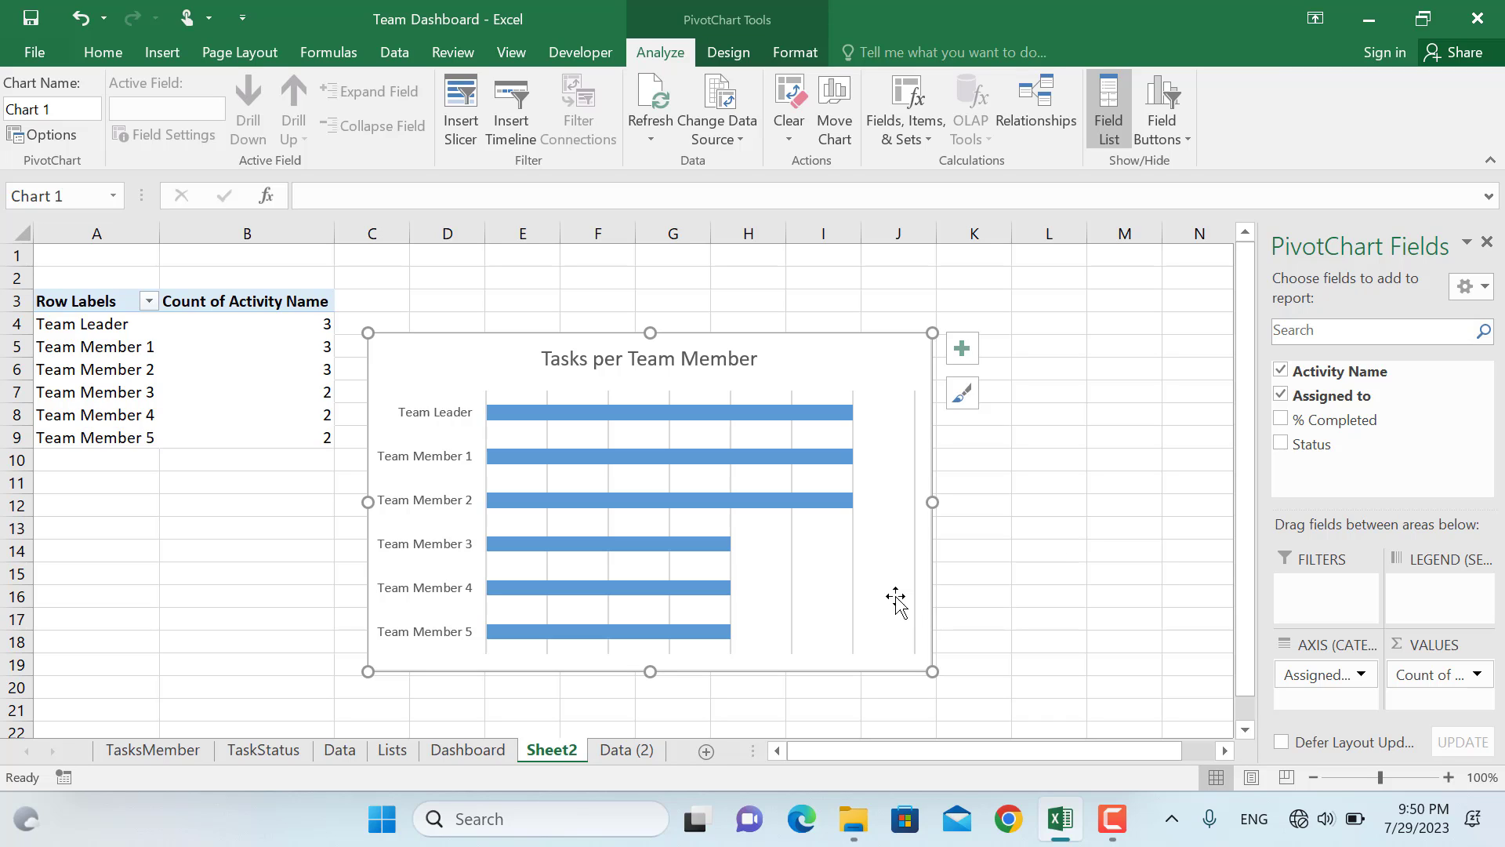
Add Inside End data labels showing each member's task count.
left_click(740, 49)
left_click(55, 127)
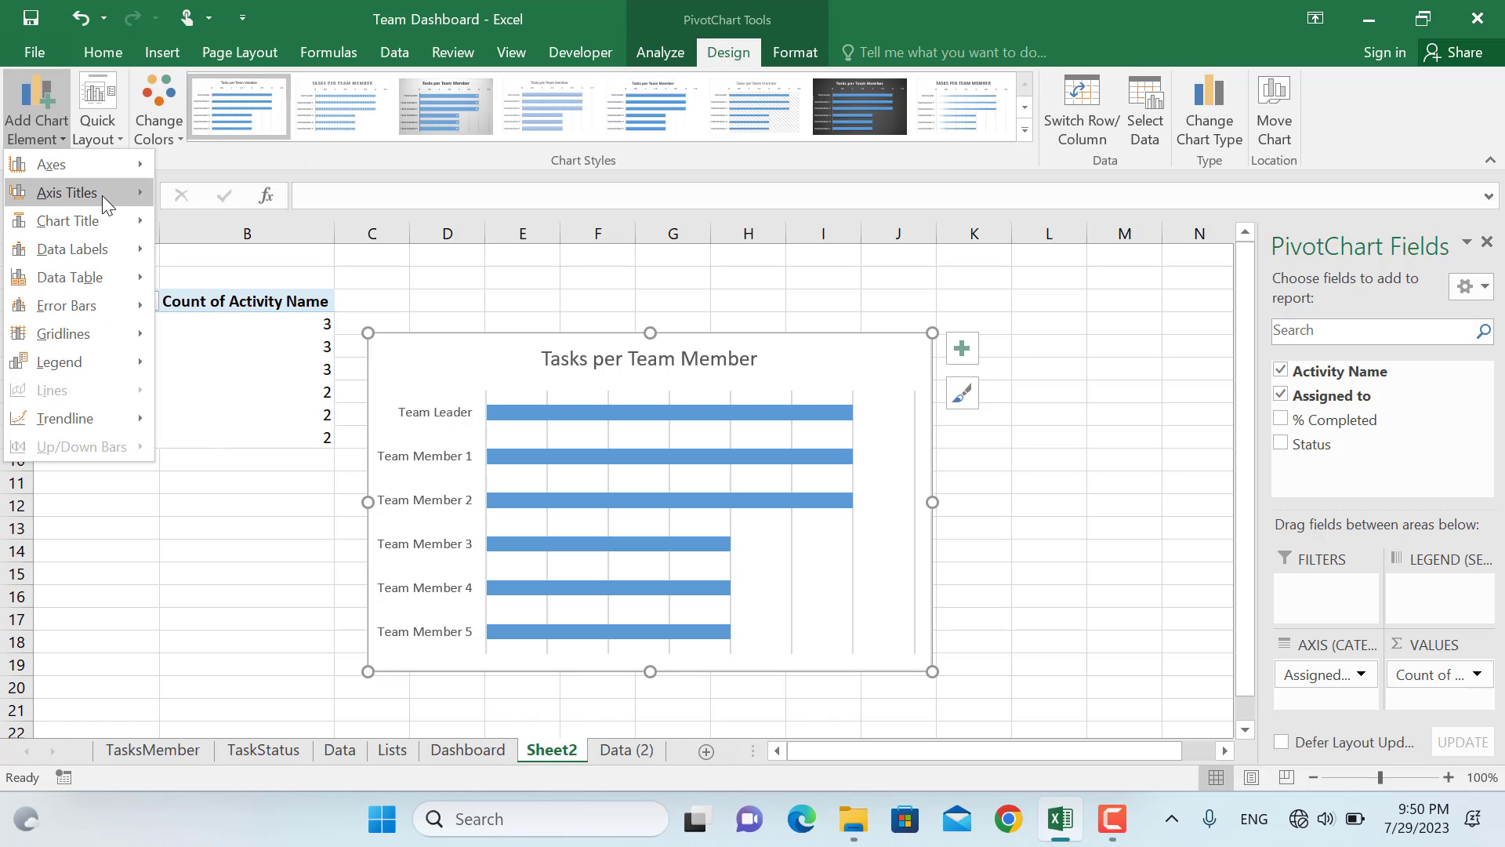
mouse_move(120, 252)
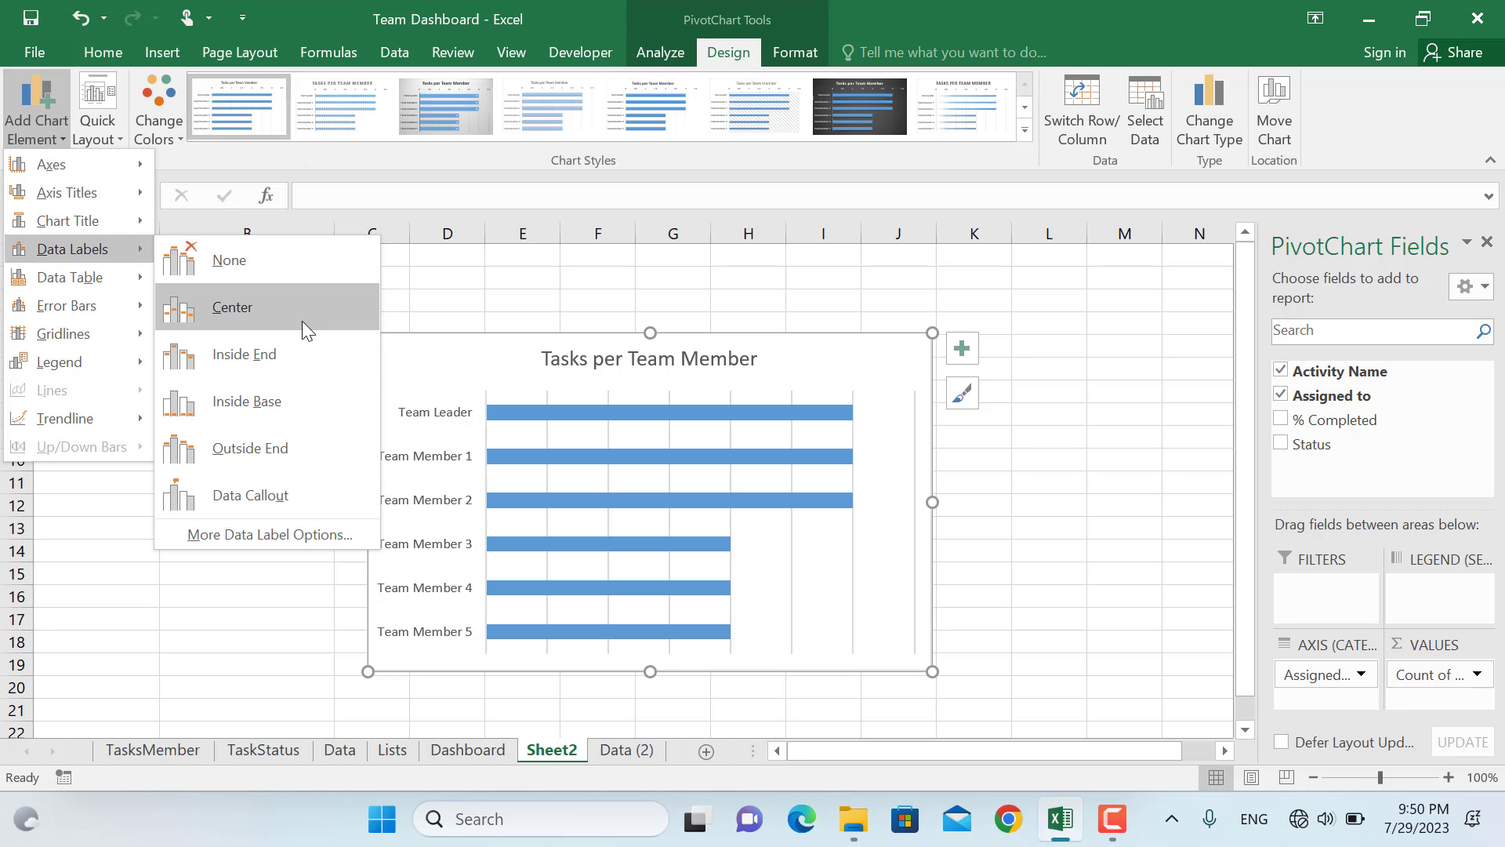
left_click(290, 362)
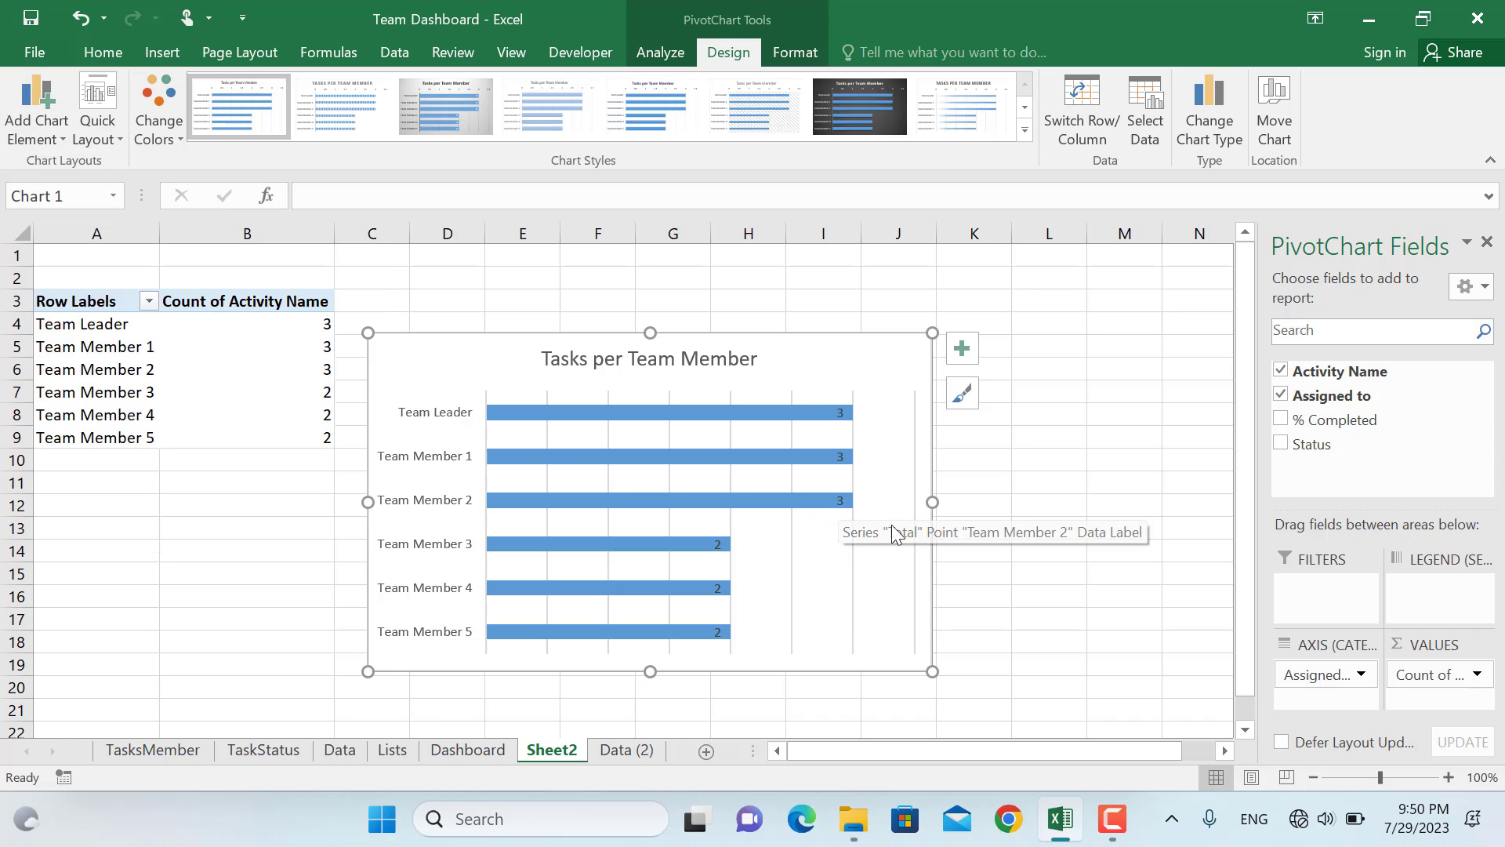
left_click(841, 500)
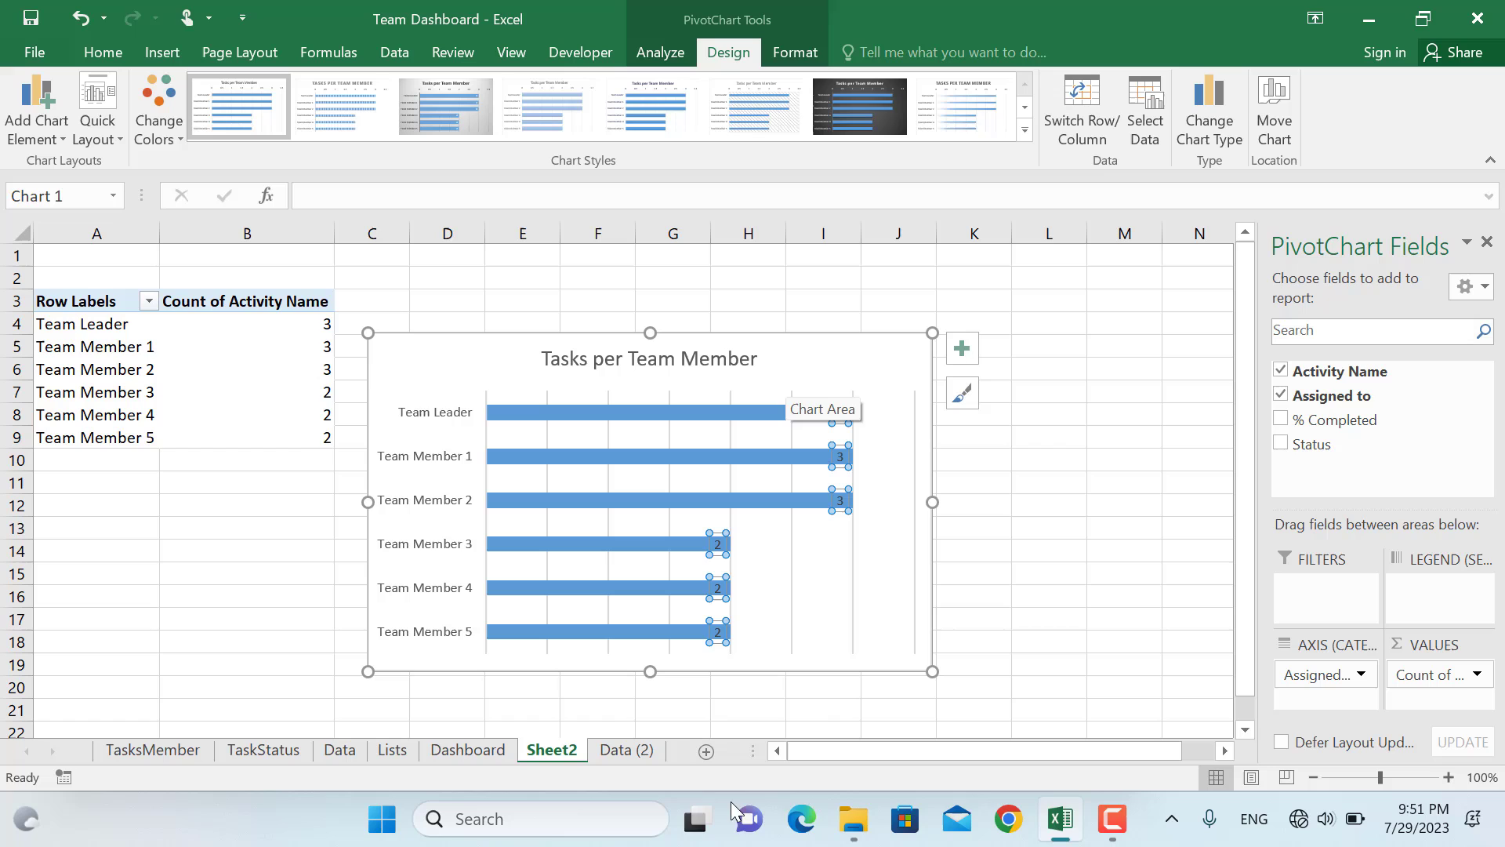
Insert a new worksheet named Dashboard2.
left_click(707, 751)
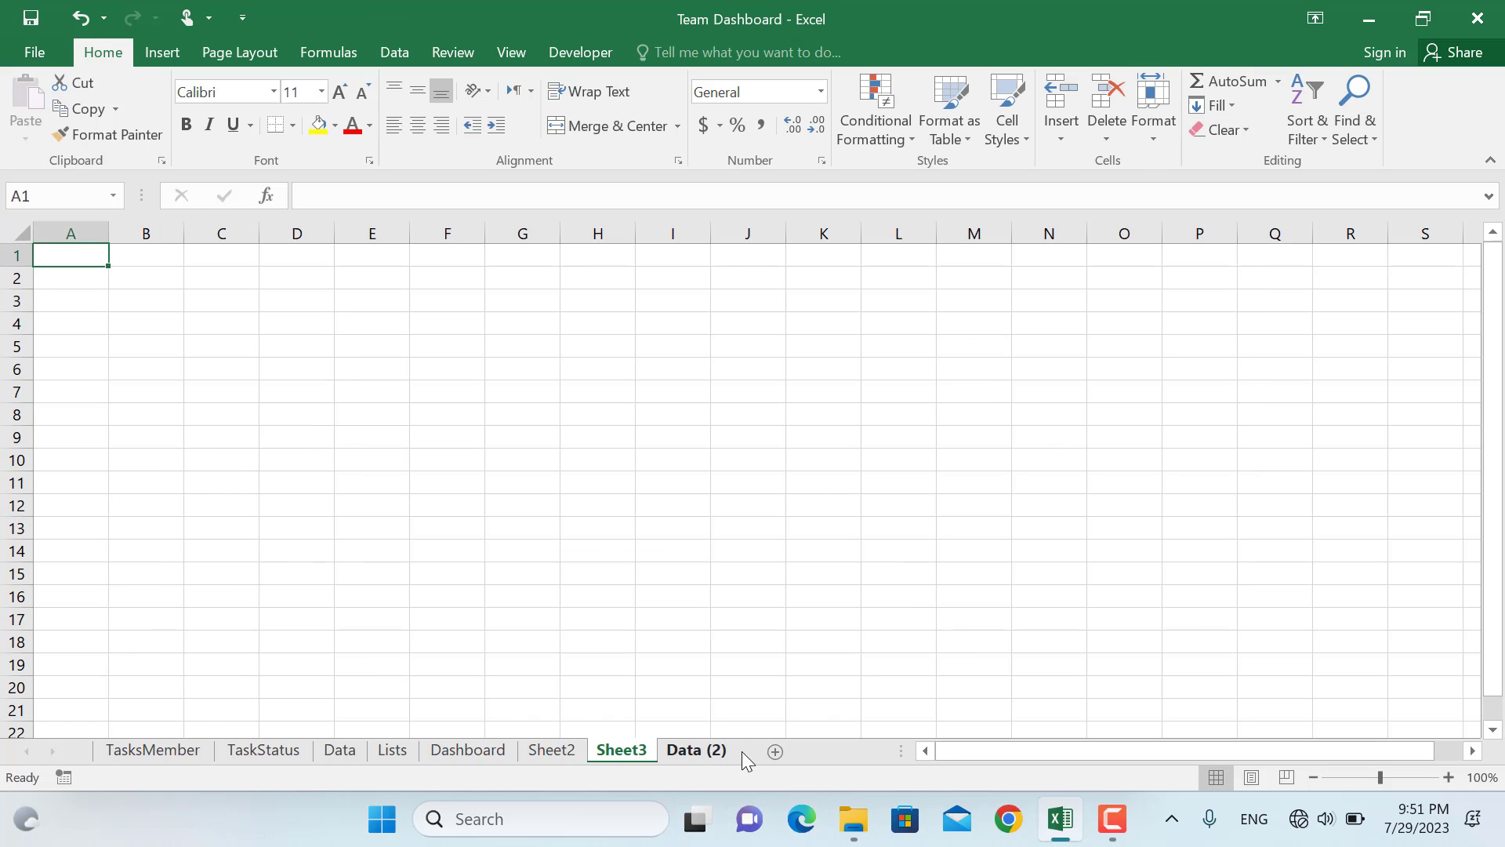
double_click(636, 751)
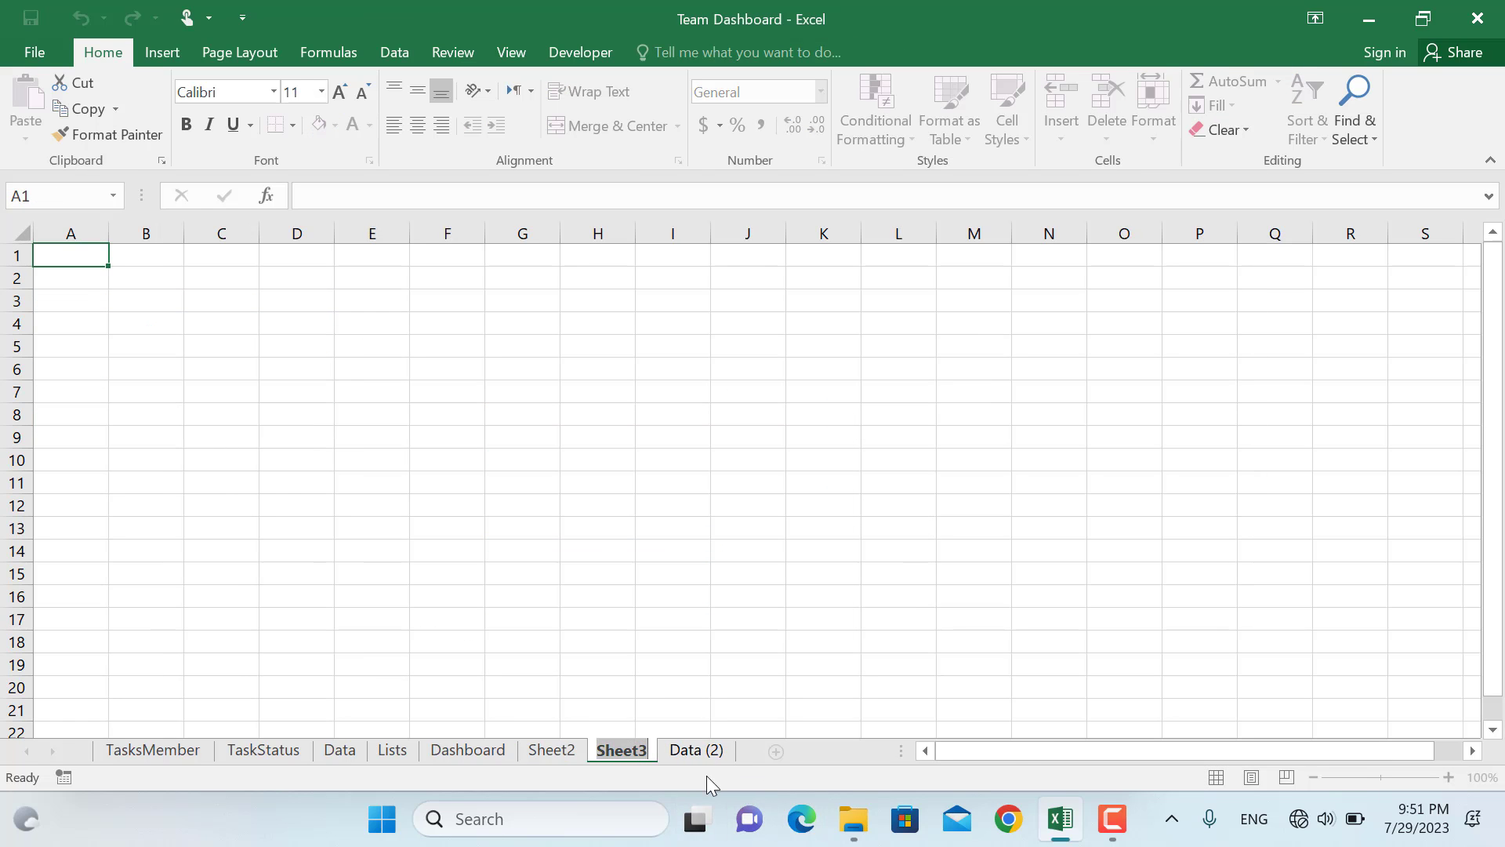
type("Dashb")
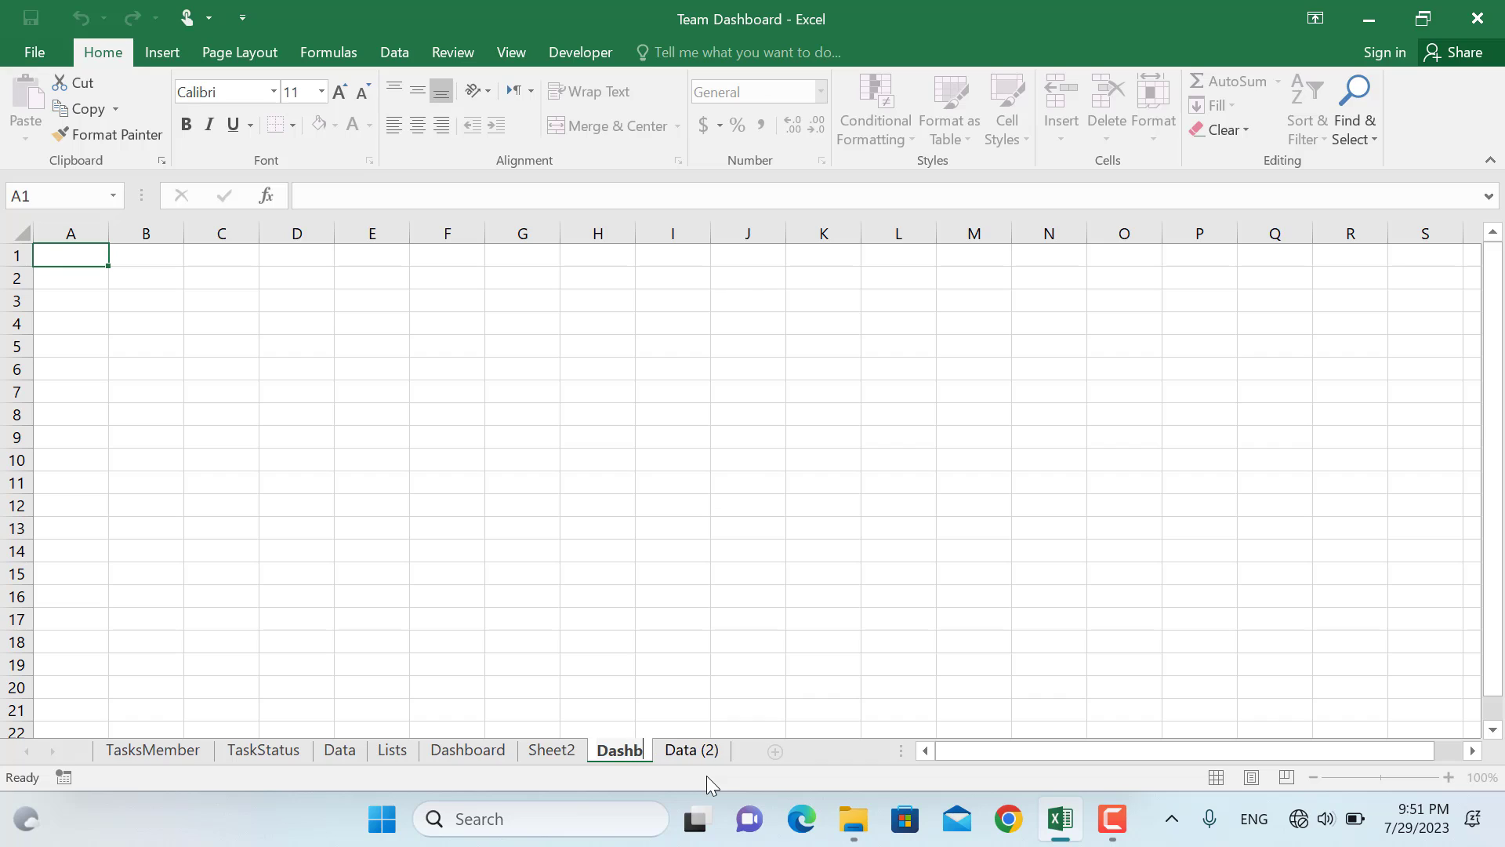
type("oard2")
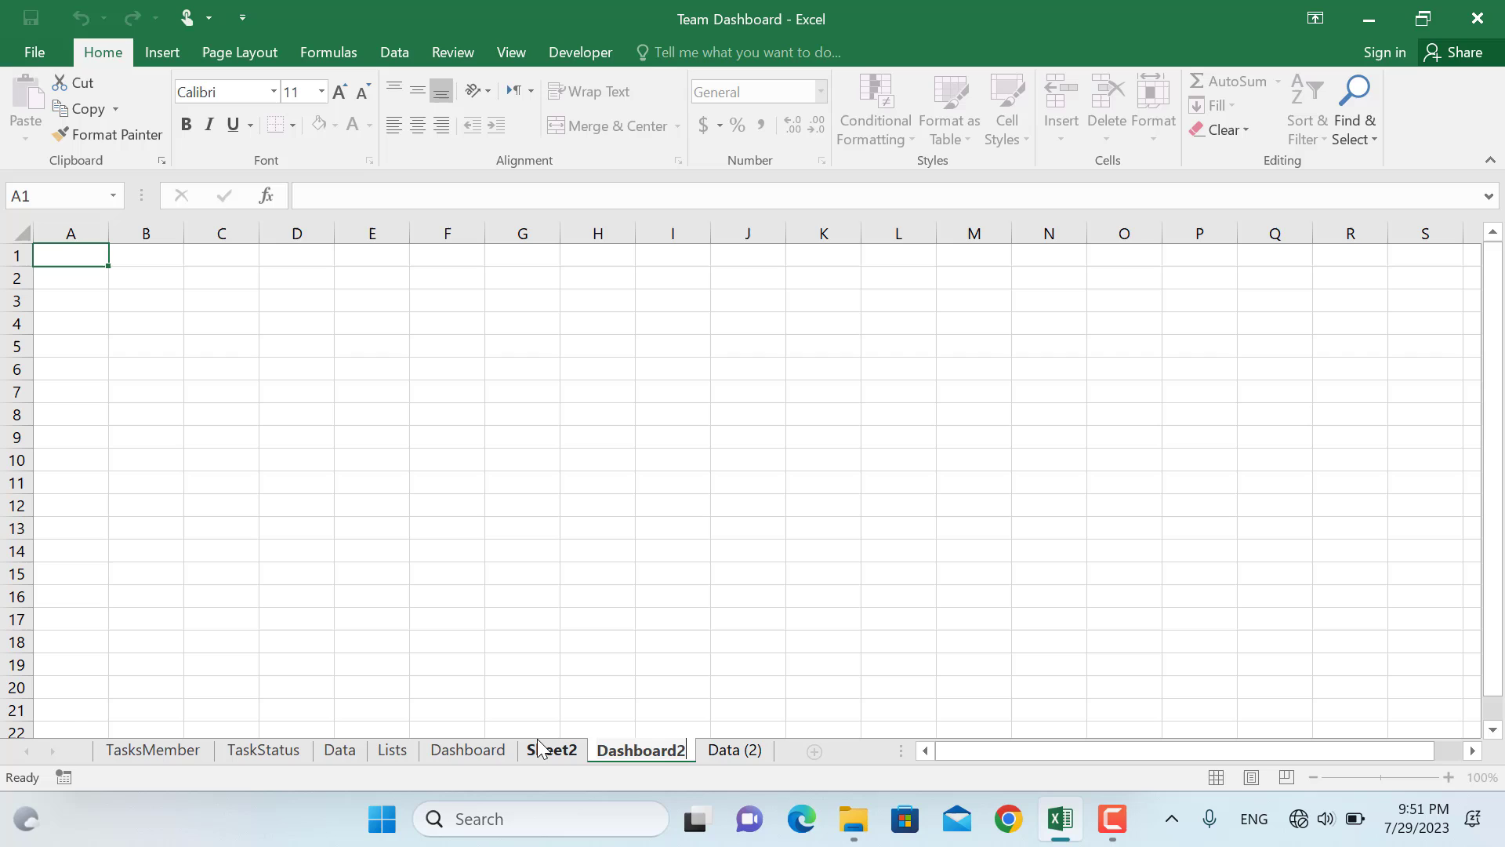
key("Return")
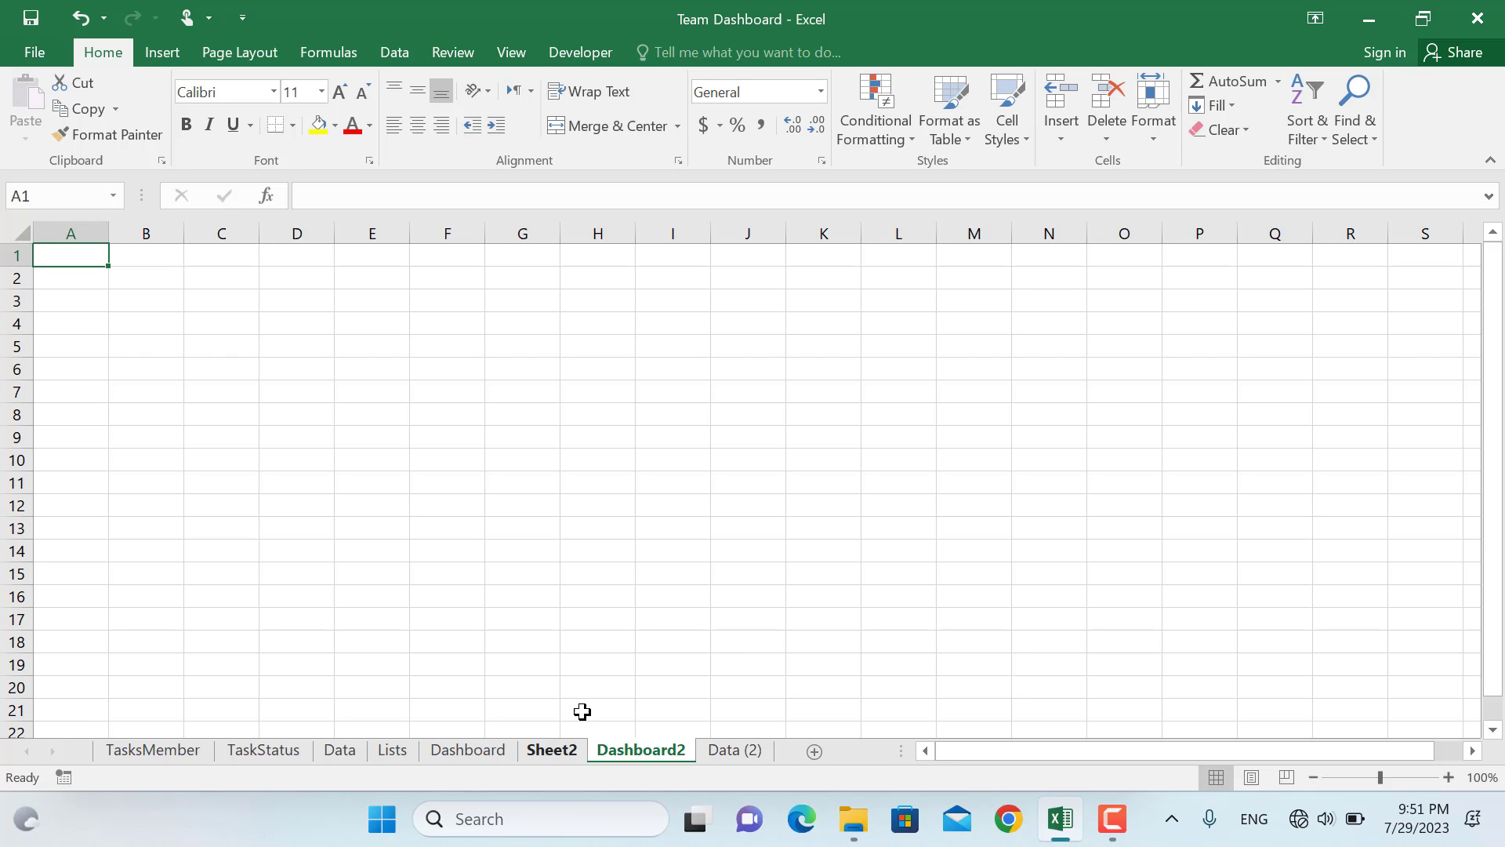
Paste the Tasks per Team Member chart onto Dashboard2, then position and resize it larger.
left_click(553, 750)
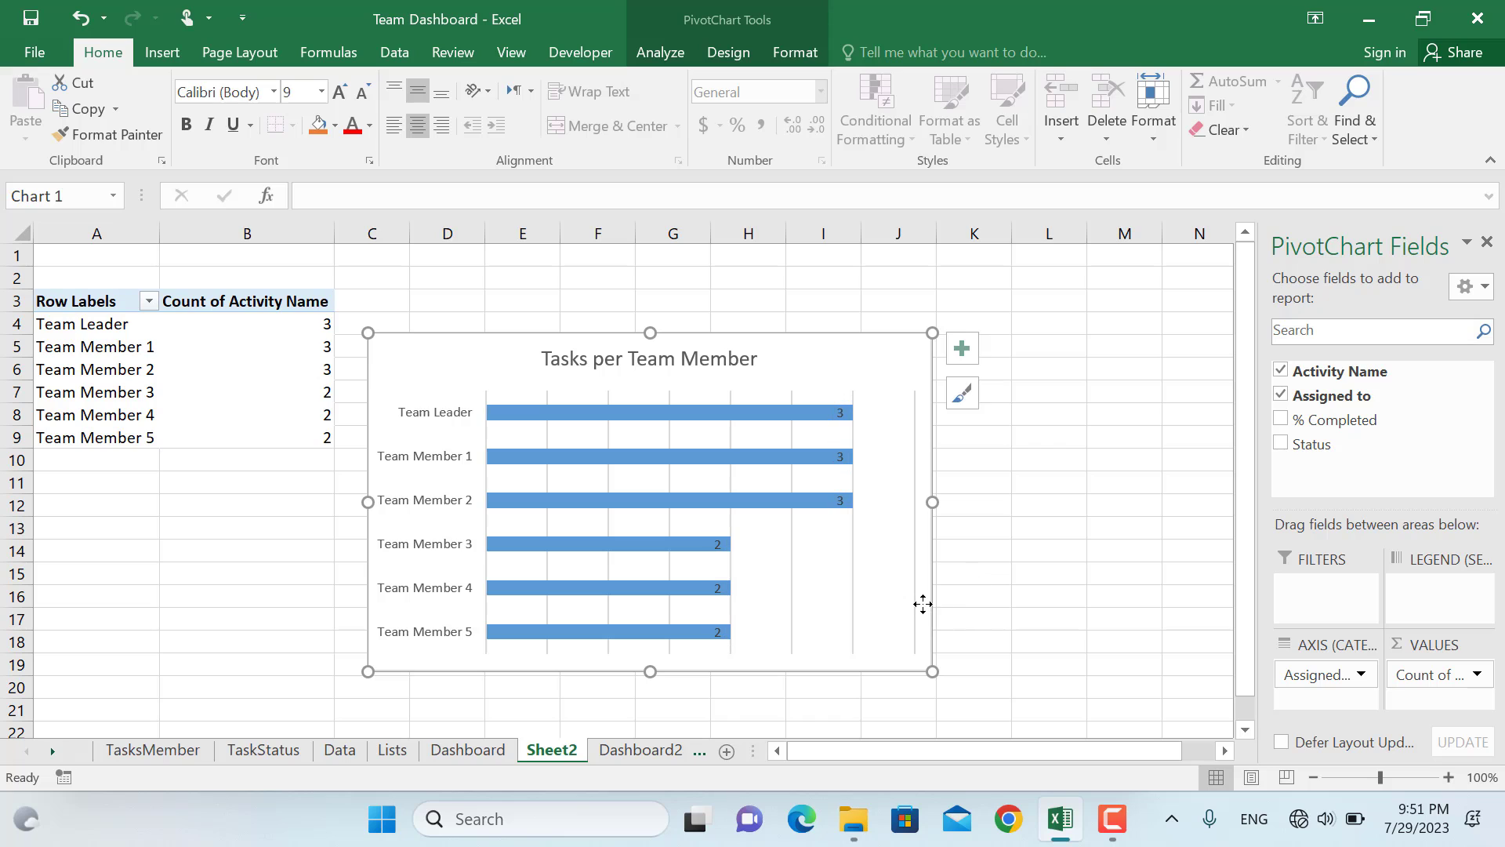
left_click(658, 750)
key("ctrl+v")
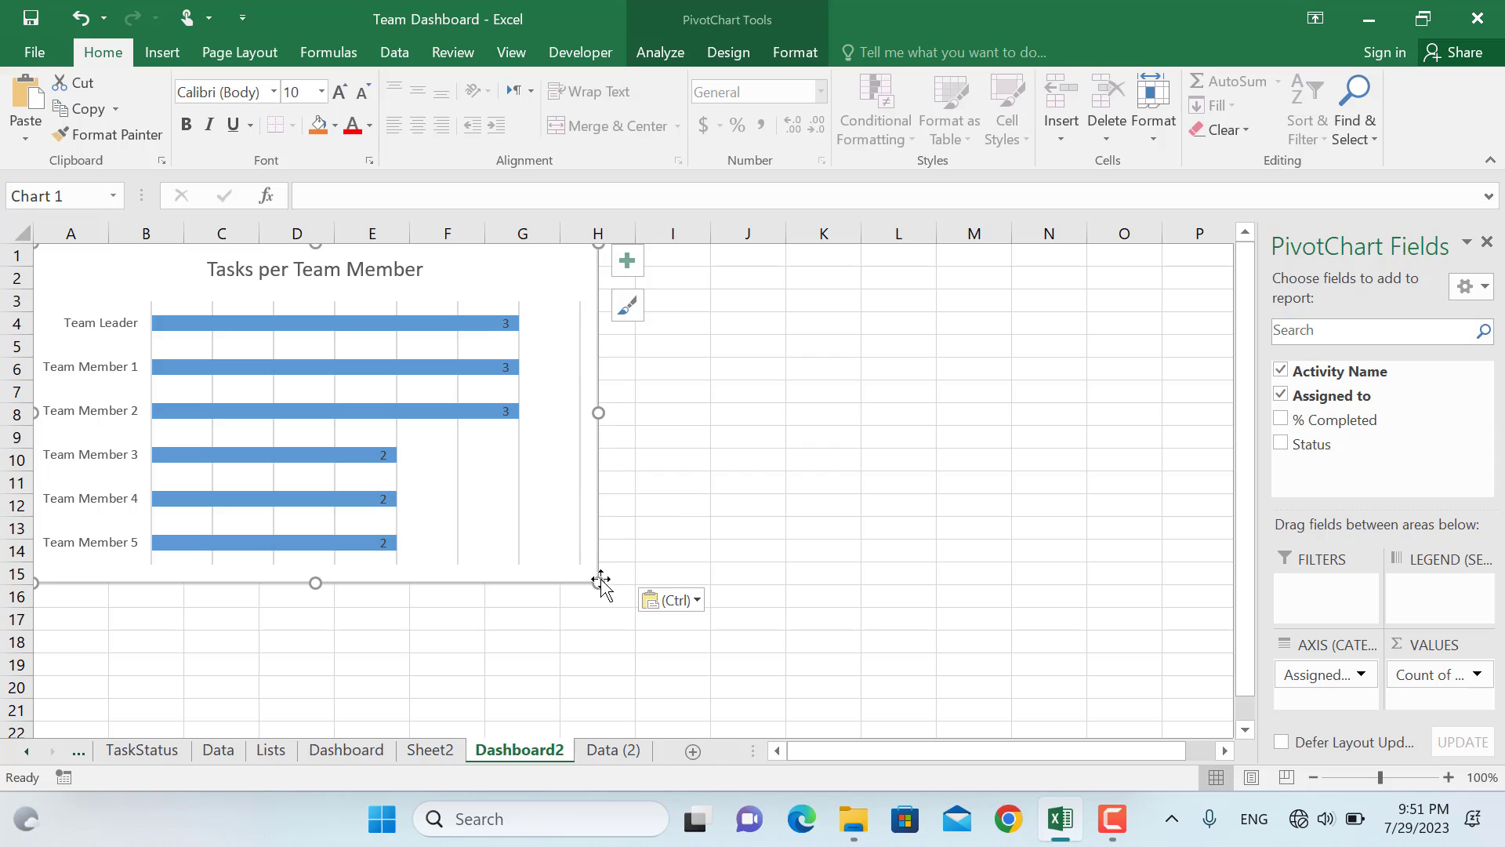
left_click_drag(593, 571, 537, 497)
left_click_drag(491, 340, 636, 482)
left_click(491, 279)
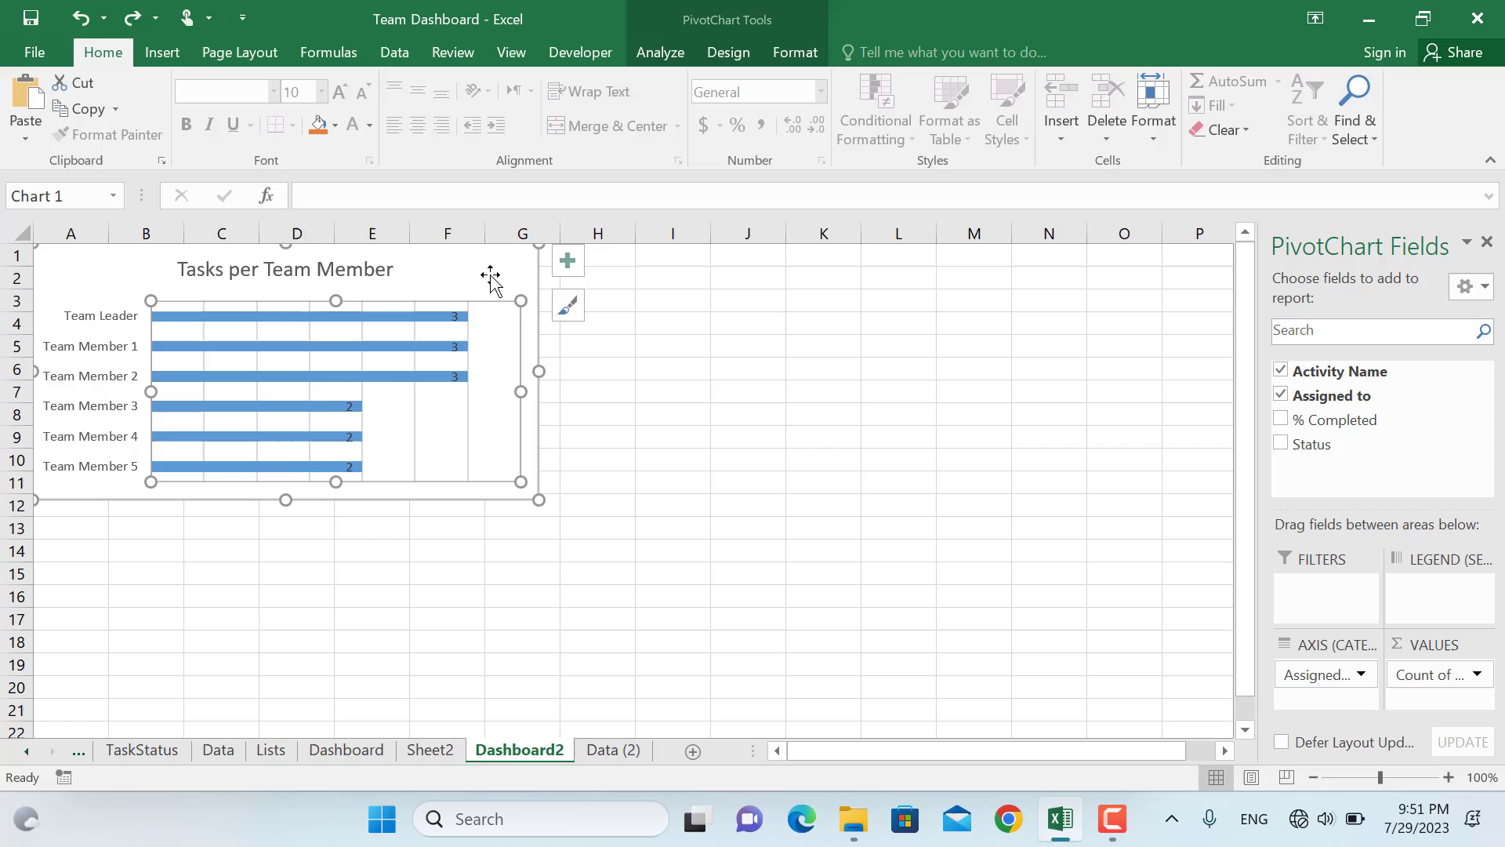
left_click_drag(491, 279, 770, 418)
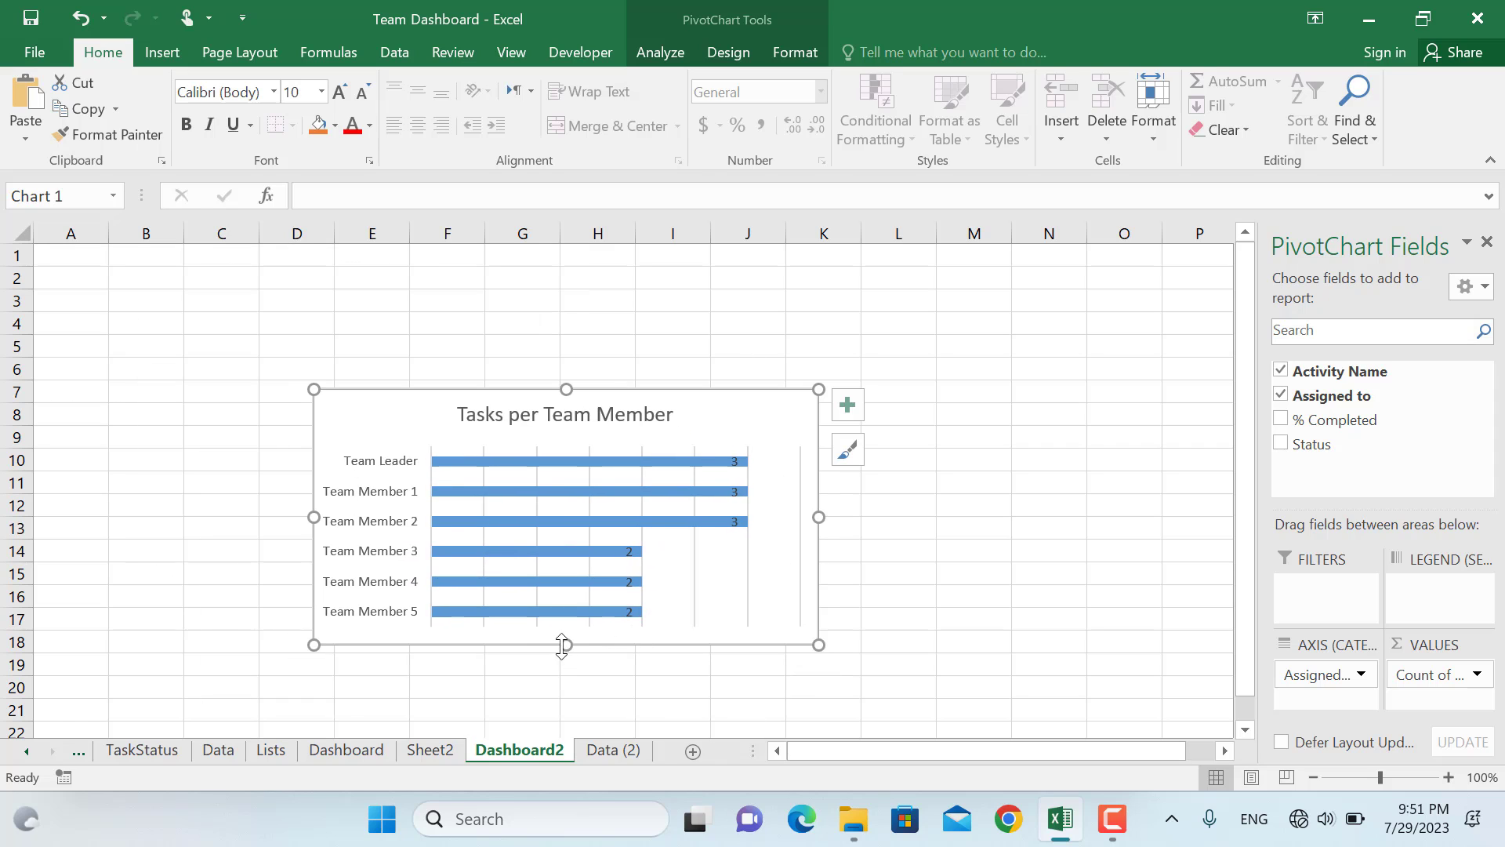
left_click_drag(566, 644, 571, 713)
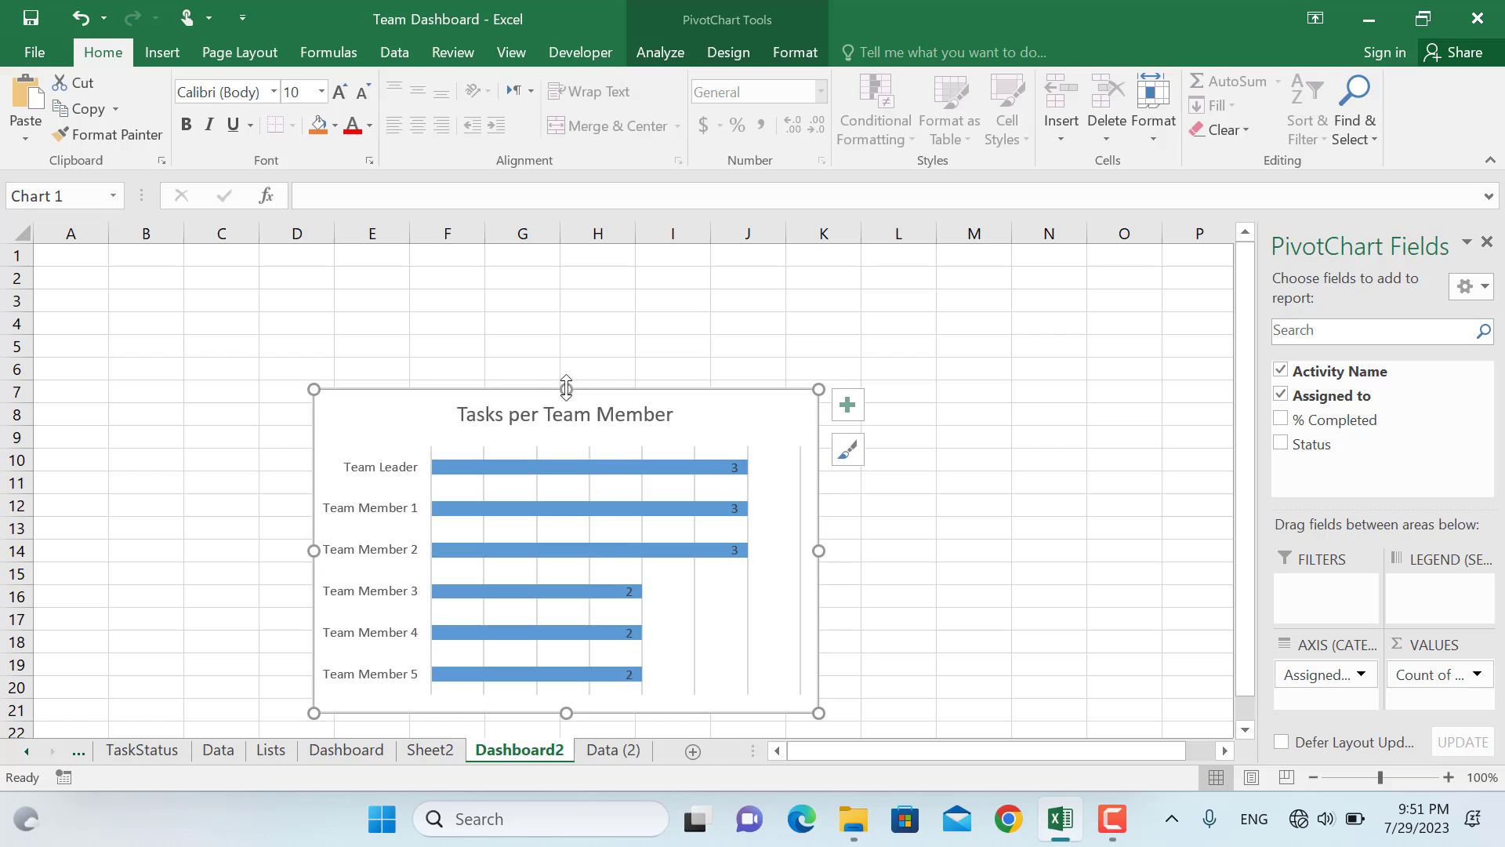
left_click_drag(568, 386, 580, 365)
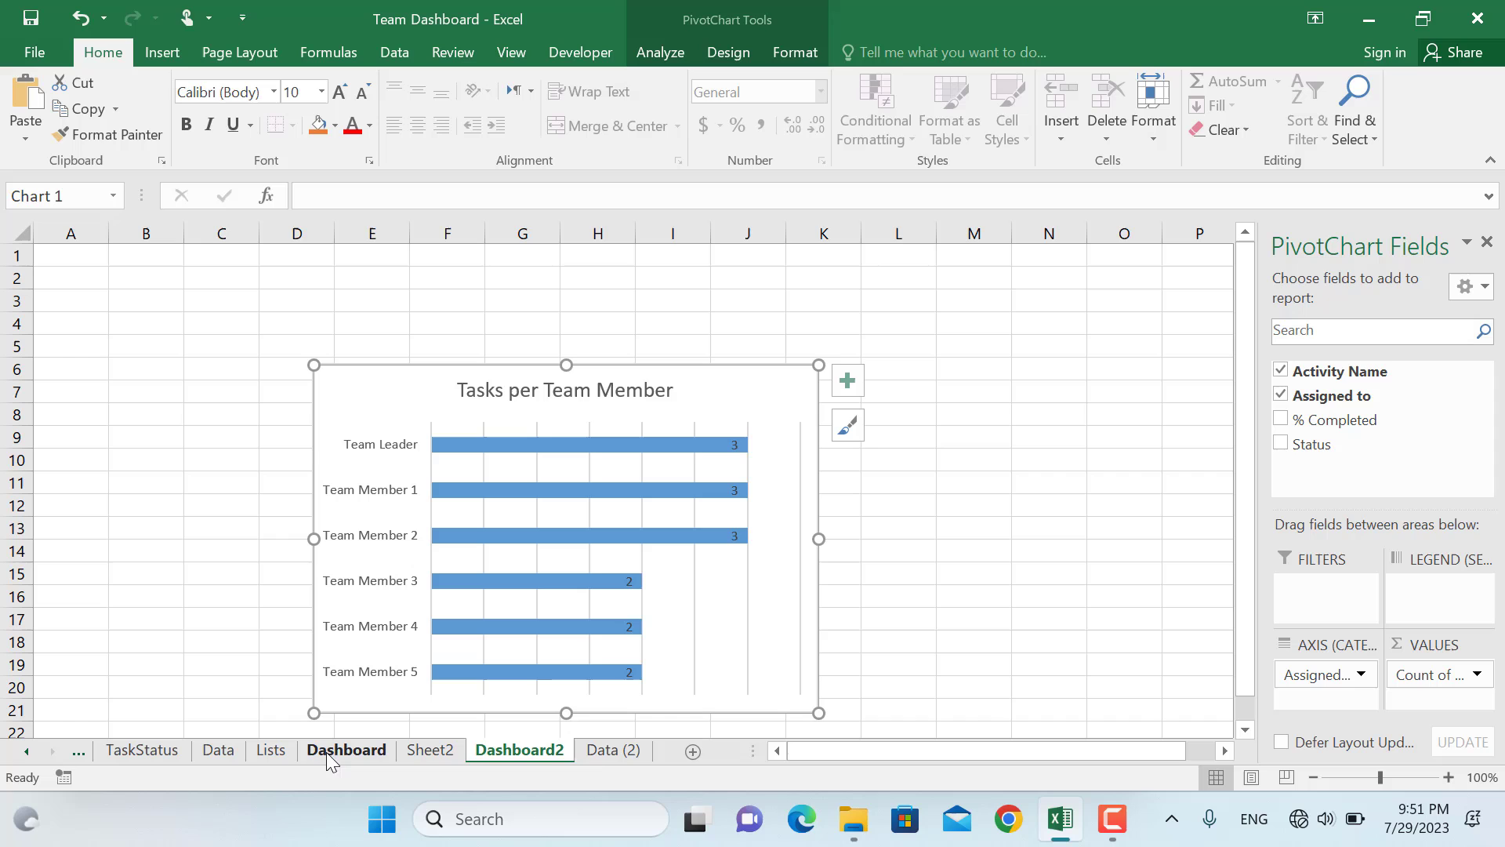
From the Data (2) table, build a new-sheet PivotTable counting Activity Name by Status.
left_click(436, 753)
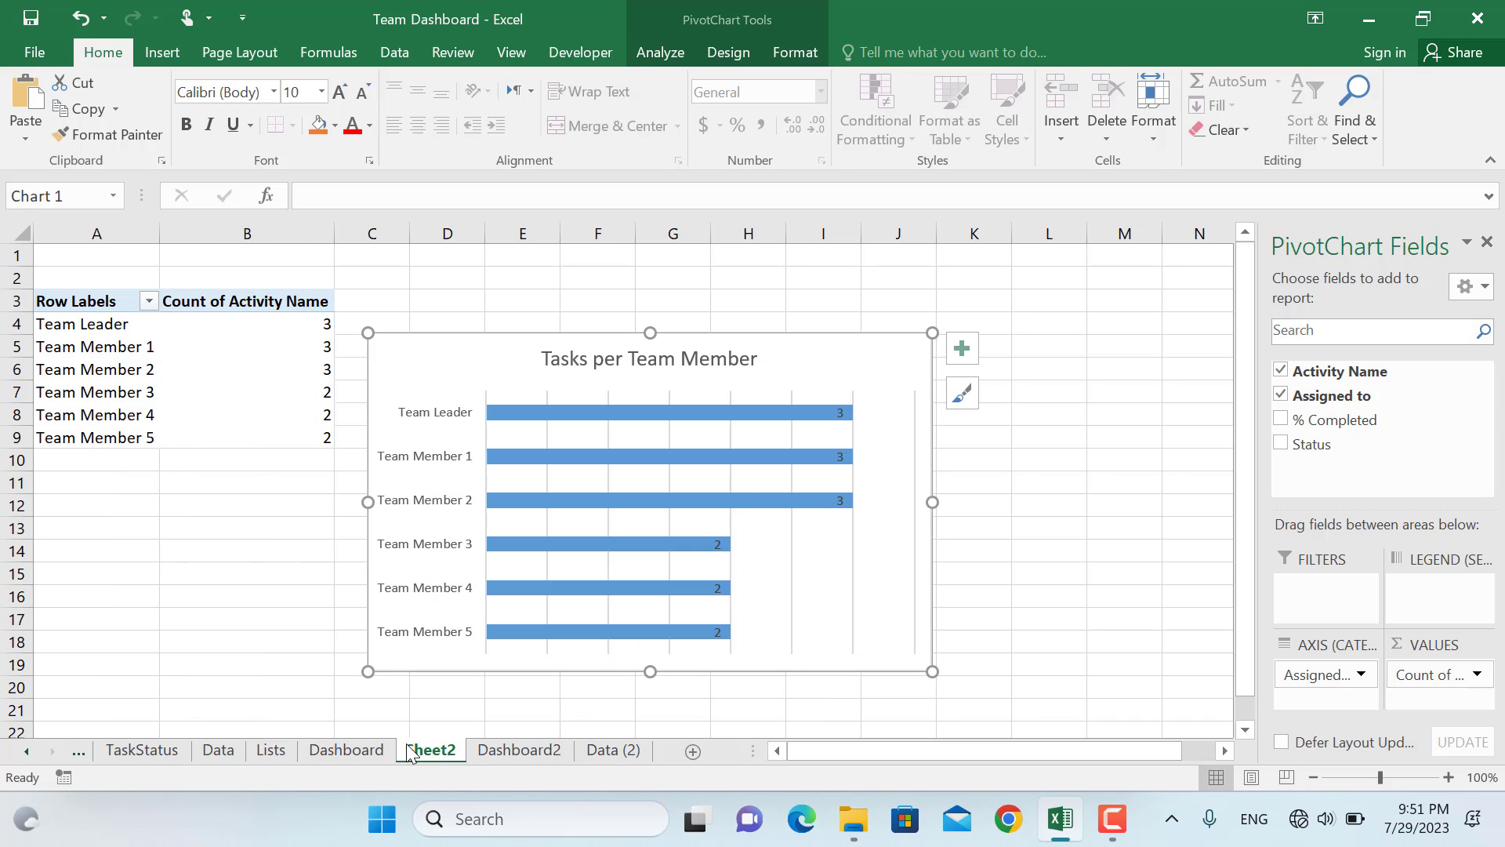
left_click(612, 750)
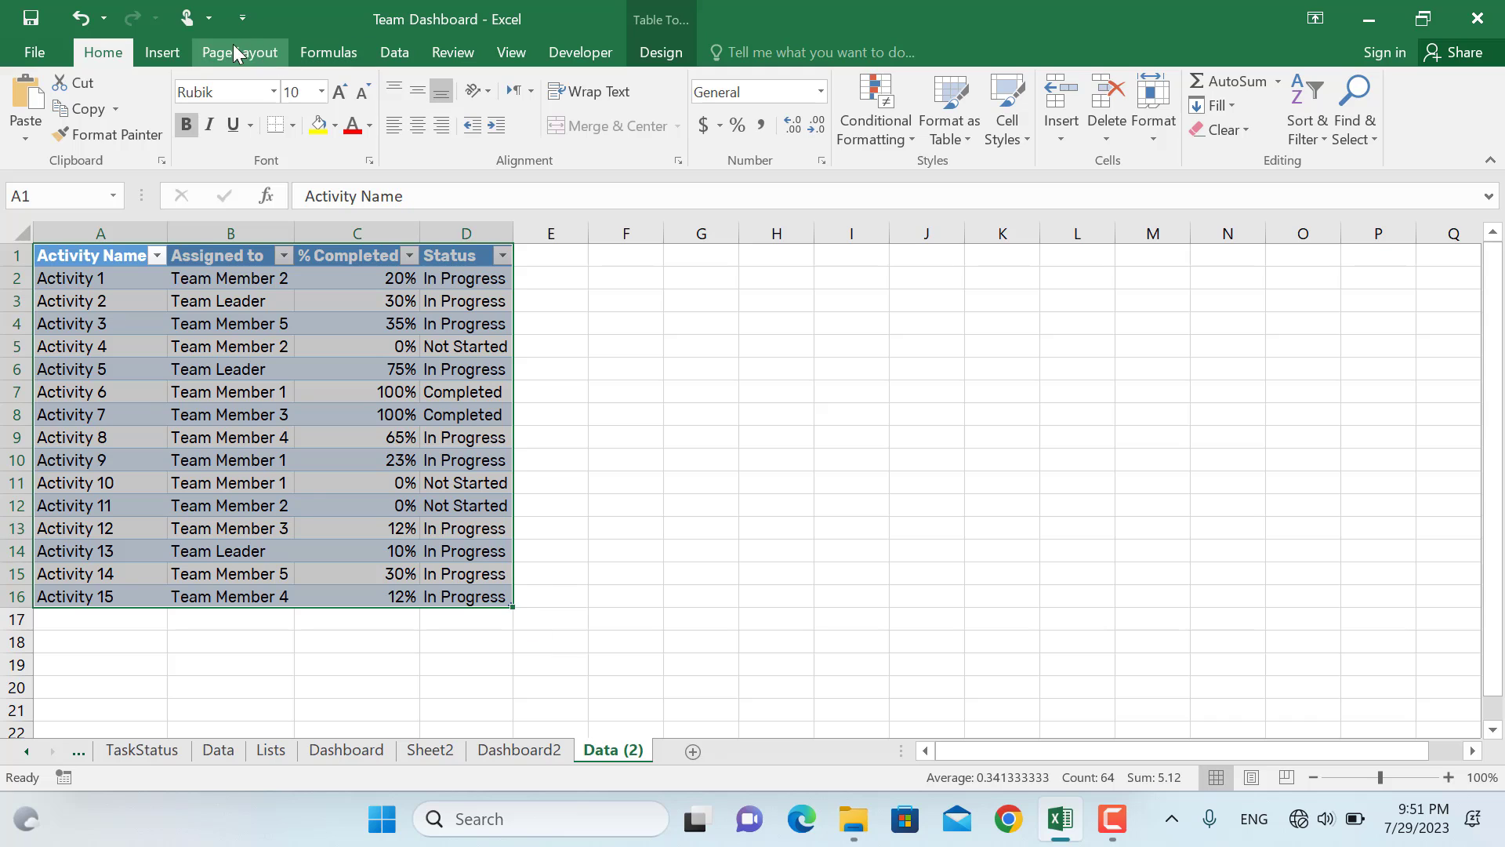
left_click(676, 15)
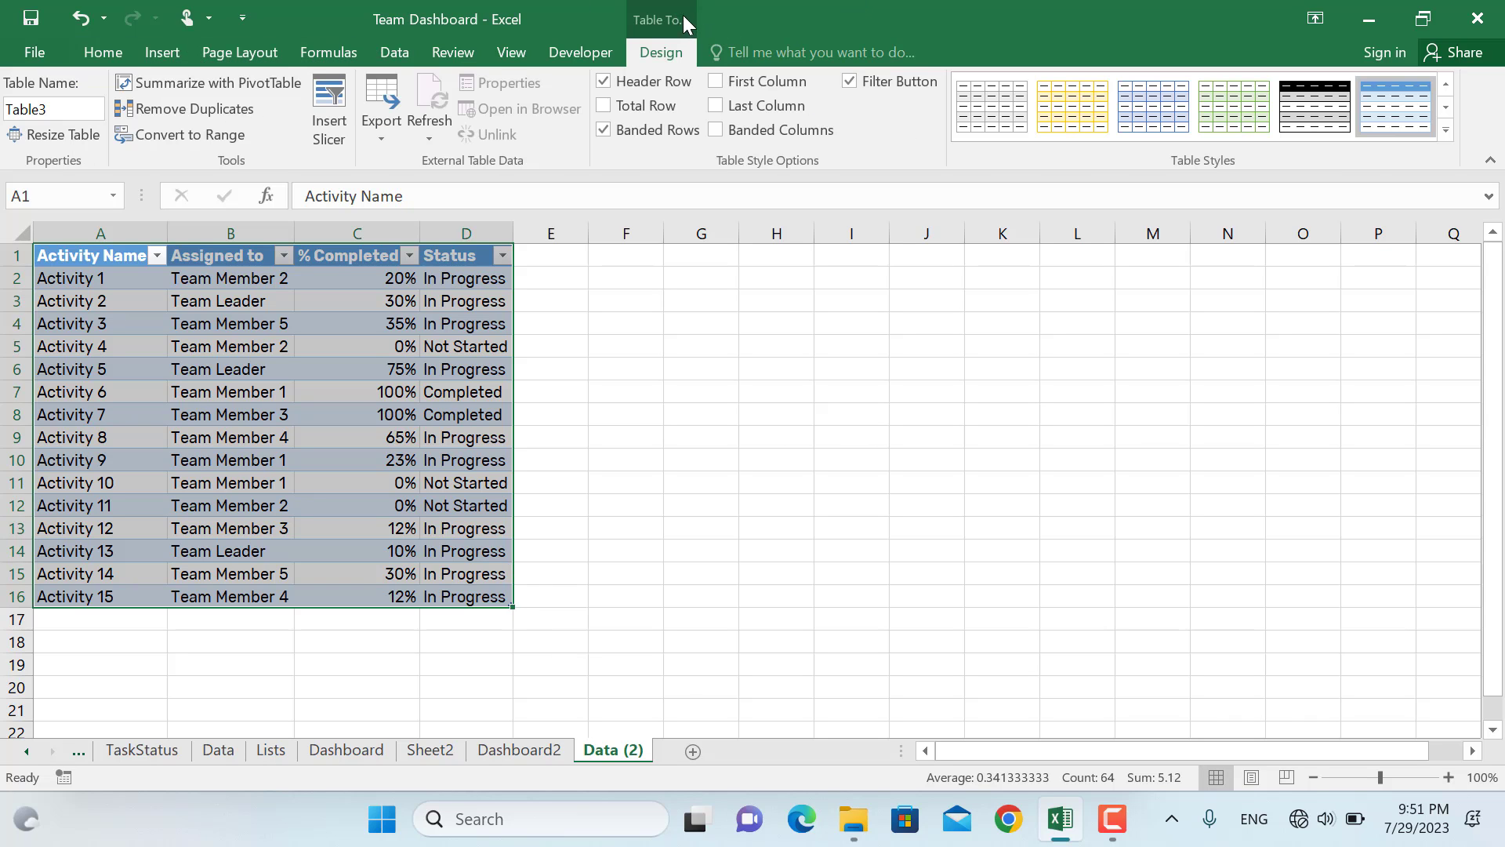
left_click(147, 83)
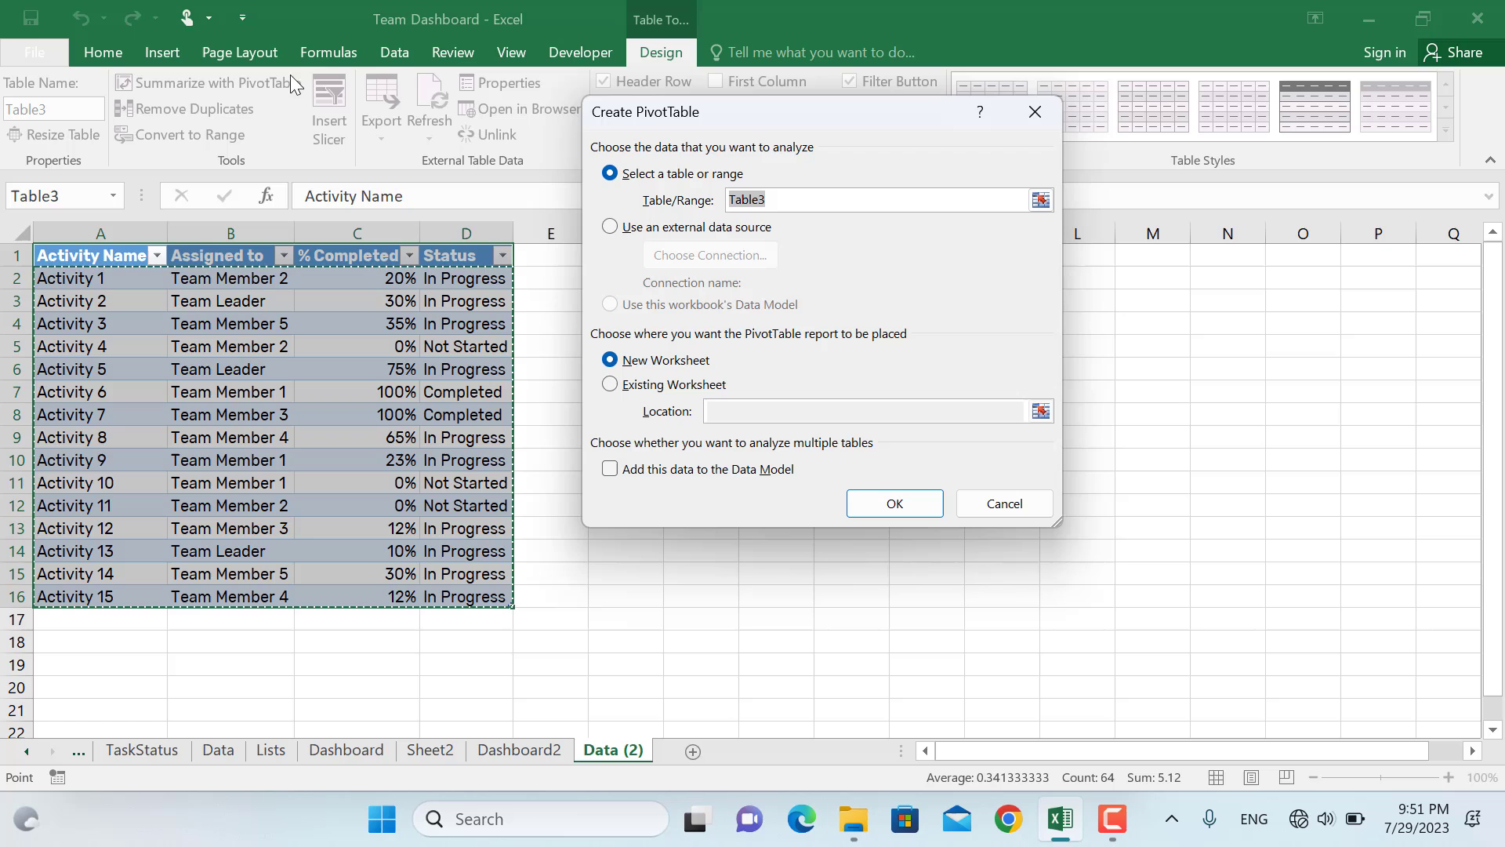
left_click(884, 508)
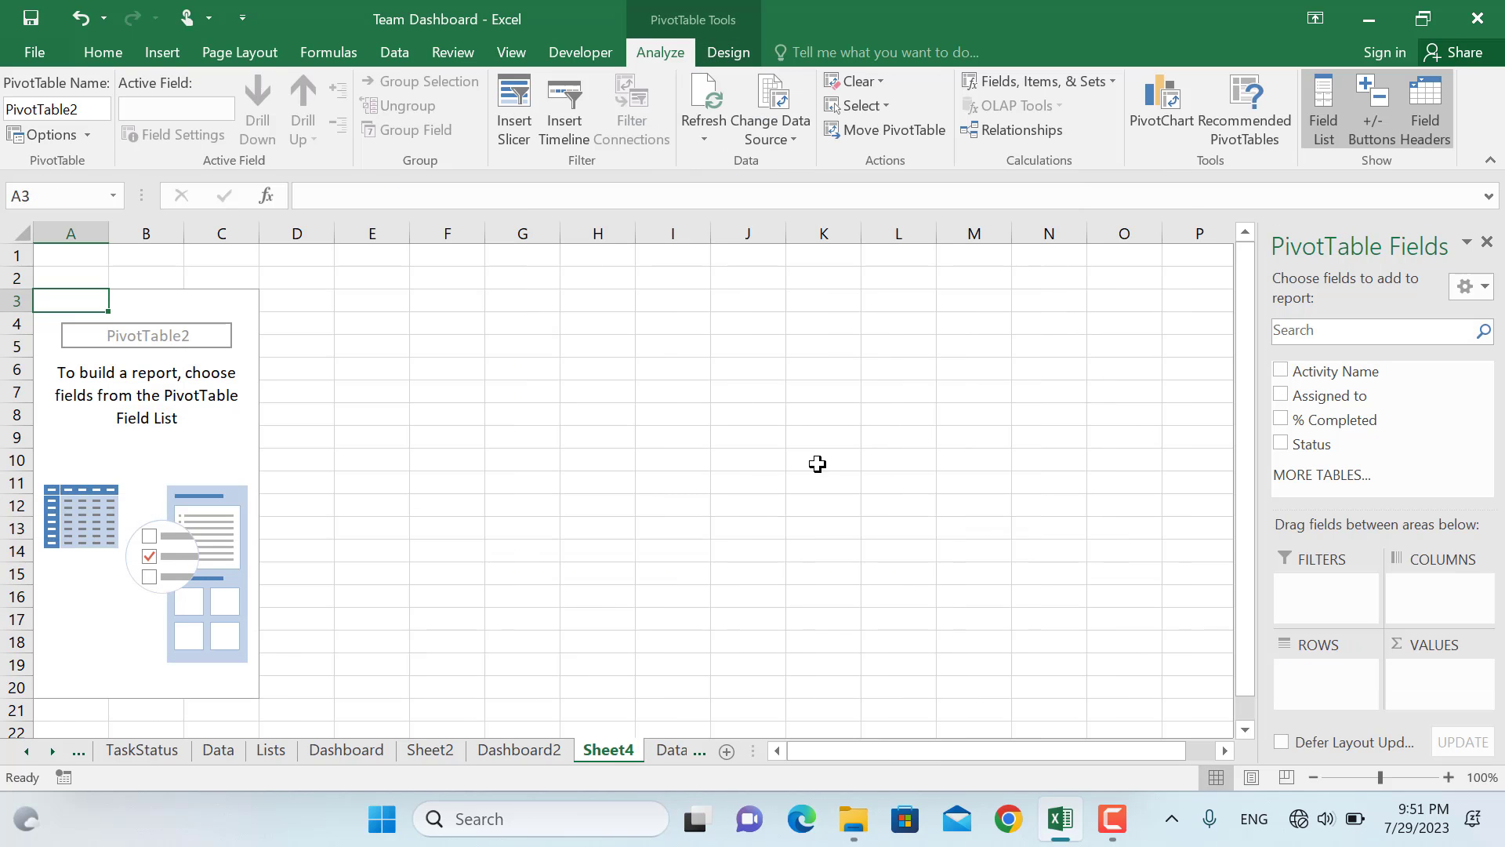
left_click(1281, 444)
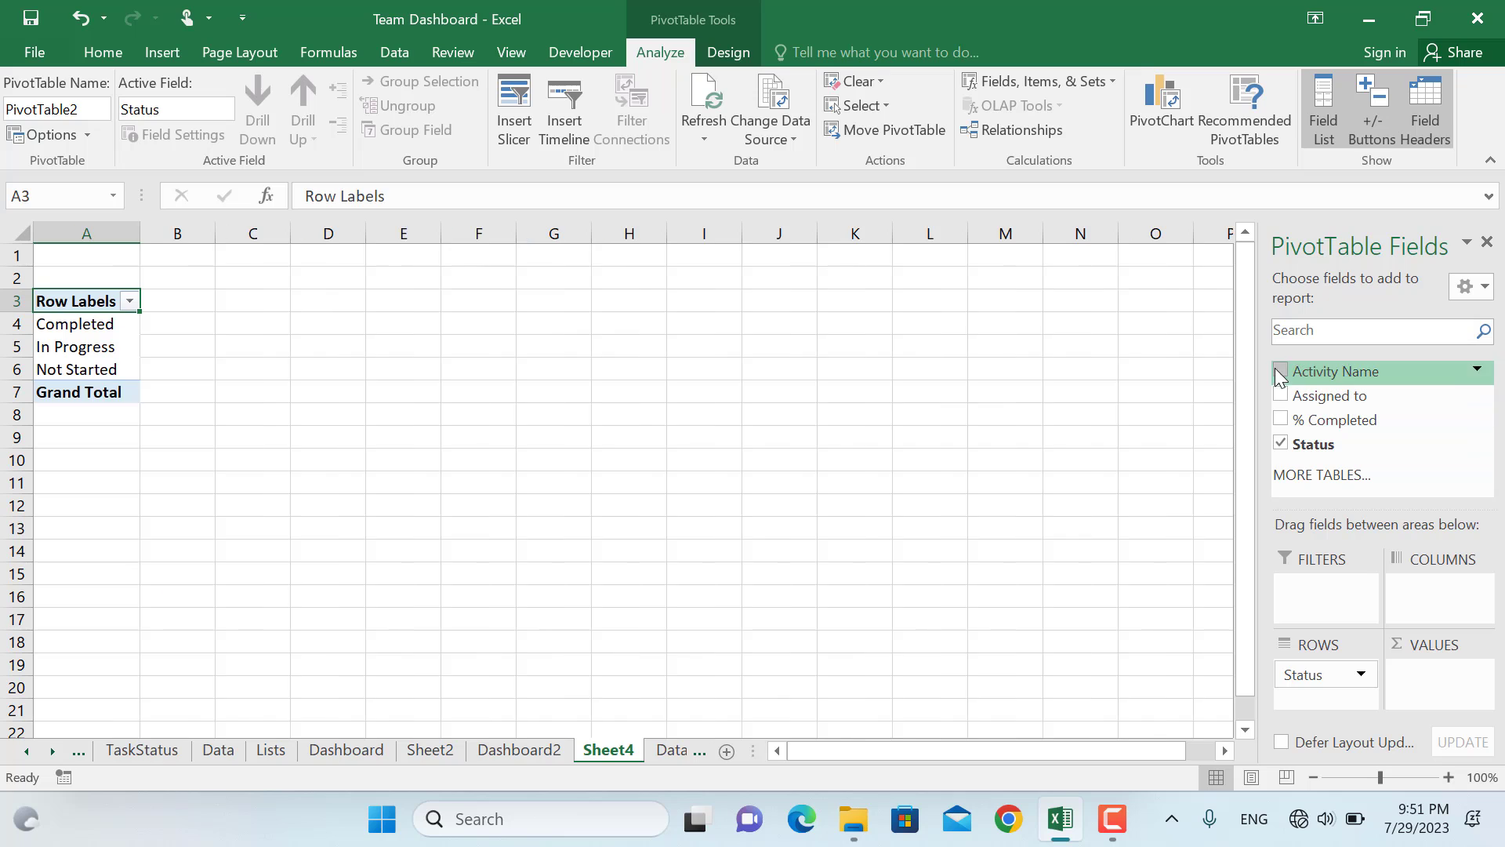
left_click_drag(1283, 379, 1434, 667)
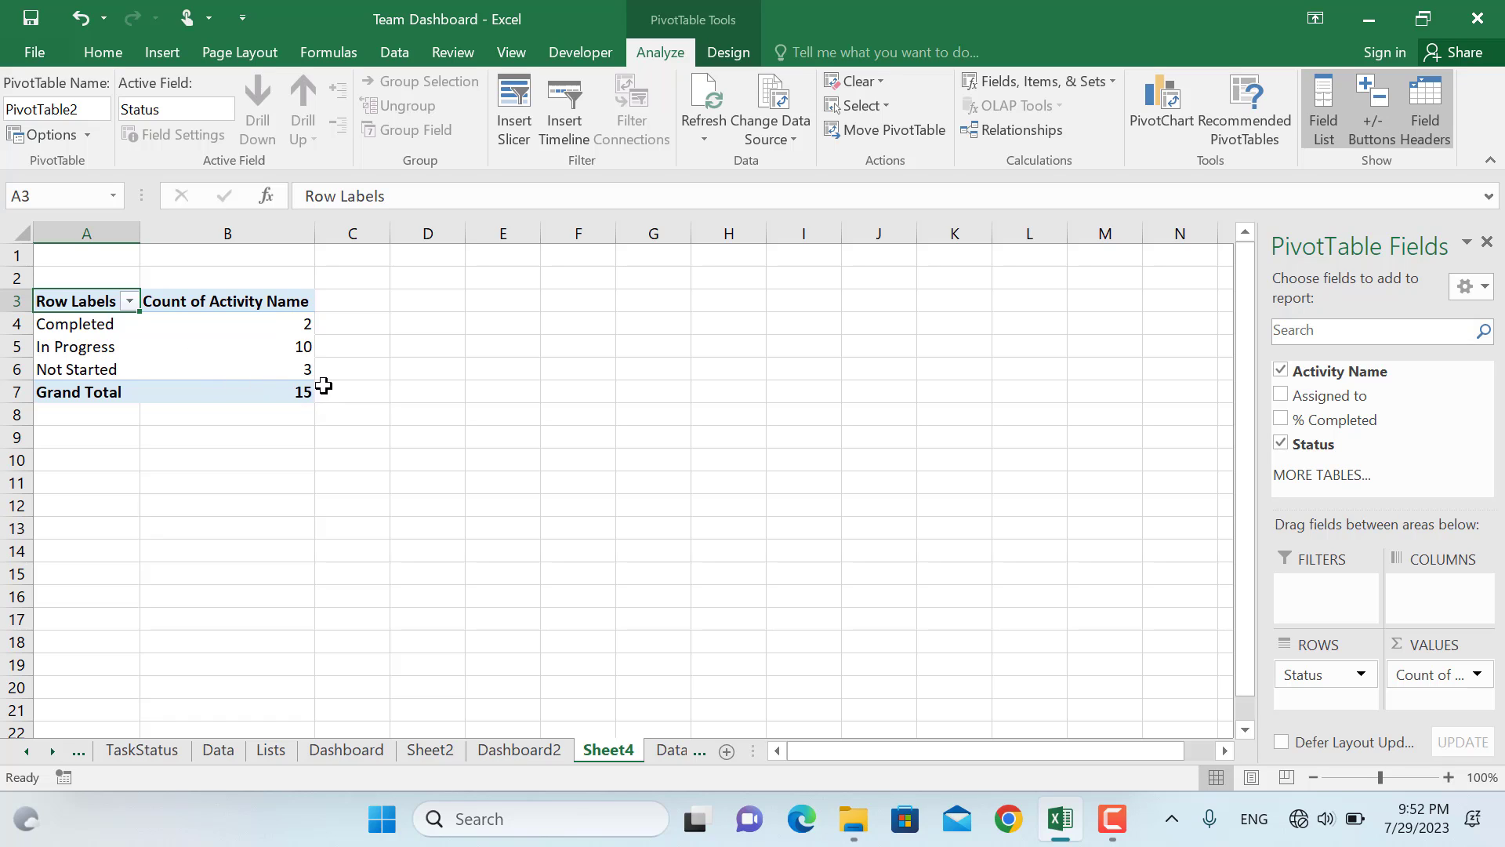
Turn off row and column grand totals for the status pivot table.
left_click(64, 135)
left_click(856, 118)
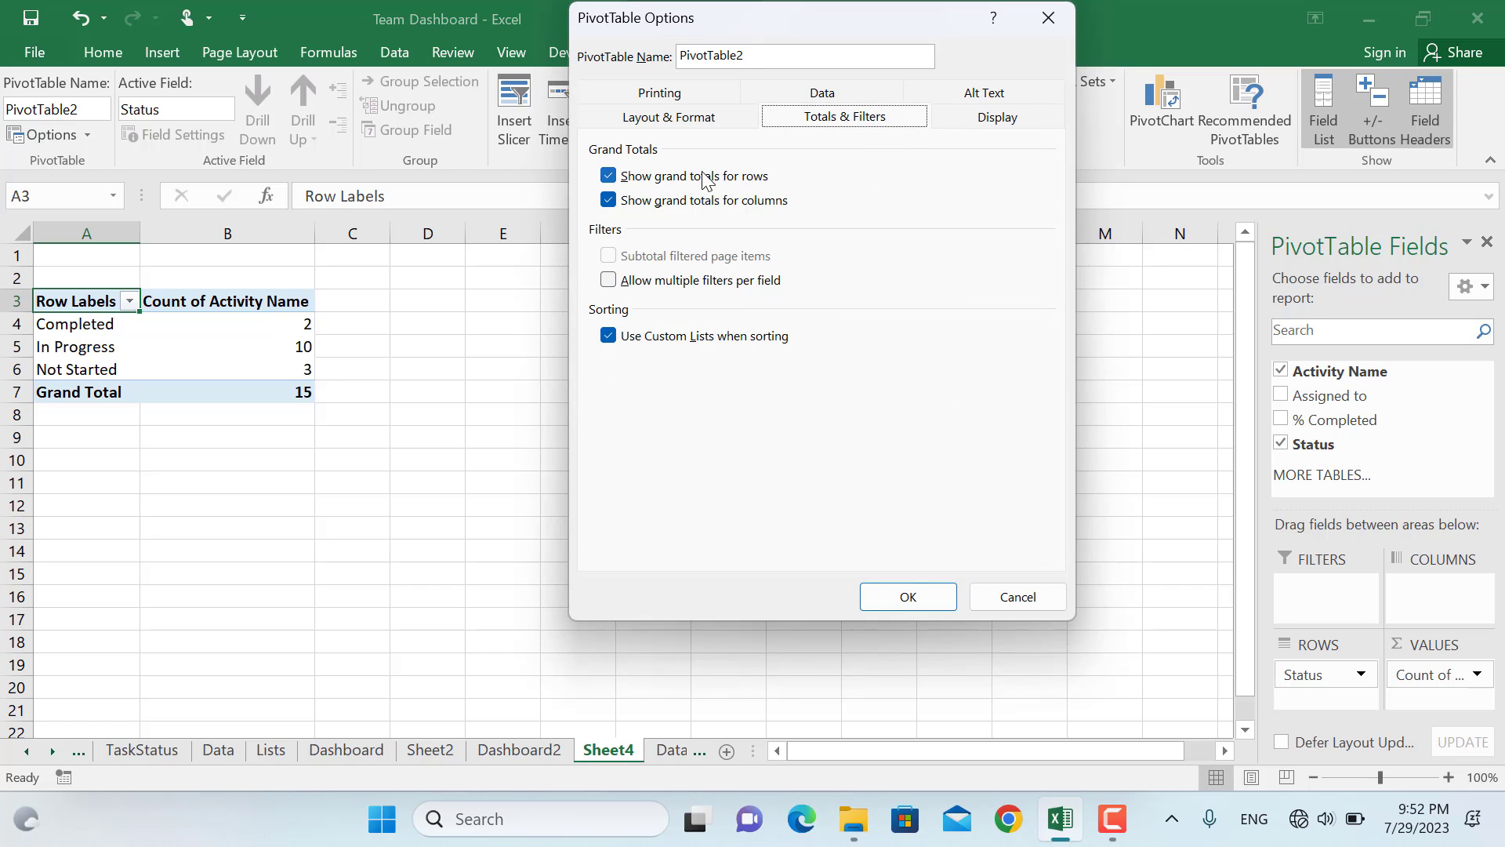
left_click(616, 177)
left_click(609, 201)
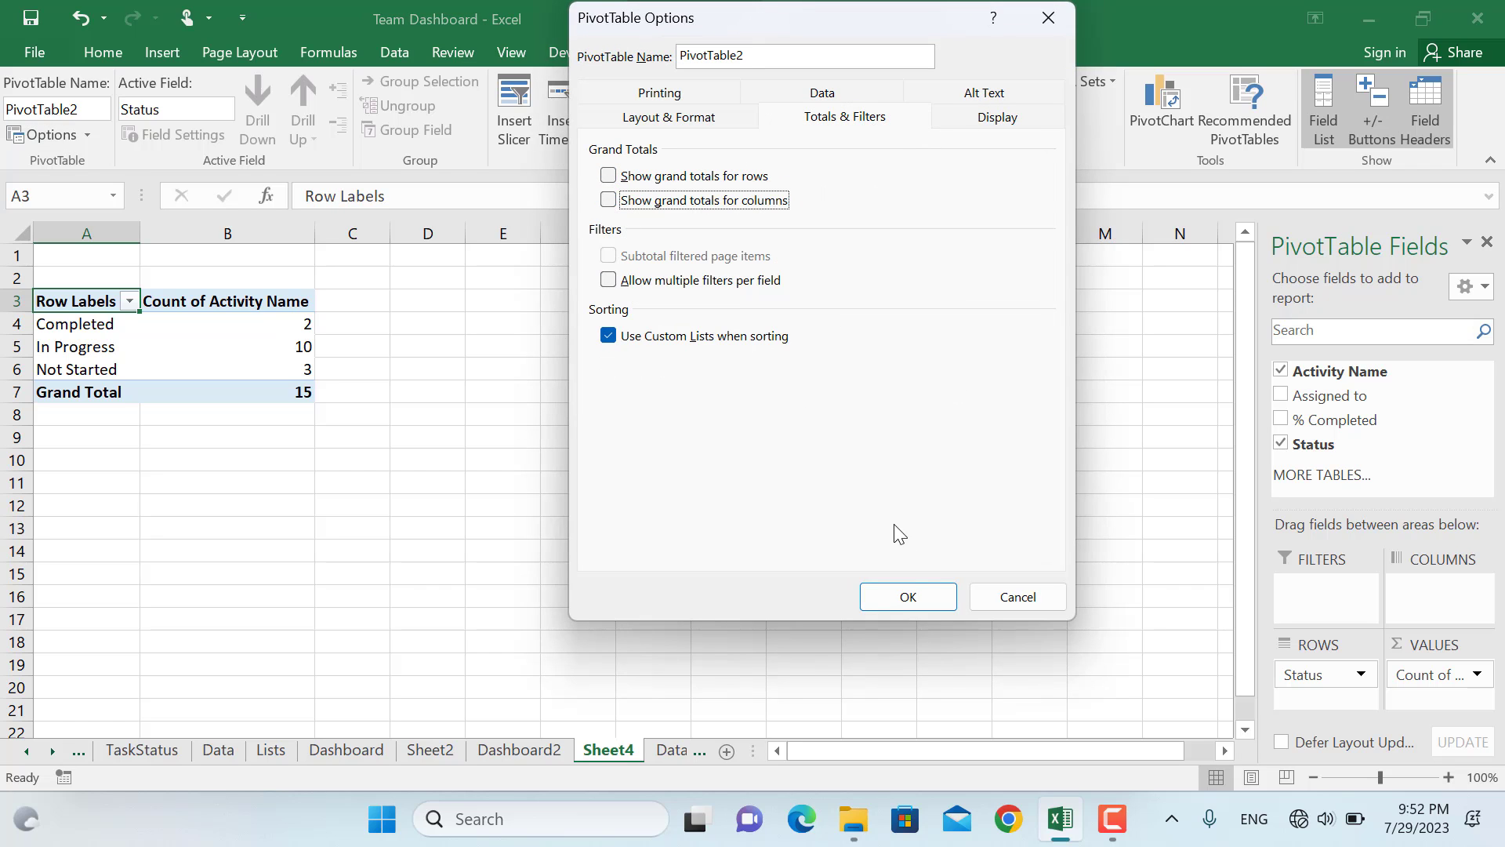
left_click(915, 601)
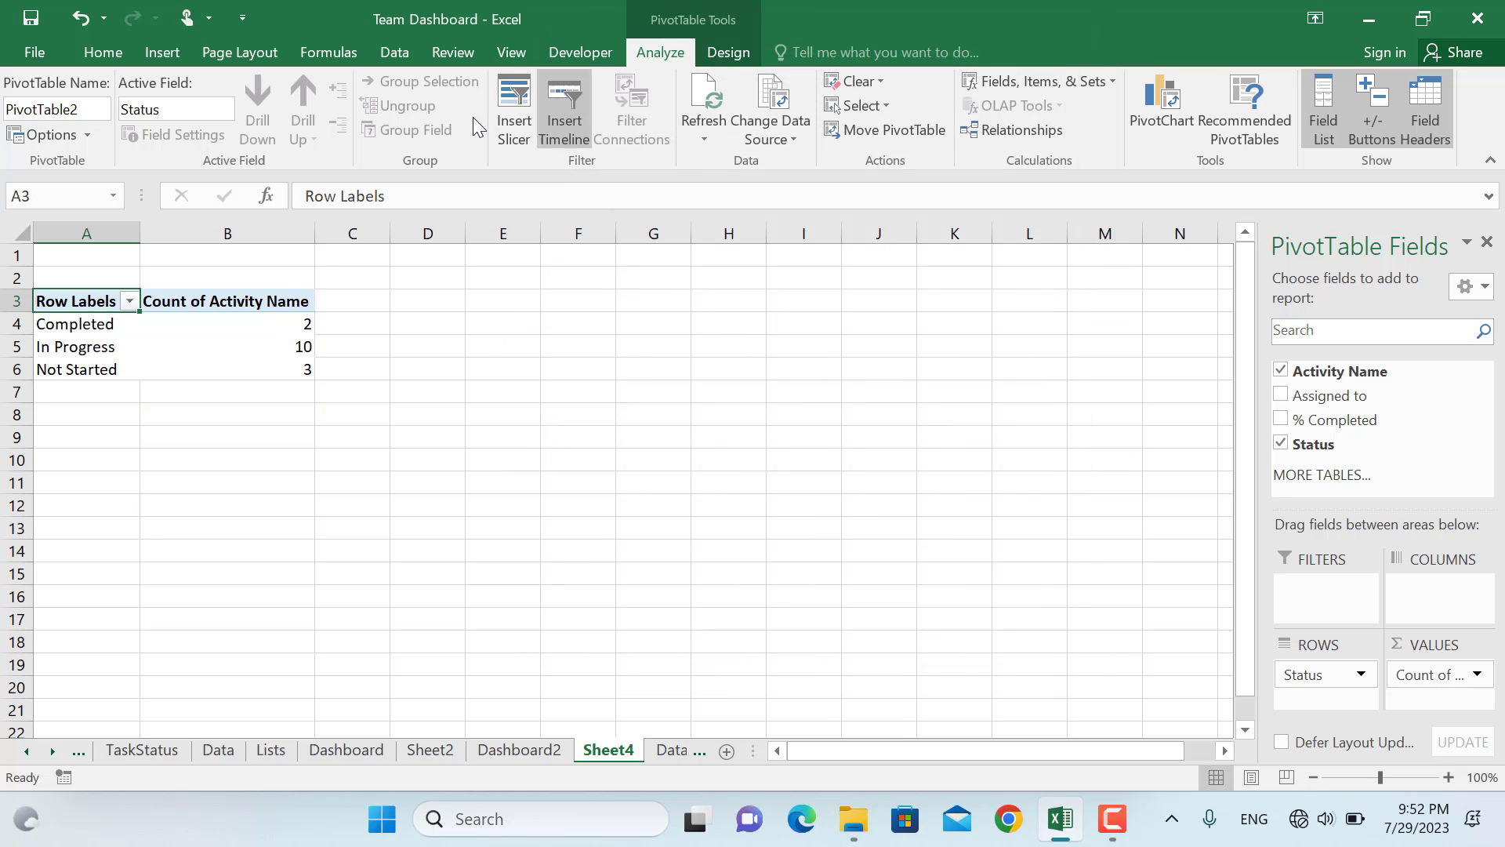
Insert a Doughnut PivotChart of the status counts on Sheet4, keeping its Total title.
left_click(1168, 117)
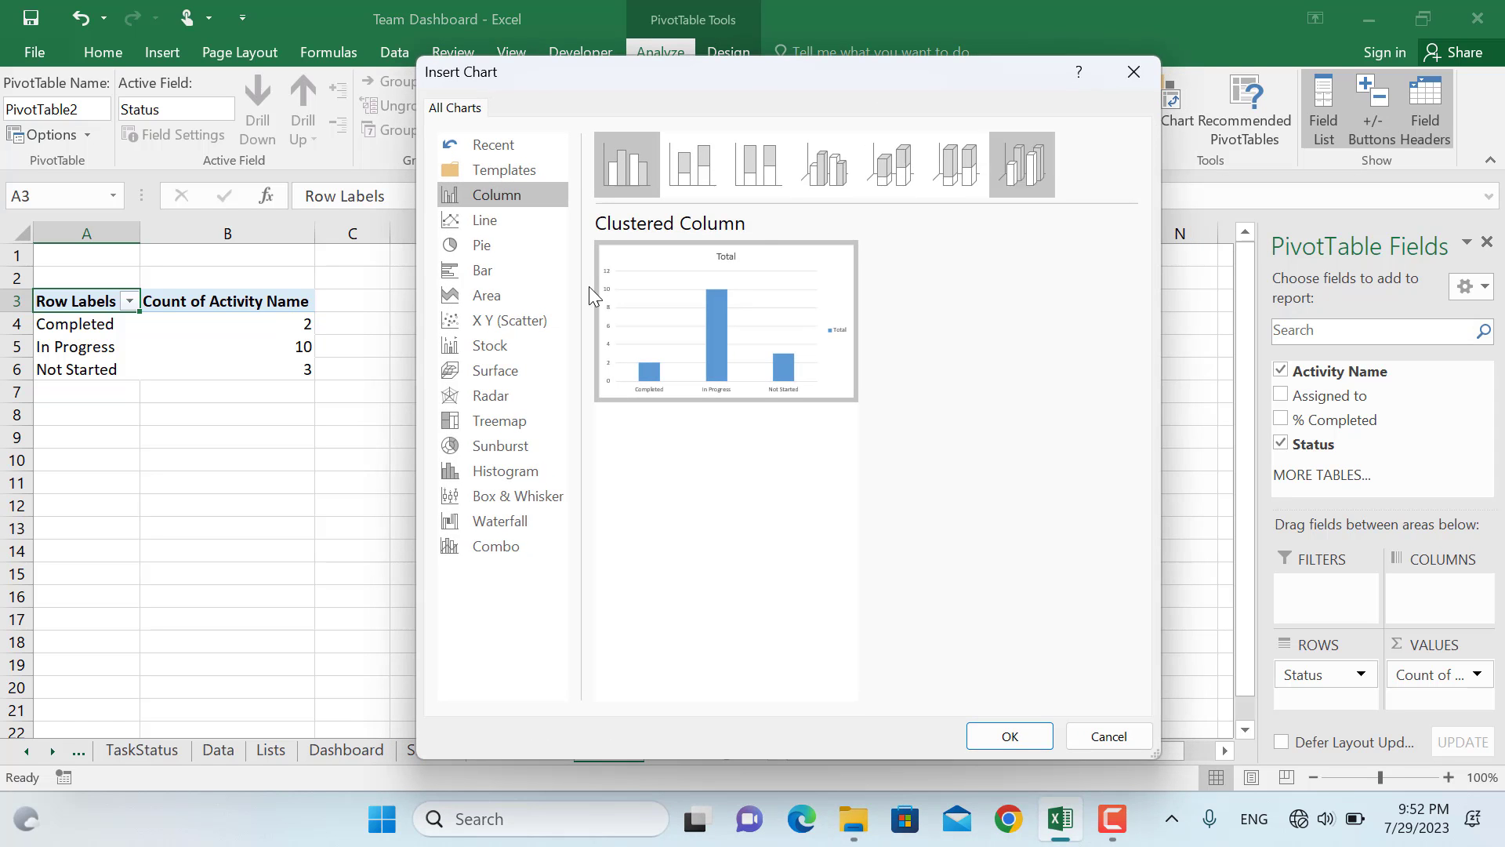
left_click(480, 246)
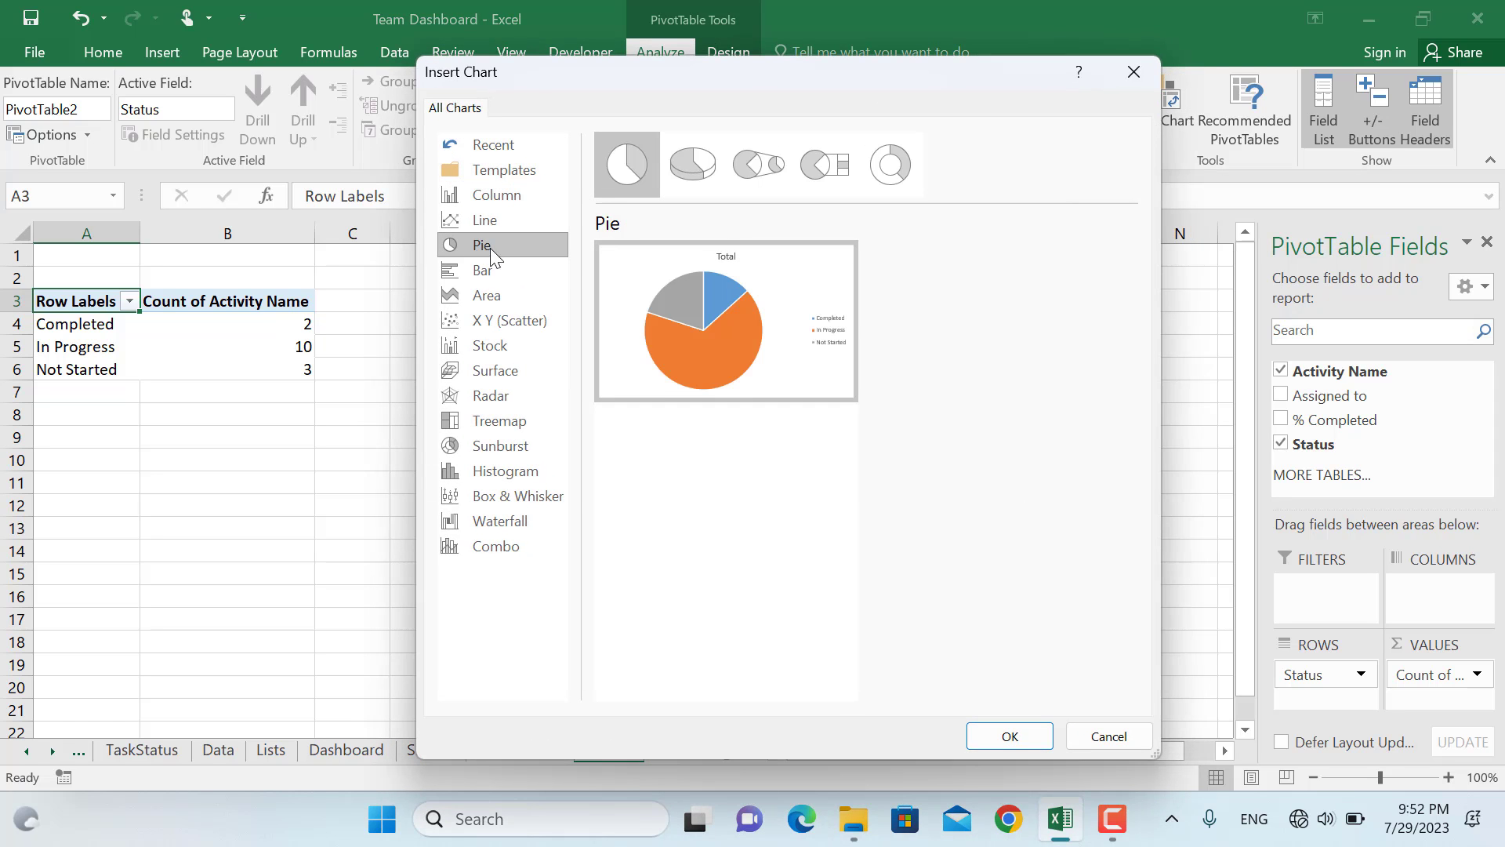
left_click(882, 190)
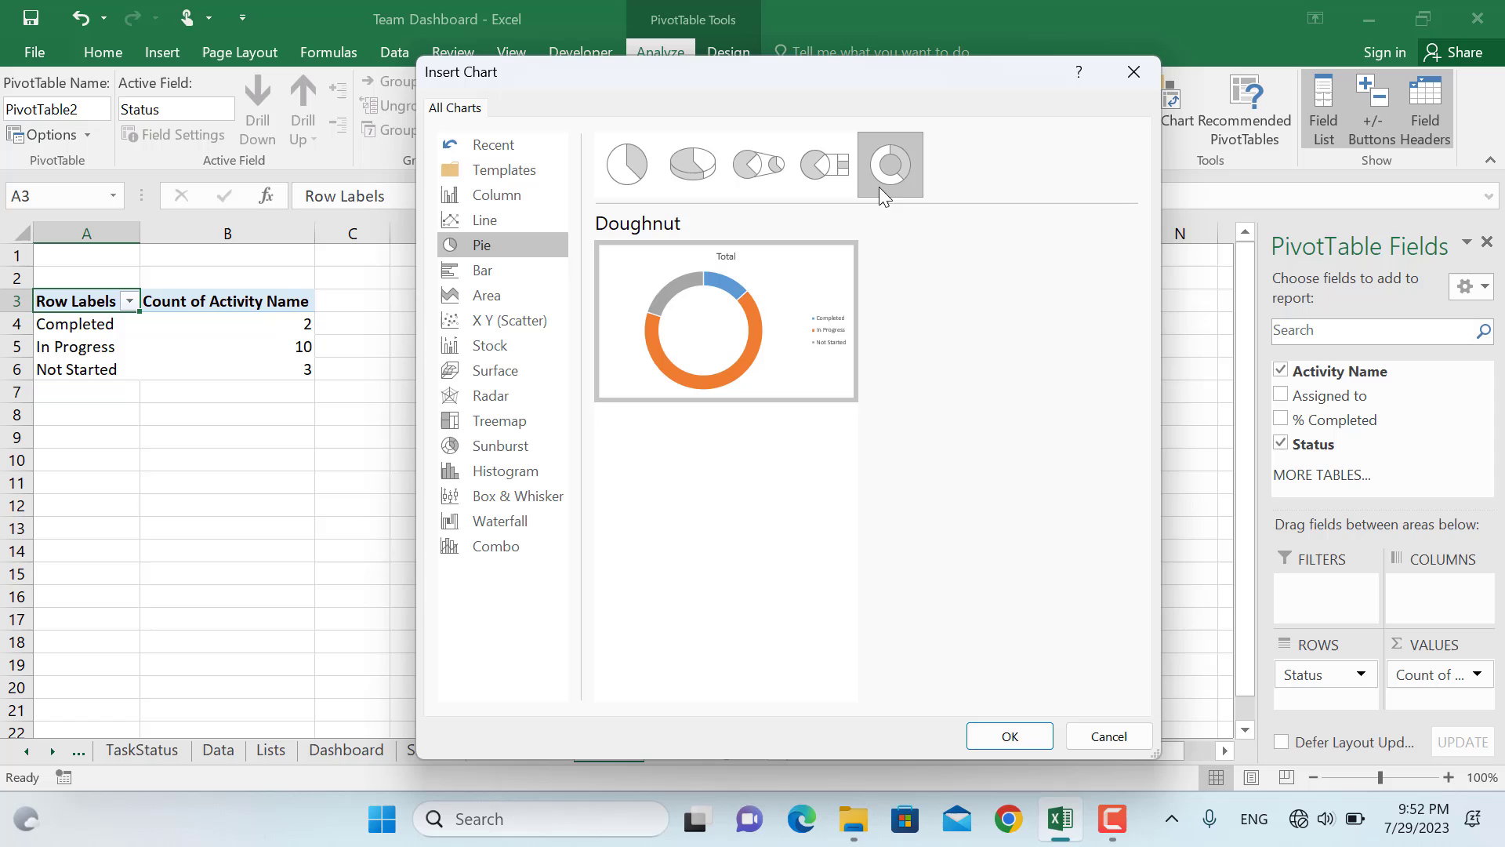
left_click(1011, 736)
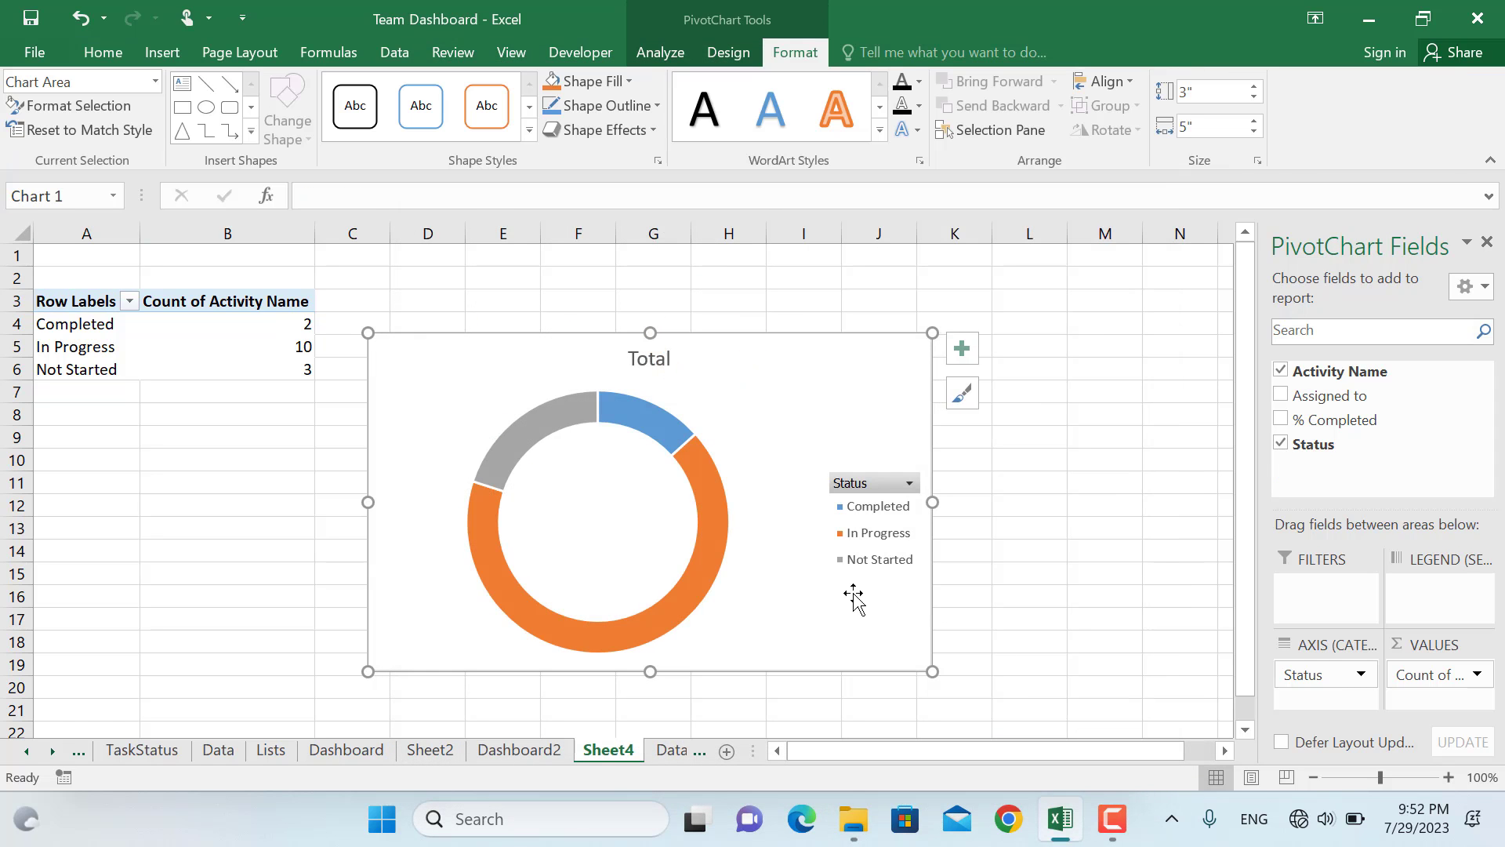
left_click(659, 357)
double_click(667, 360)
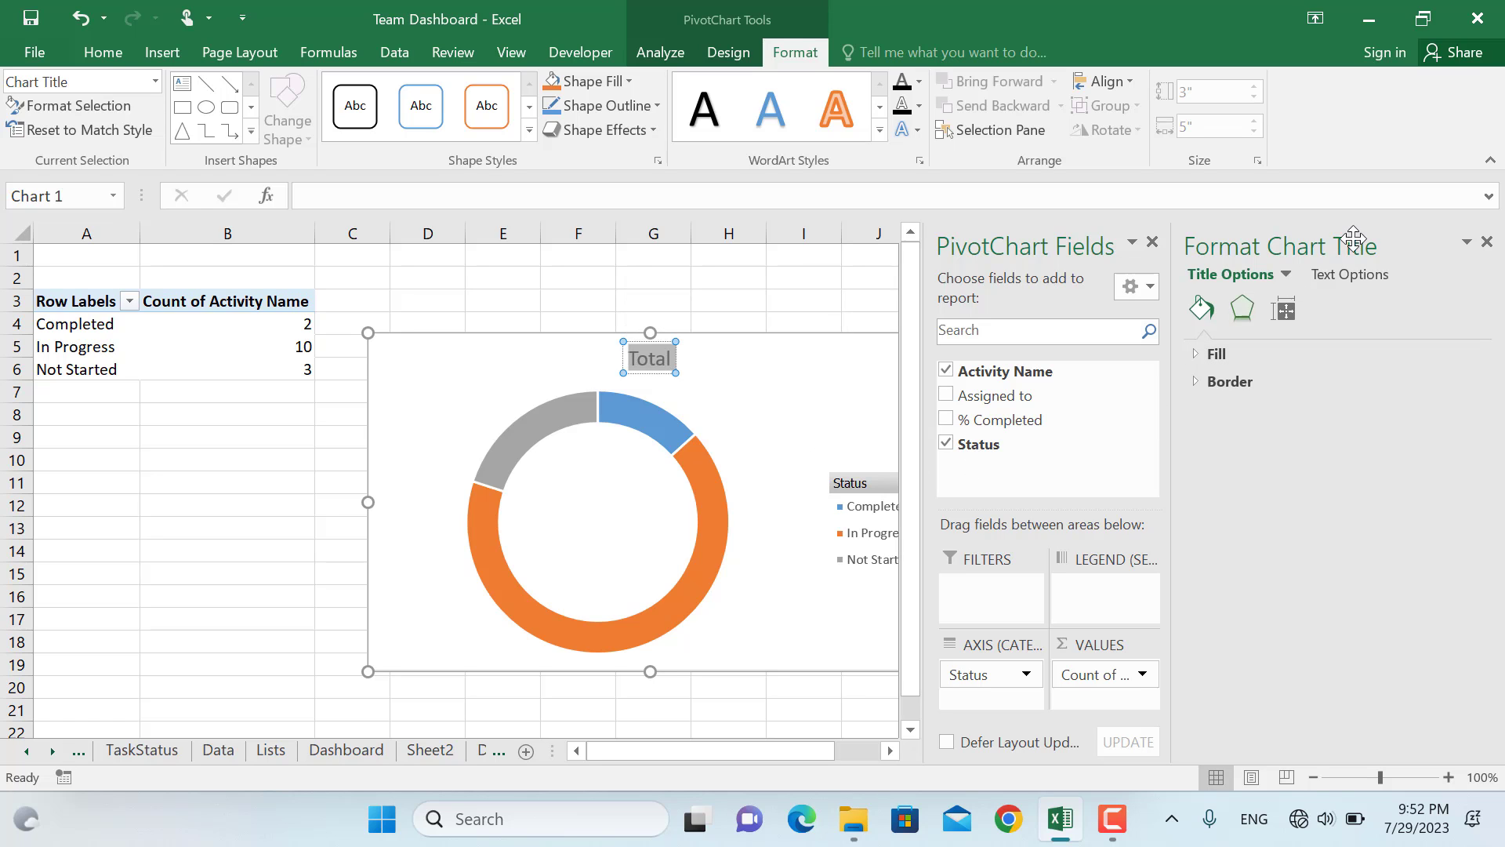
left_click(1490, 246)
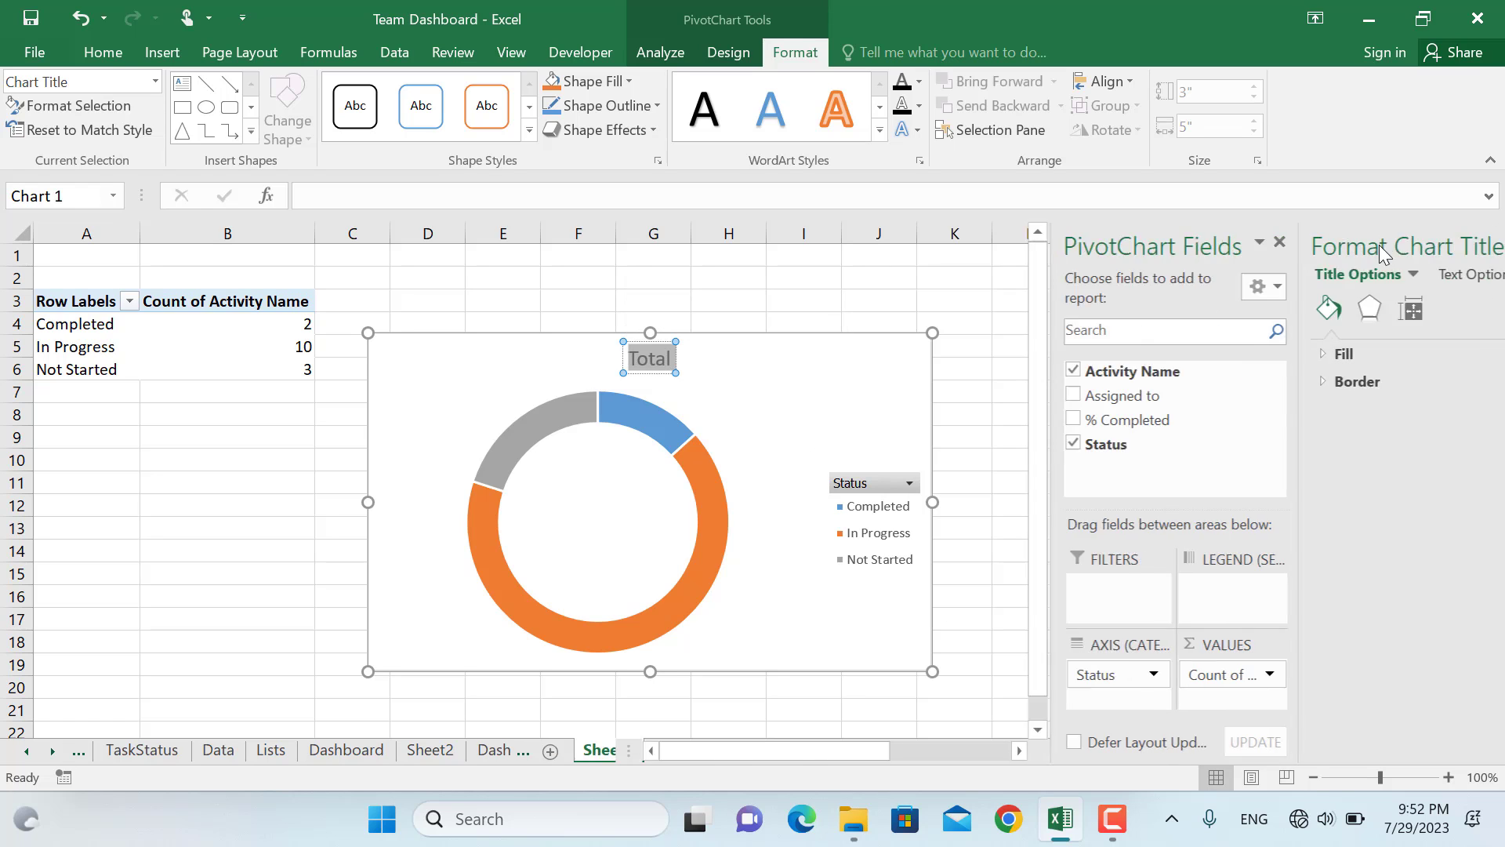
left_click(1049, 381)
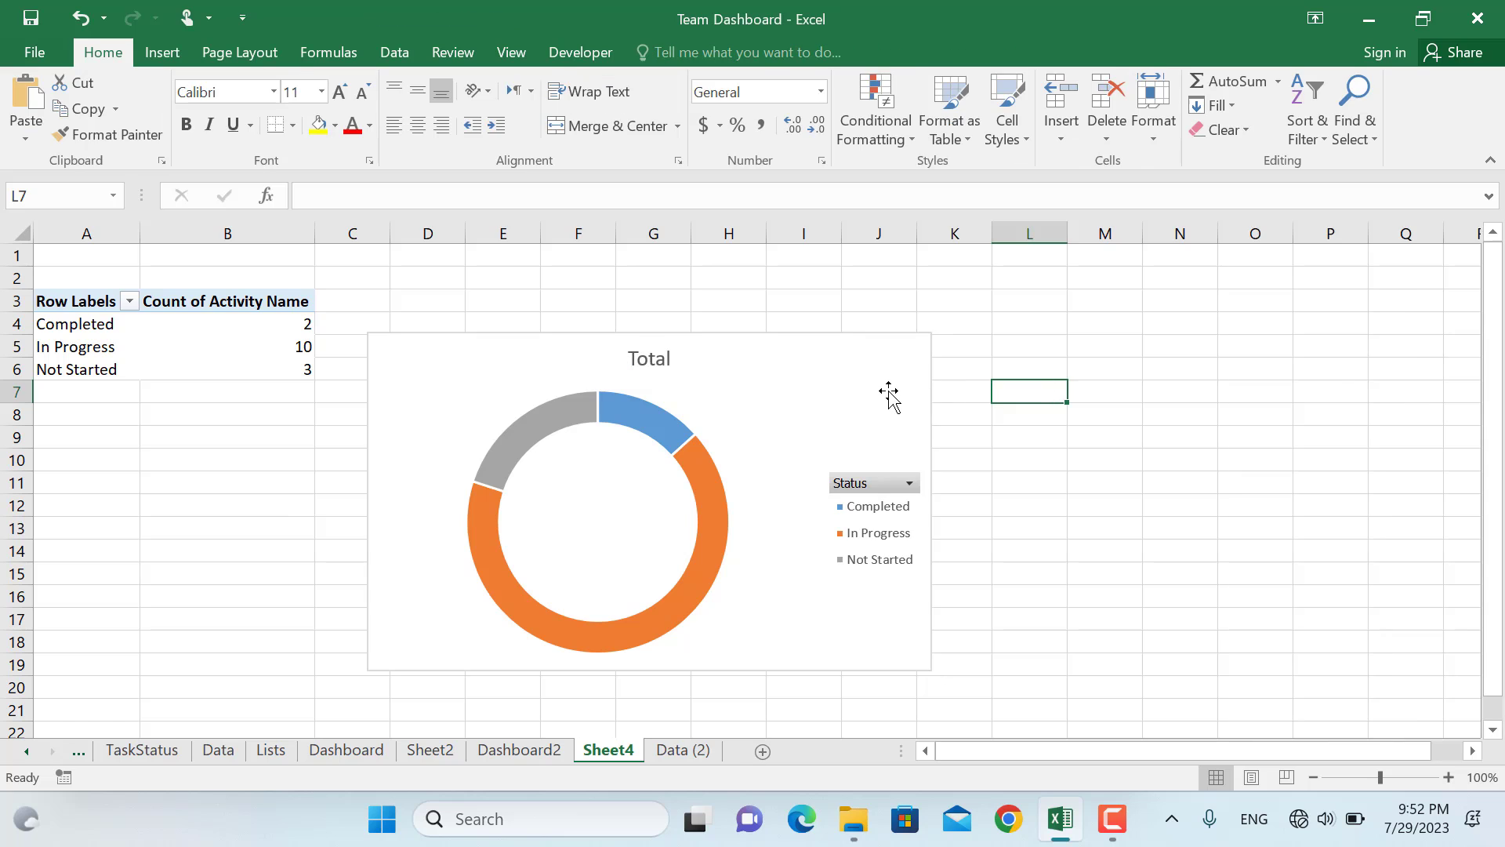
Hide all field buttons on the doughnut chart.
left_click(894, 404)
left_click(889, 477)
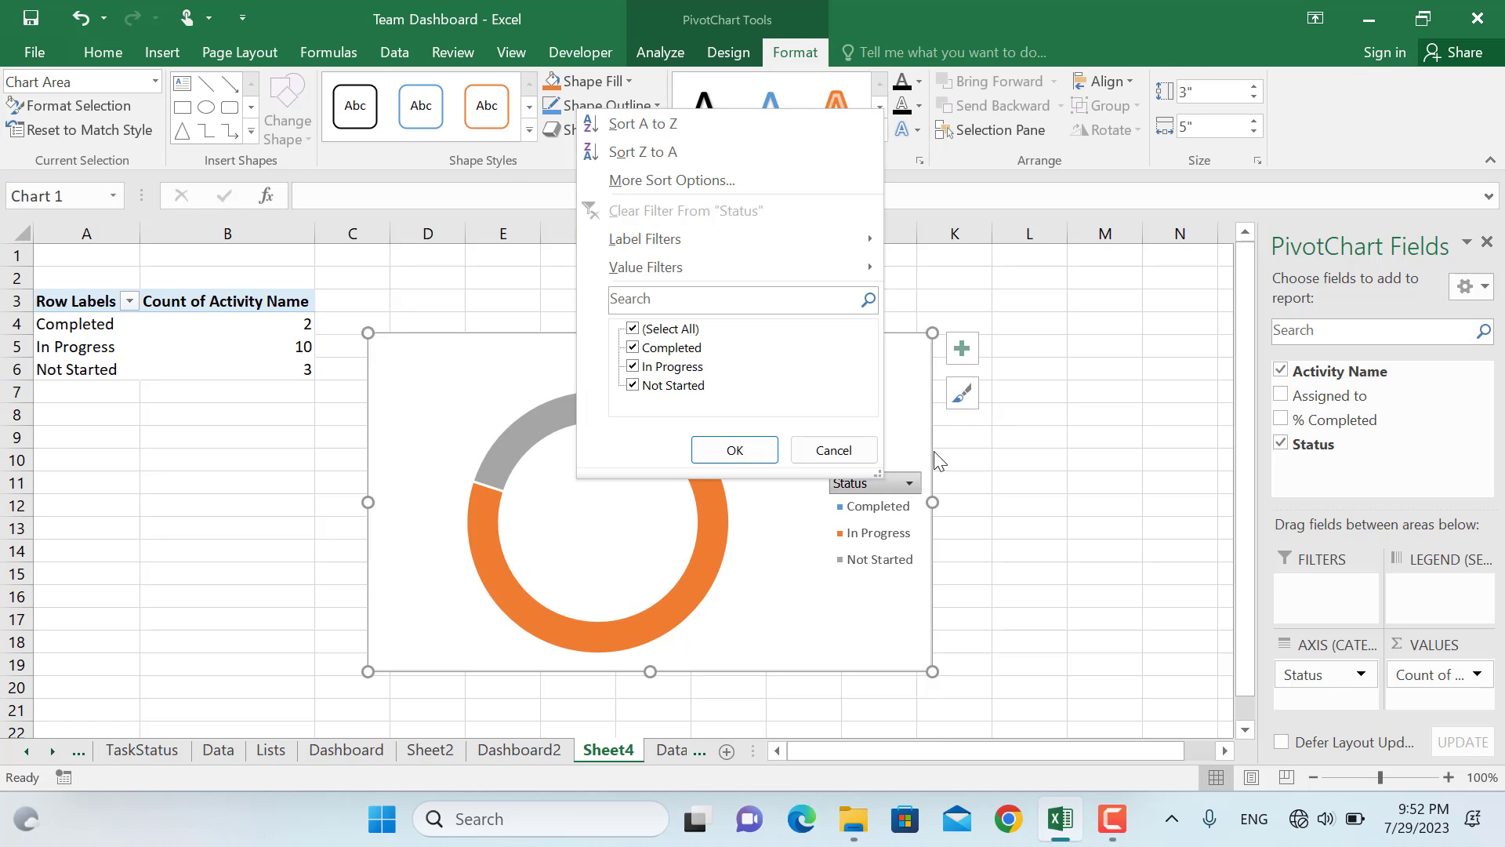
left_click(916, 406)
left_click(660, 52)
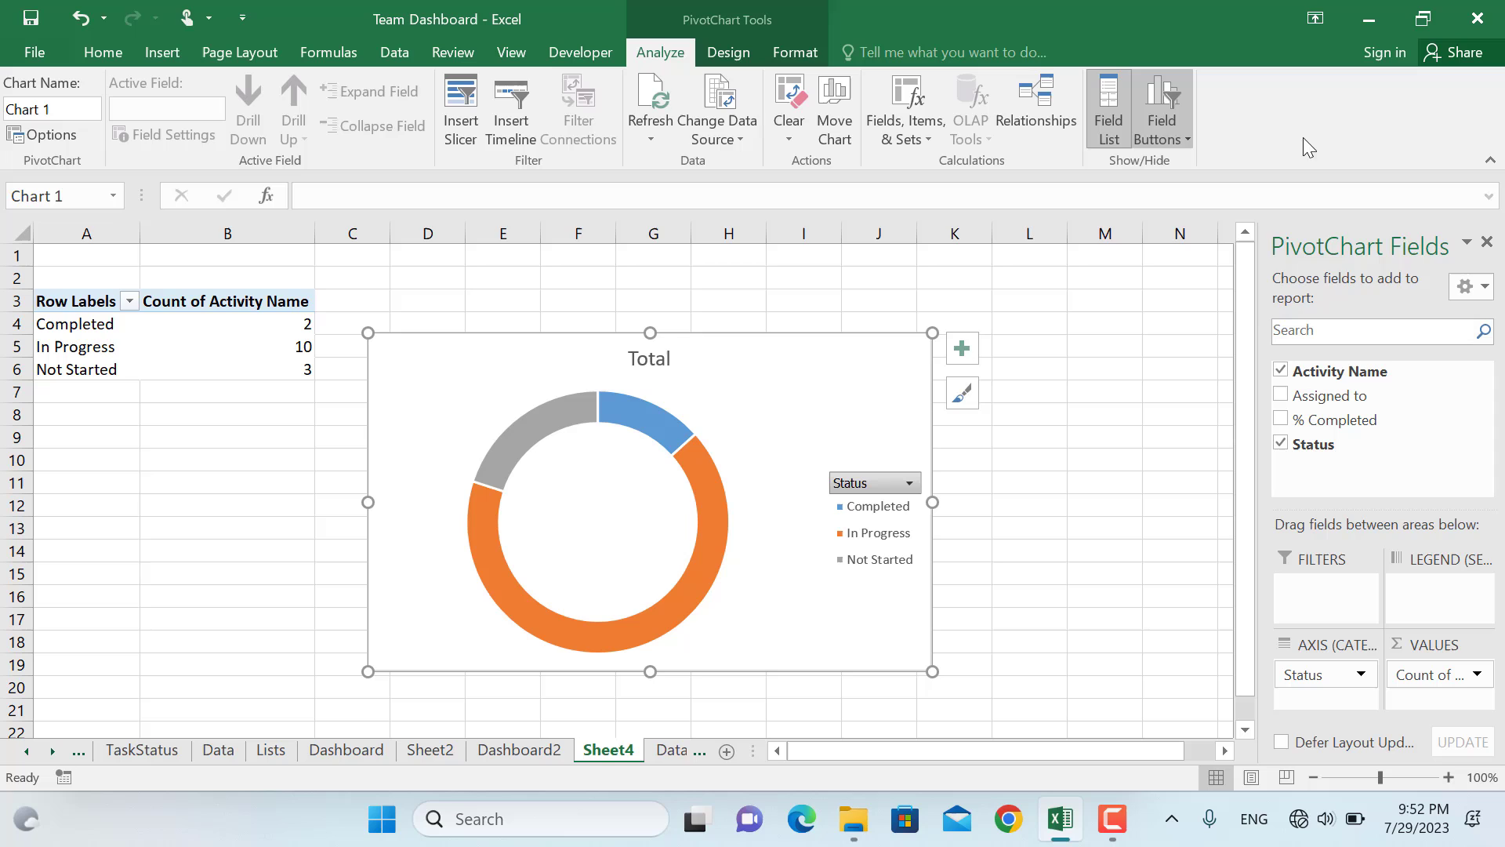
left_click(1176, 135)
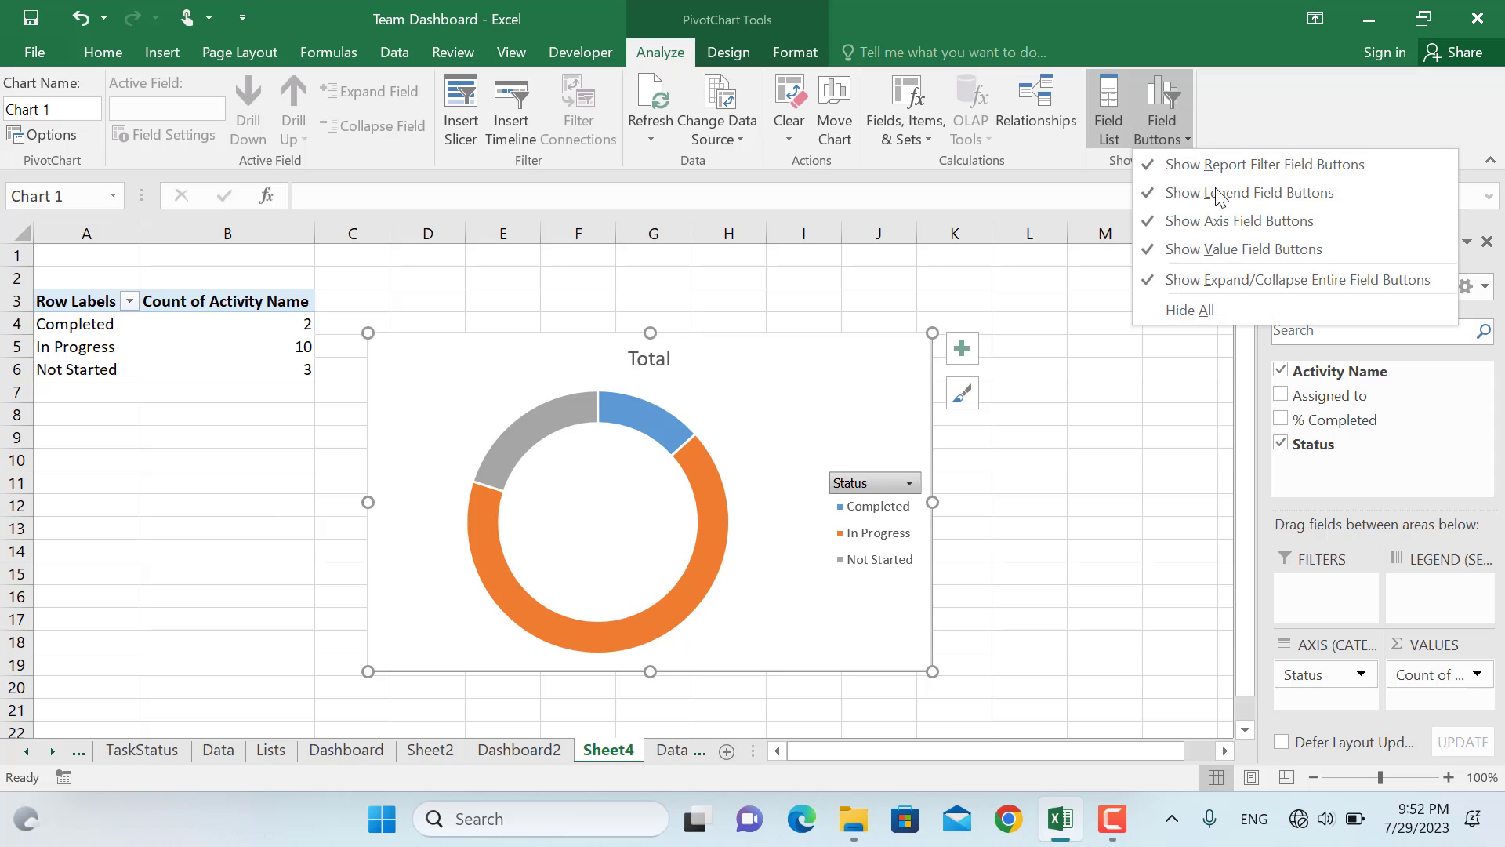
left_click(1214, 311)
Make the doughnut chart narrower from its right edge.
left_click(644, 357)
double_click(643, 357)
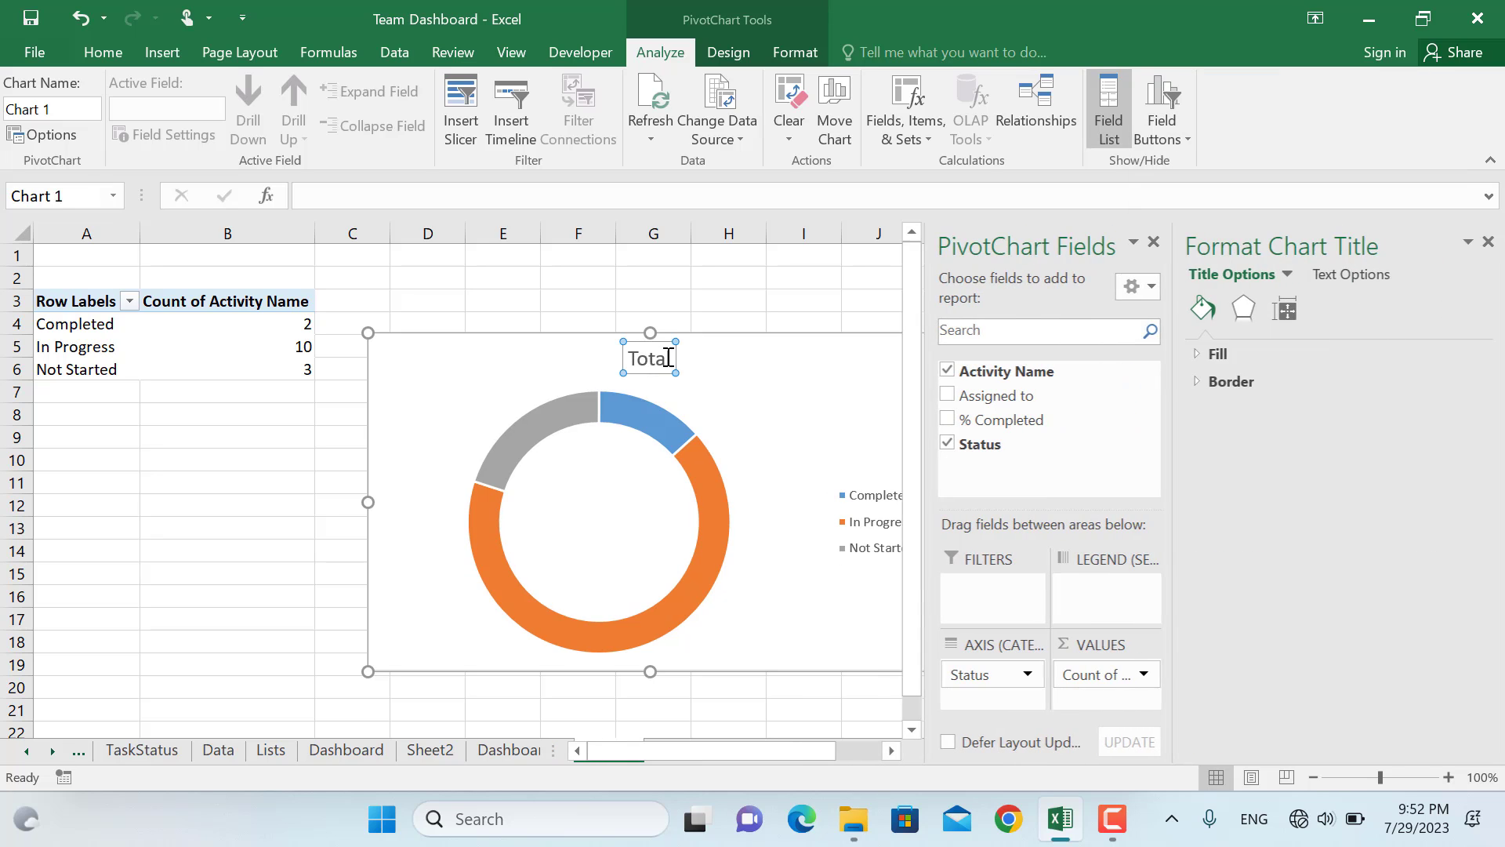
left_click(1488, 243)
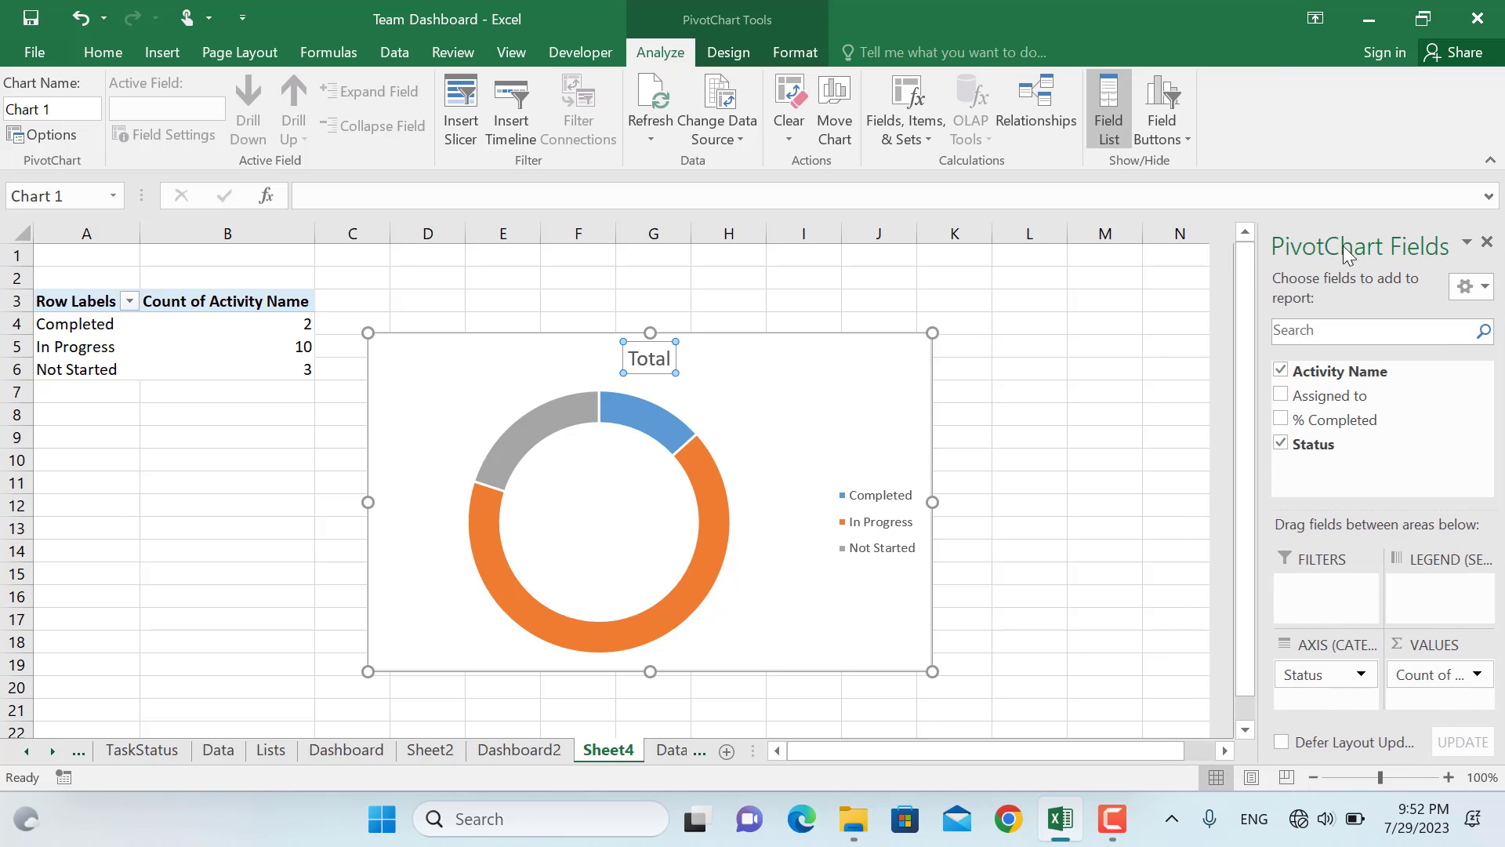
left_click_drag(938, 503, 845, 503)
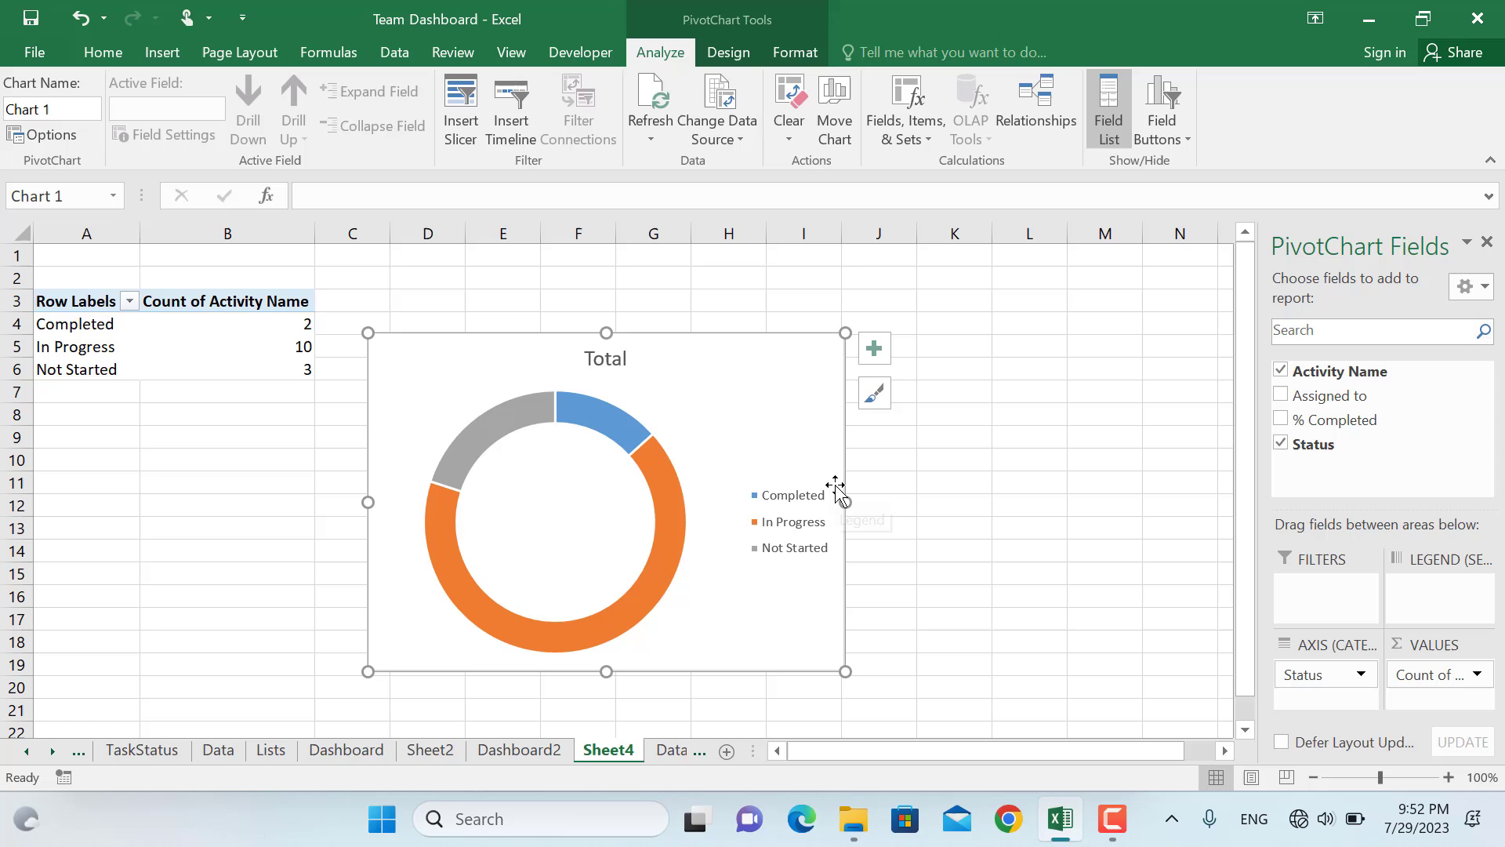
scroll(668, 749, "down", 1)
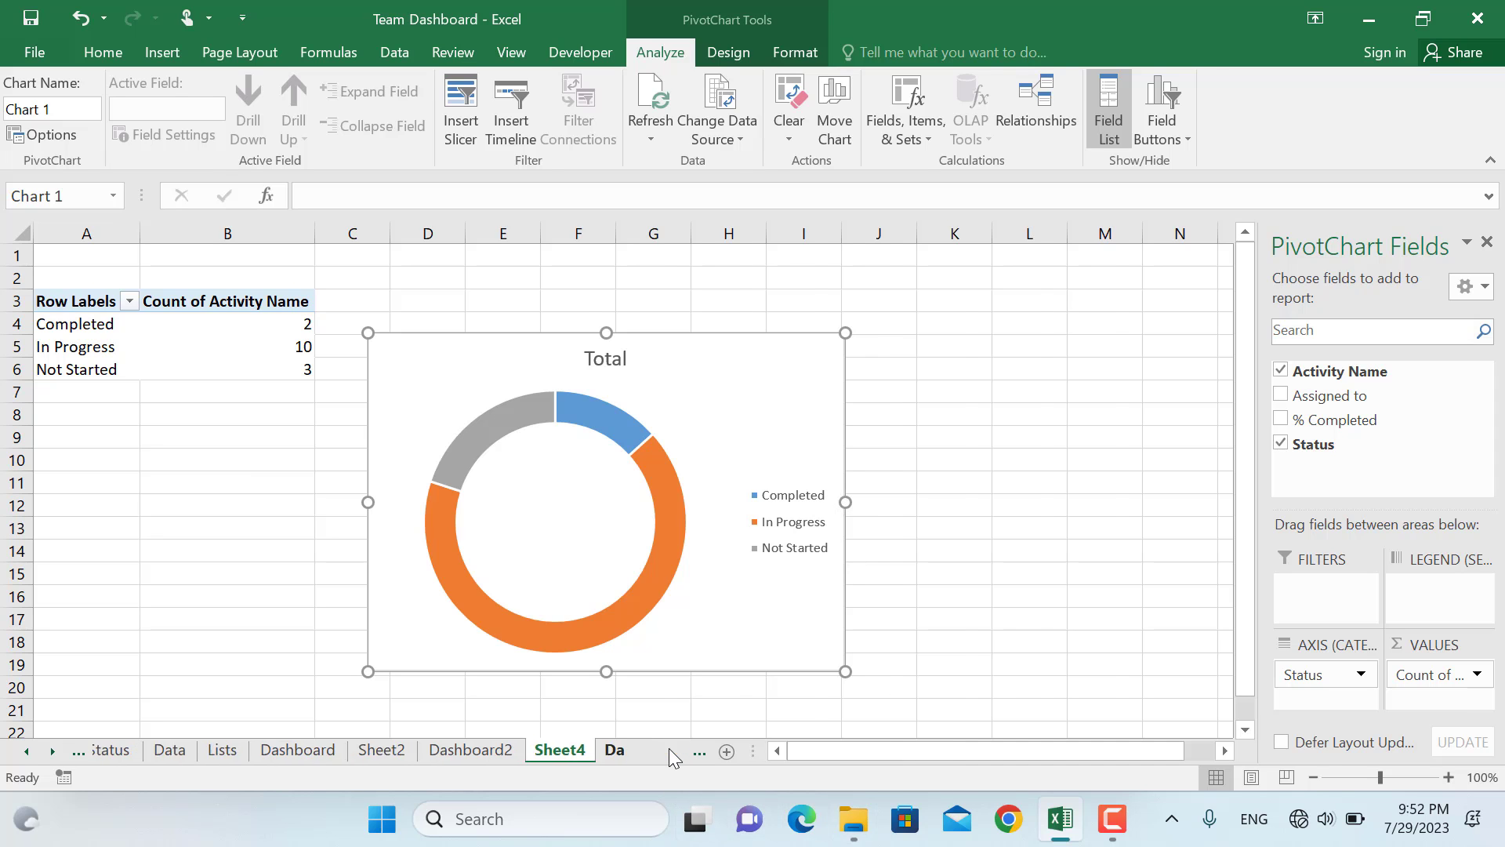
Paste the doughnut chart at L13 on Dashboard2 and move it beside the bar chart.
left_click(670, 748)
left_click(444, 750)
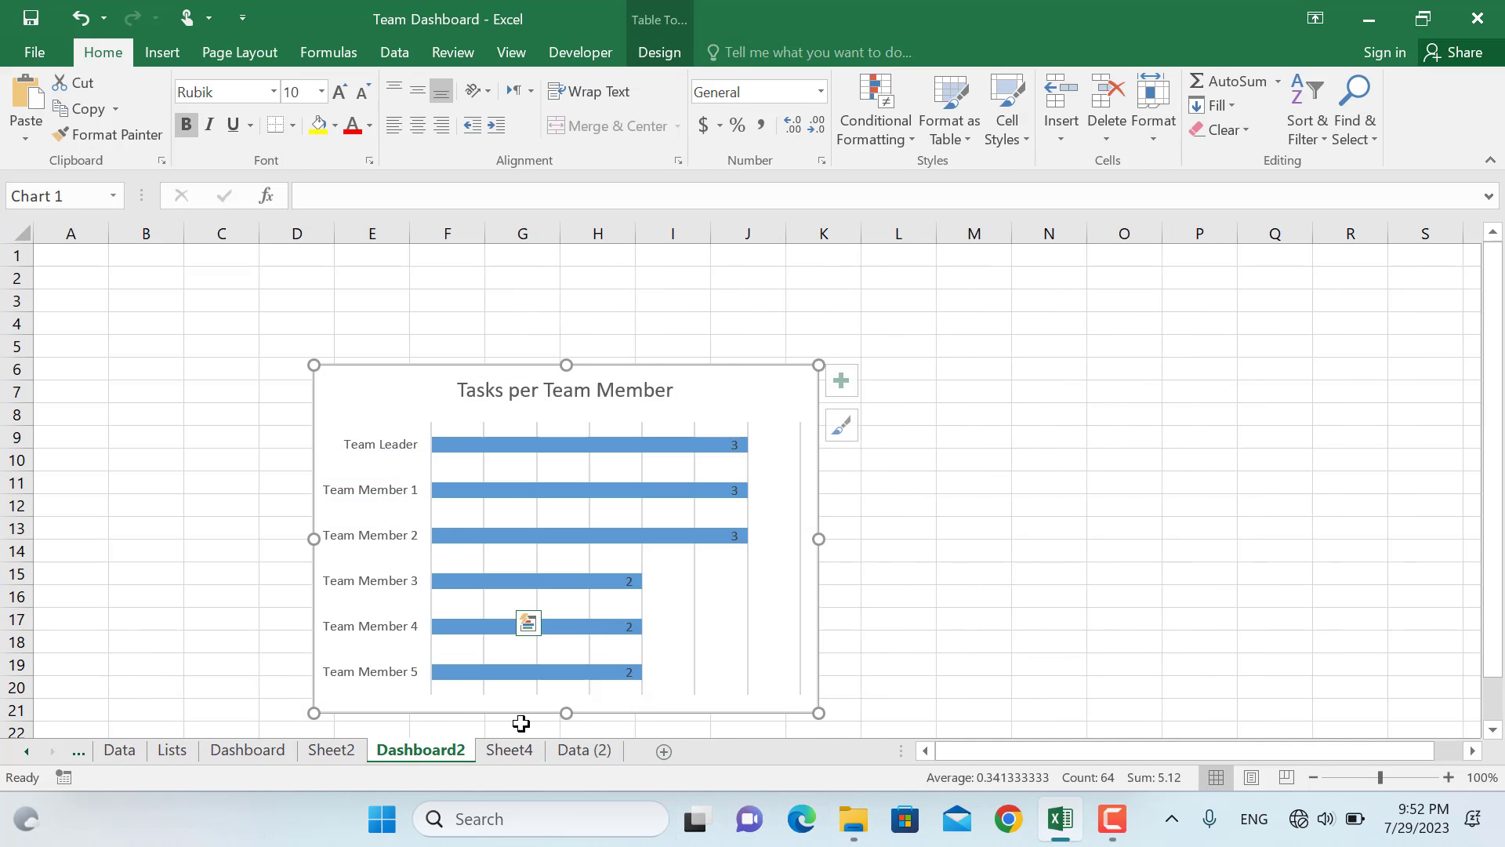
left_click(886, 531)
key("ctrl+v")
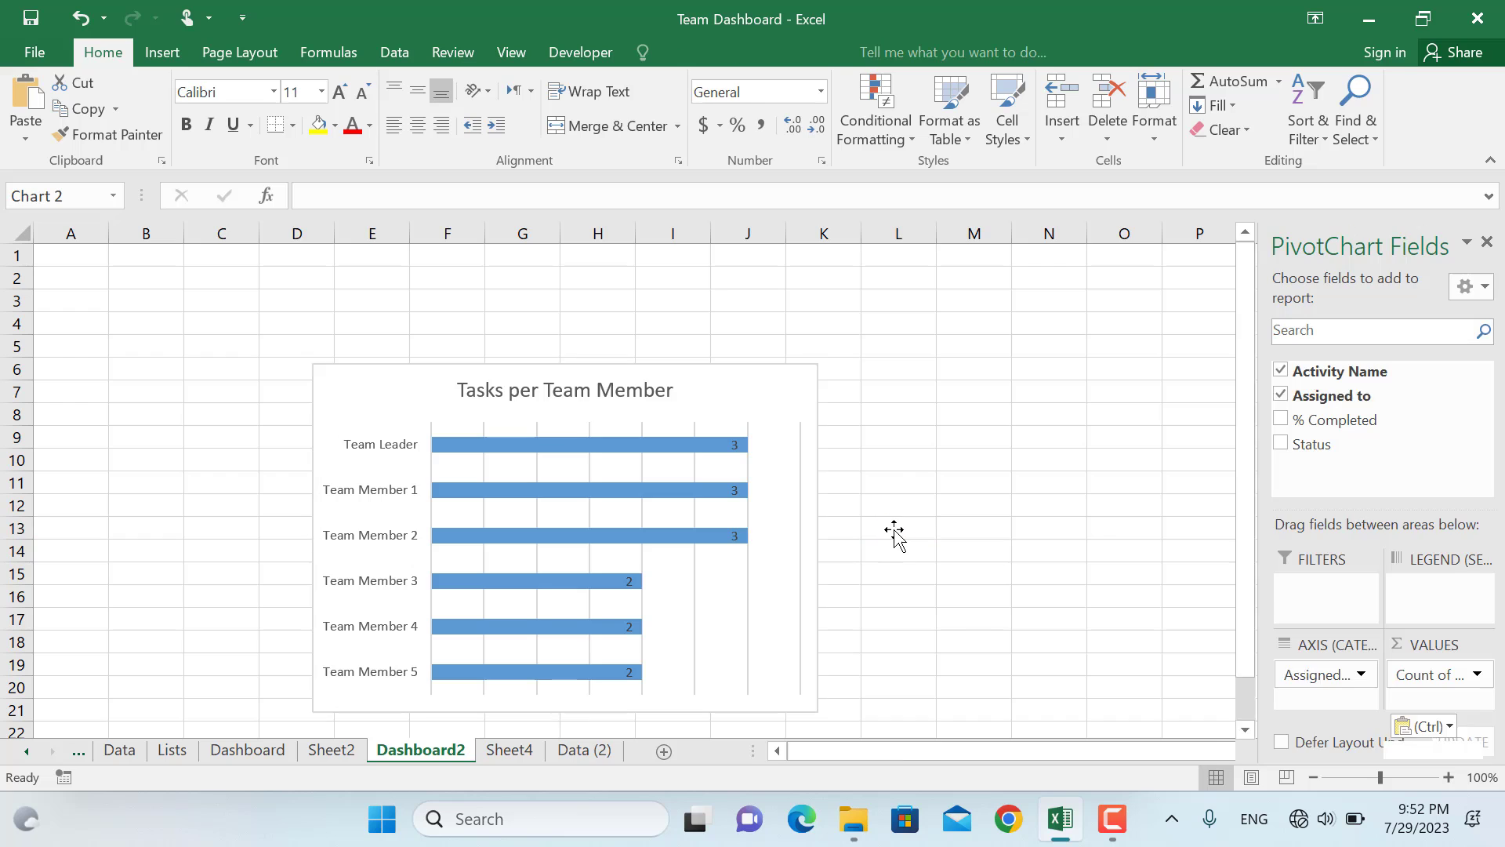
left_click_drag(930, 544, 926, 418)
left_click(1487, 243)
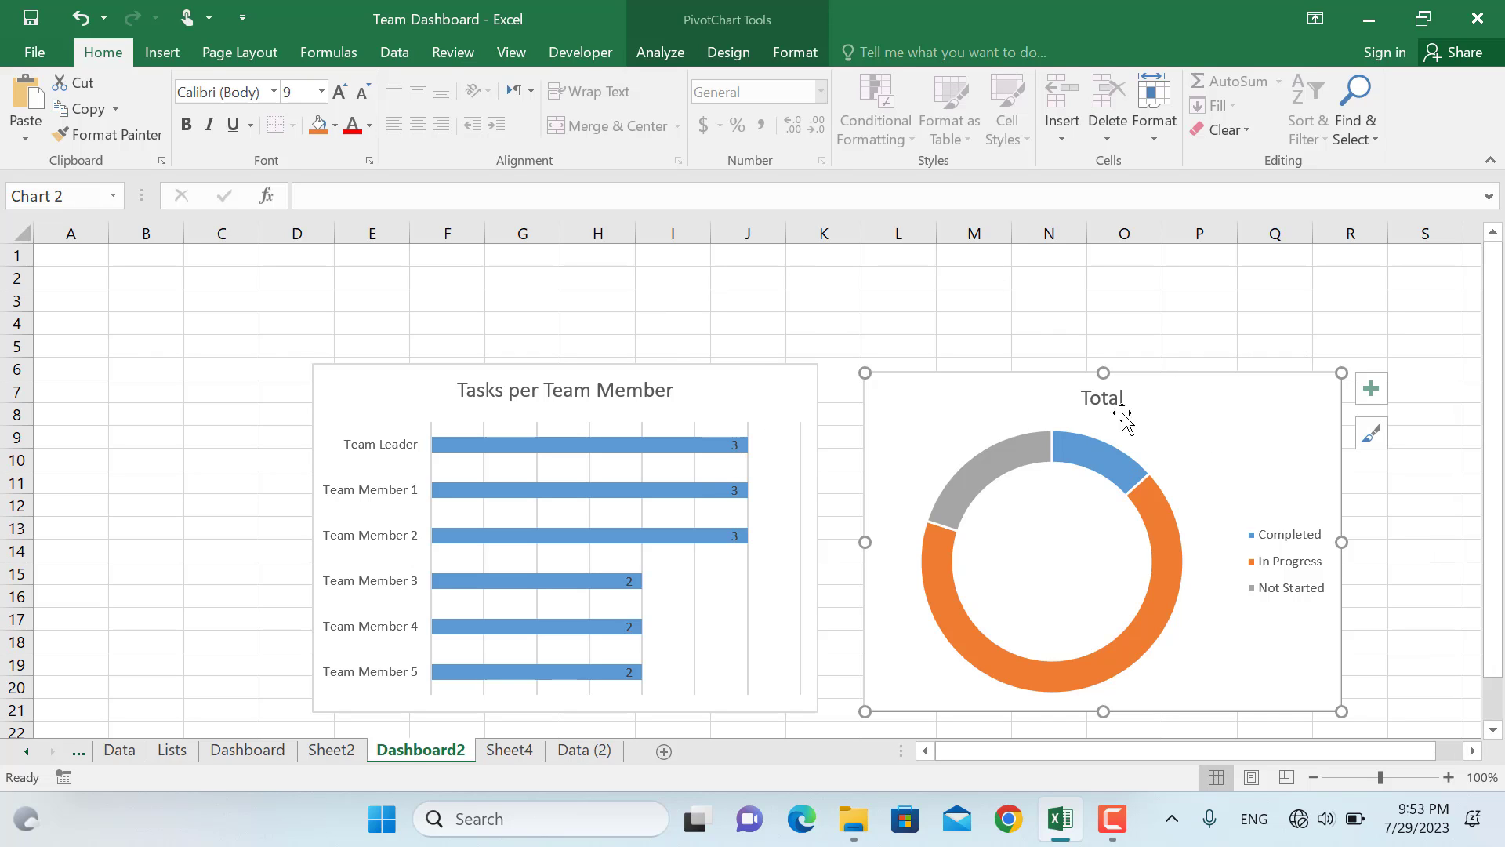
left_click(782, 390)
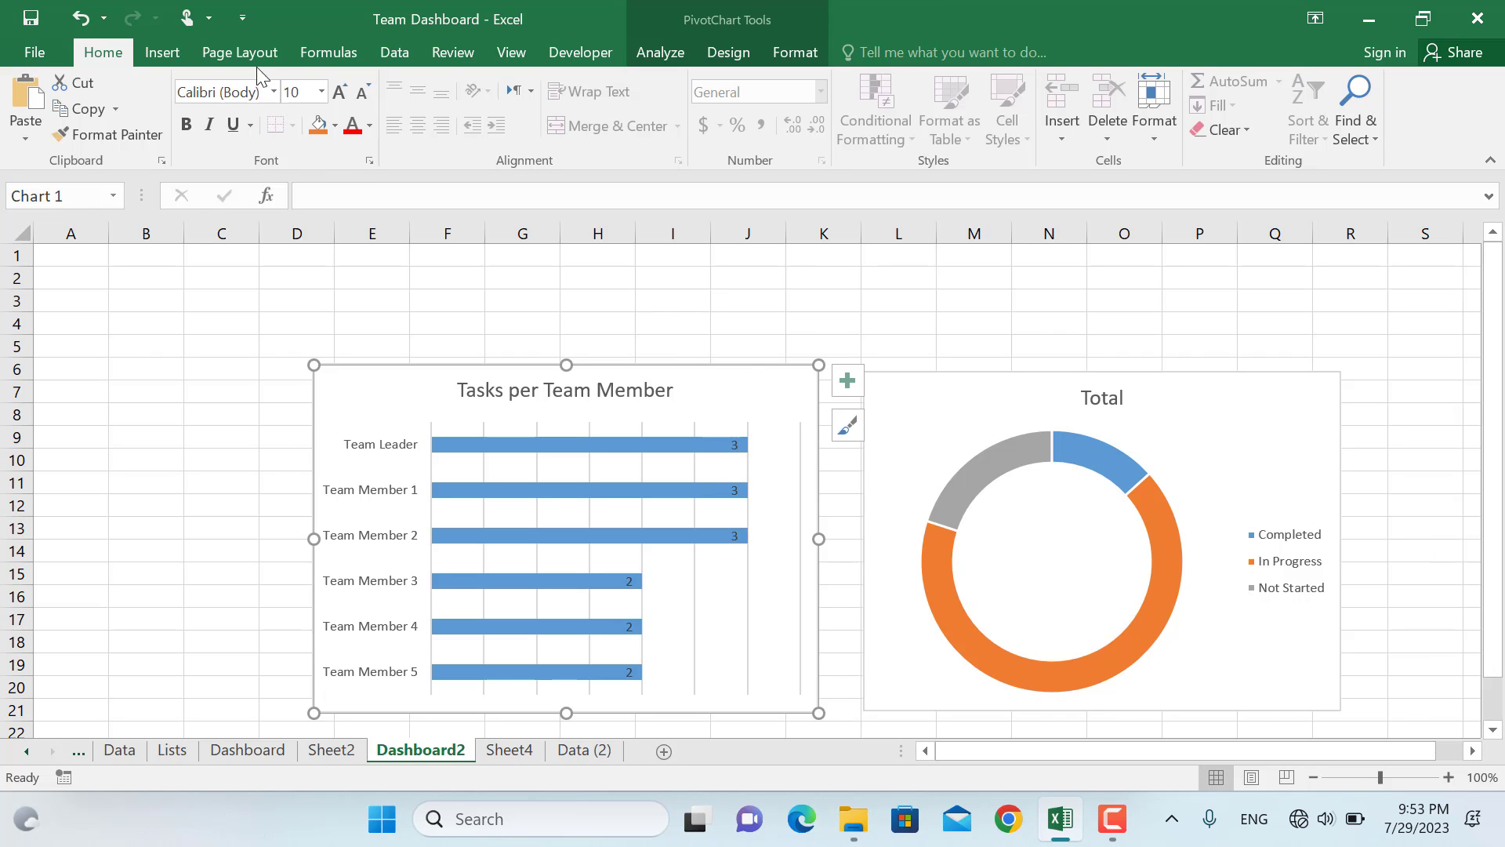
left_click(754, 16)
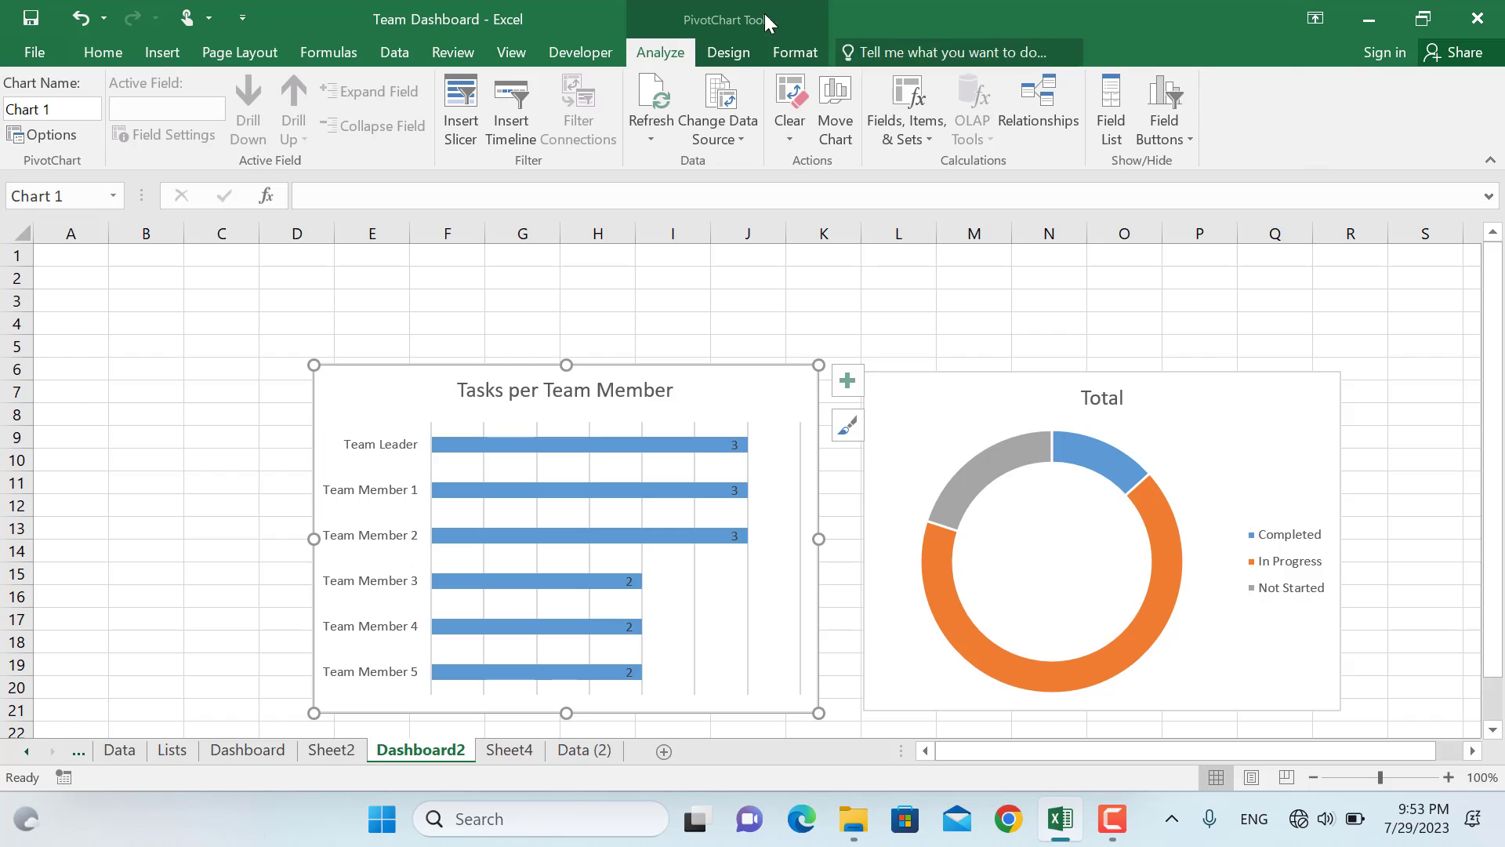
Insert Assigned to and Status slicers and place the Assigned to slicer over columns A–C.
left_click(463, 113)
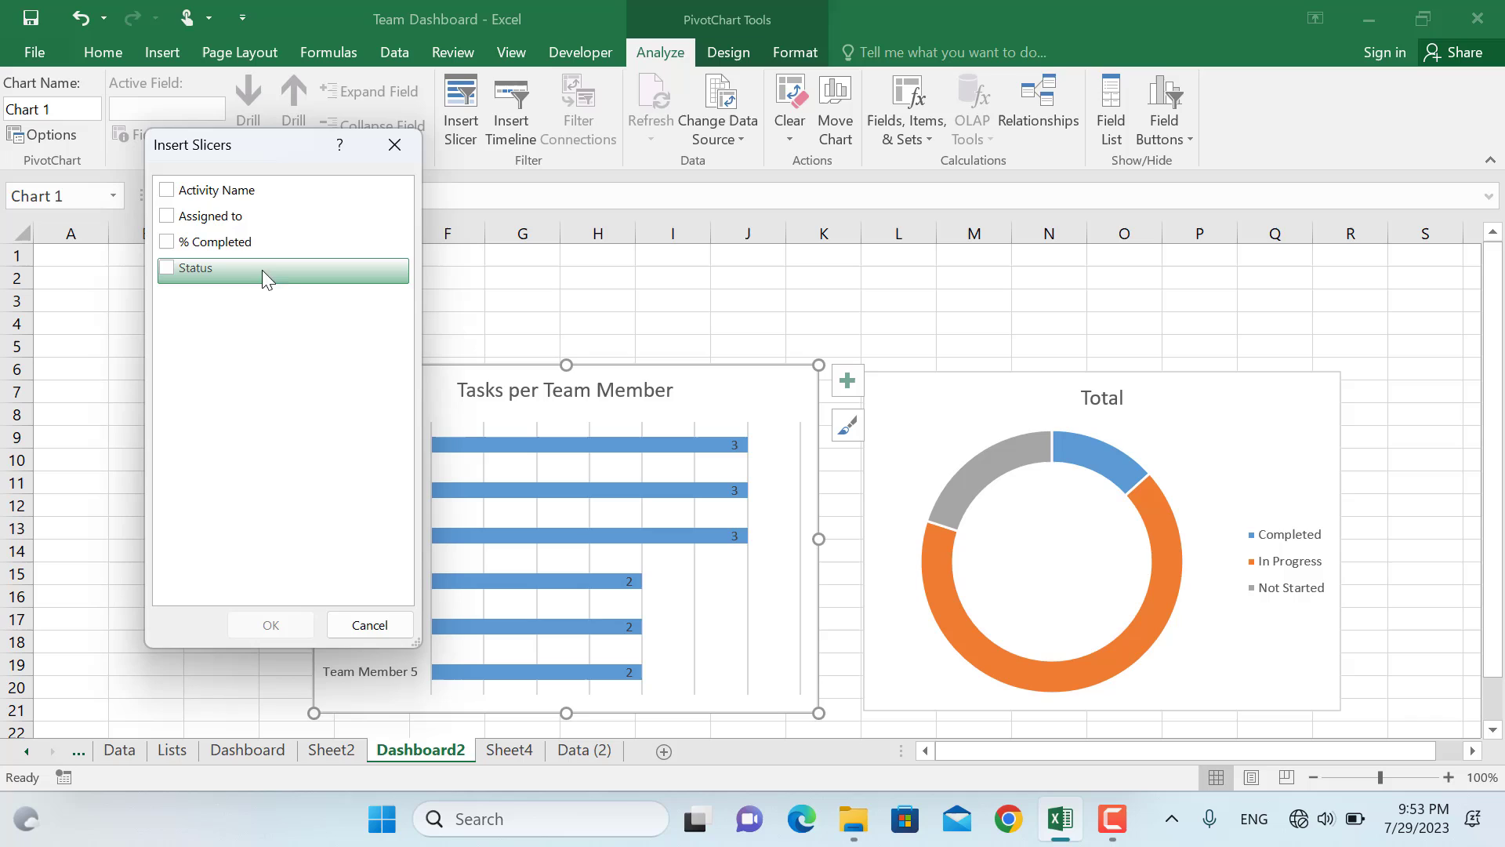
left_click(168, 217)
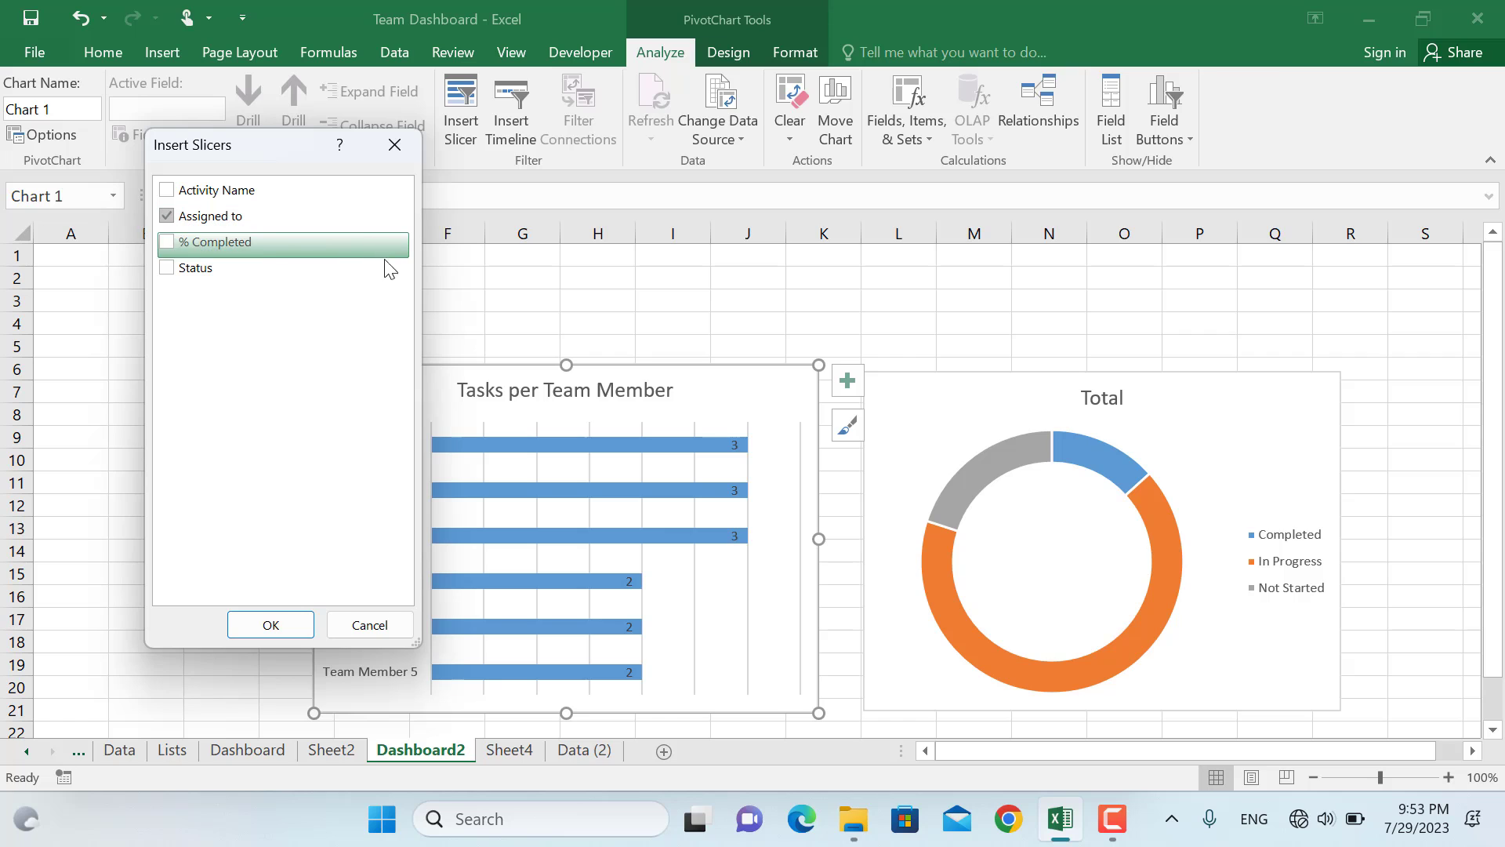
left_click(168, 269)
left_click(271, 625)
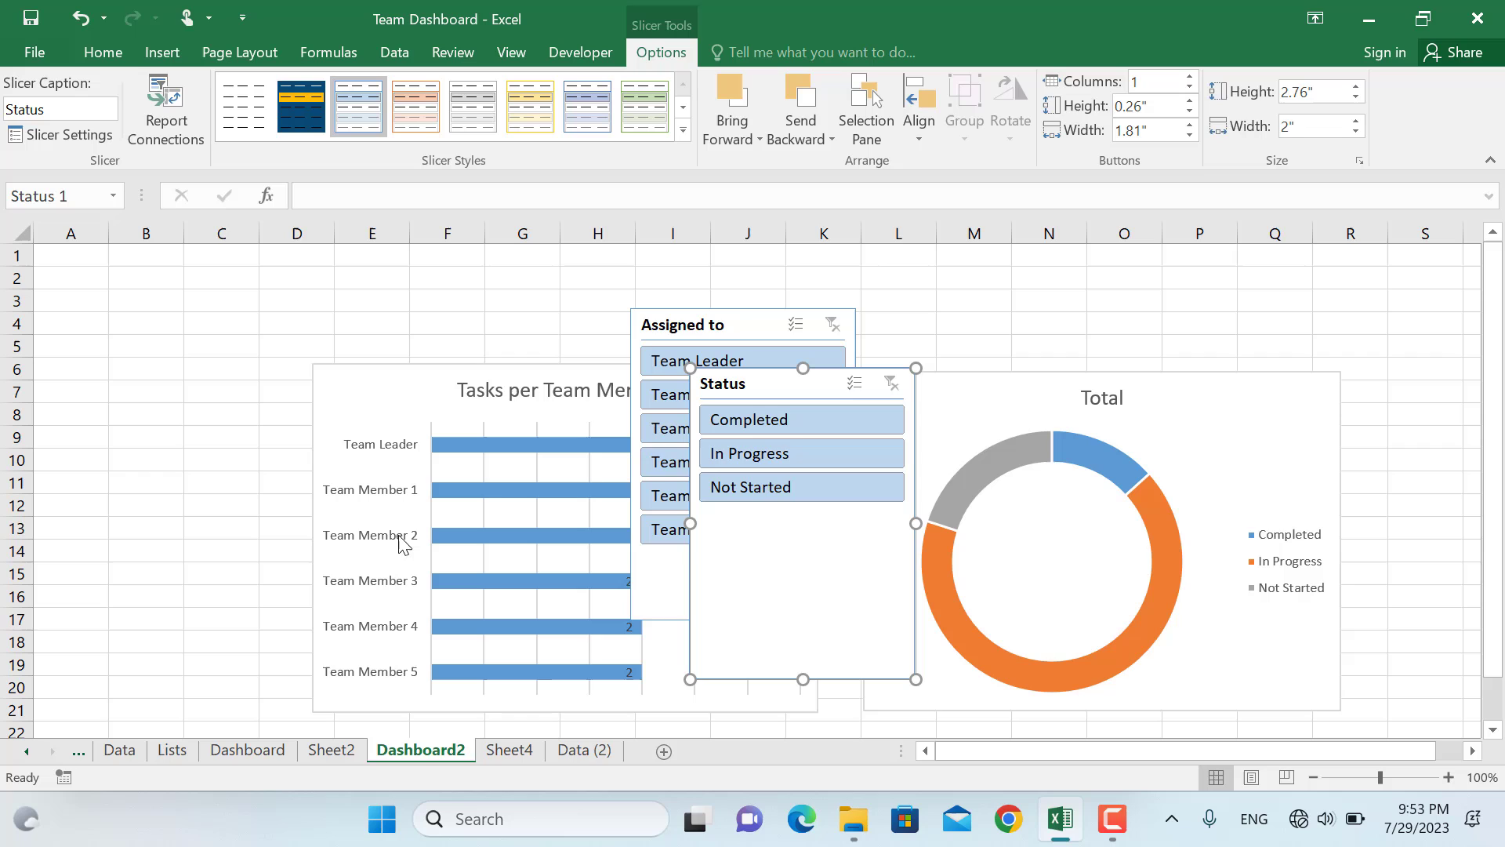
left_click_drag(762, 323, 130, 272)
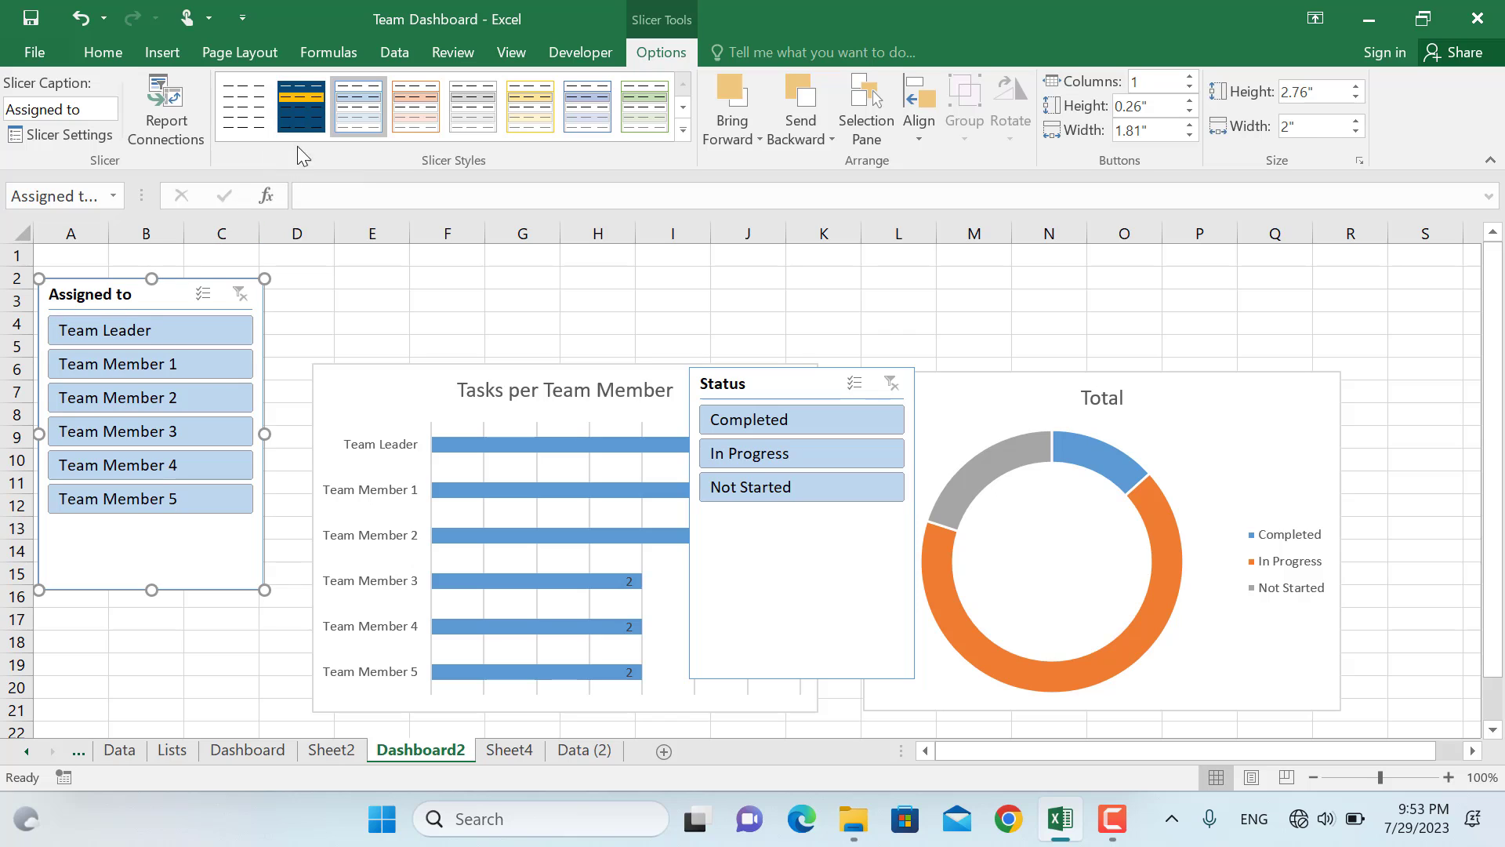
Give both slicers the dark blue style, shorten them, and stack Status below Assigned to.
left_click(309, 105)
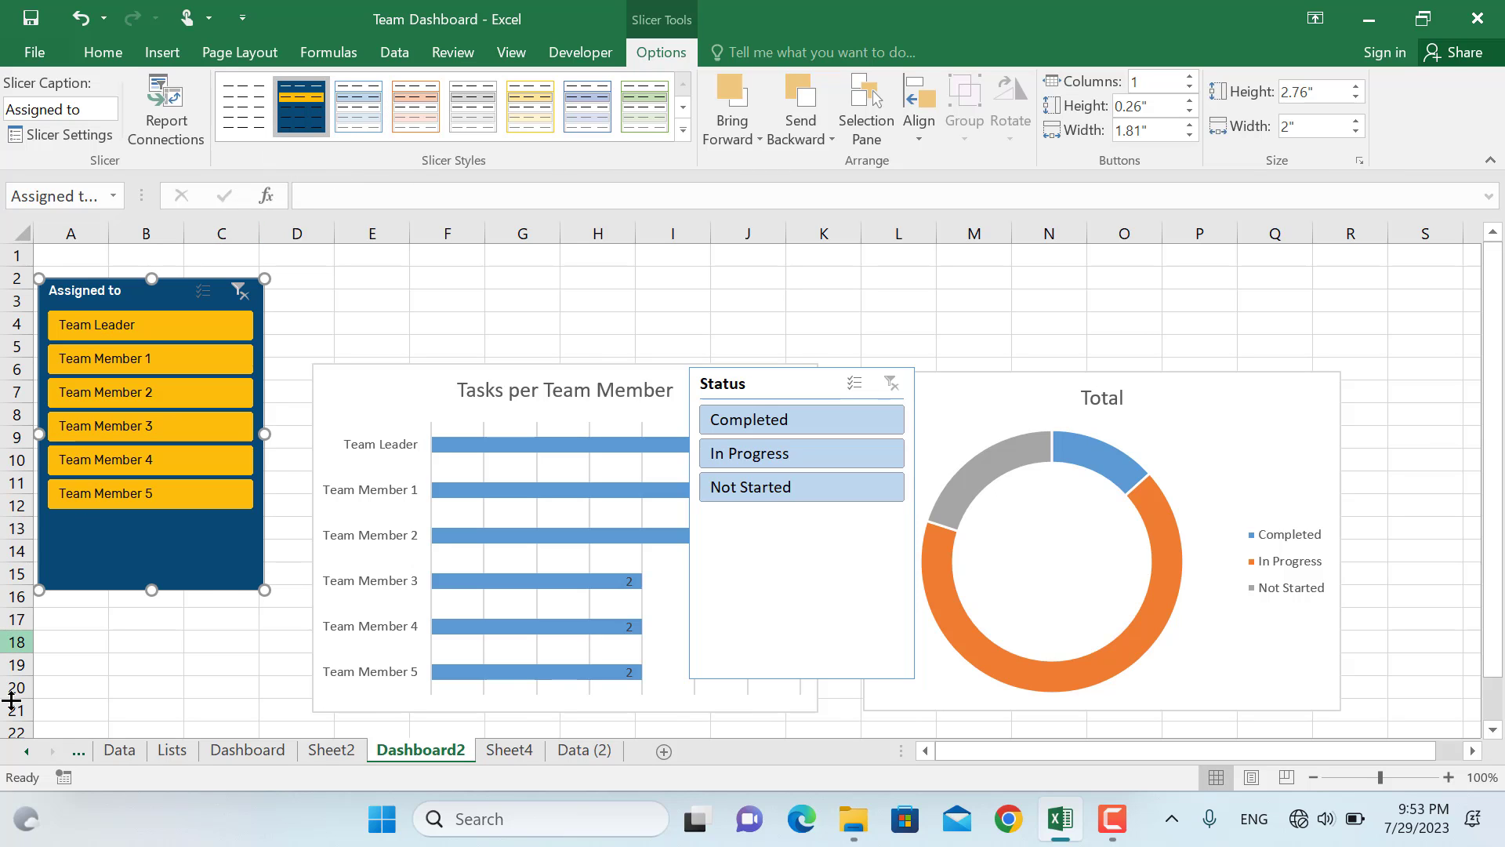
left_click_drag(152, 589, 157, 521)
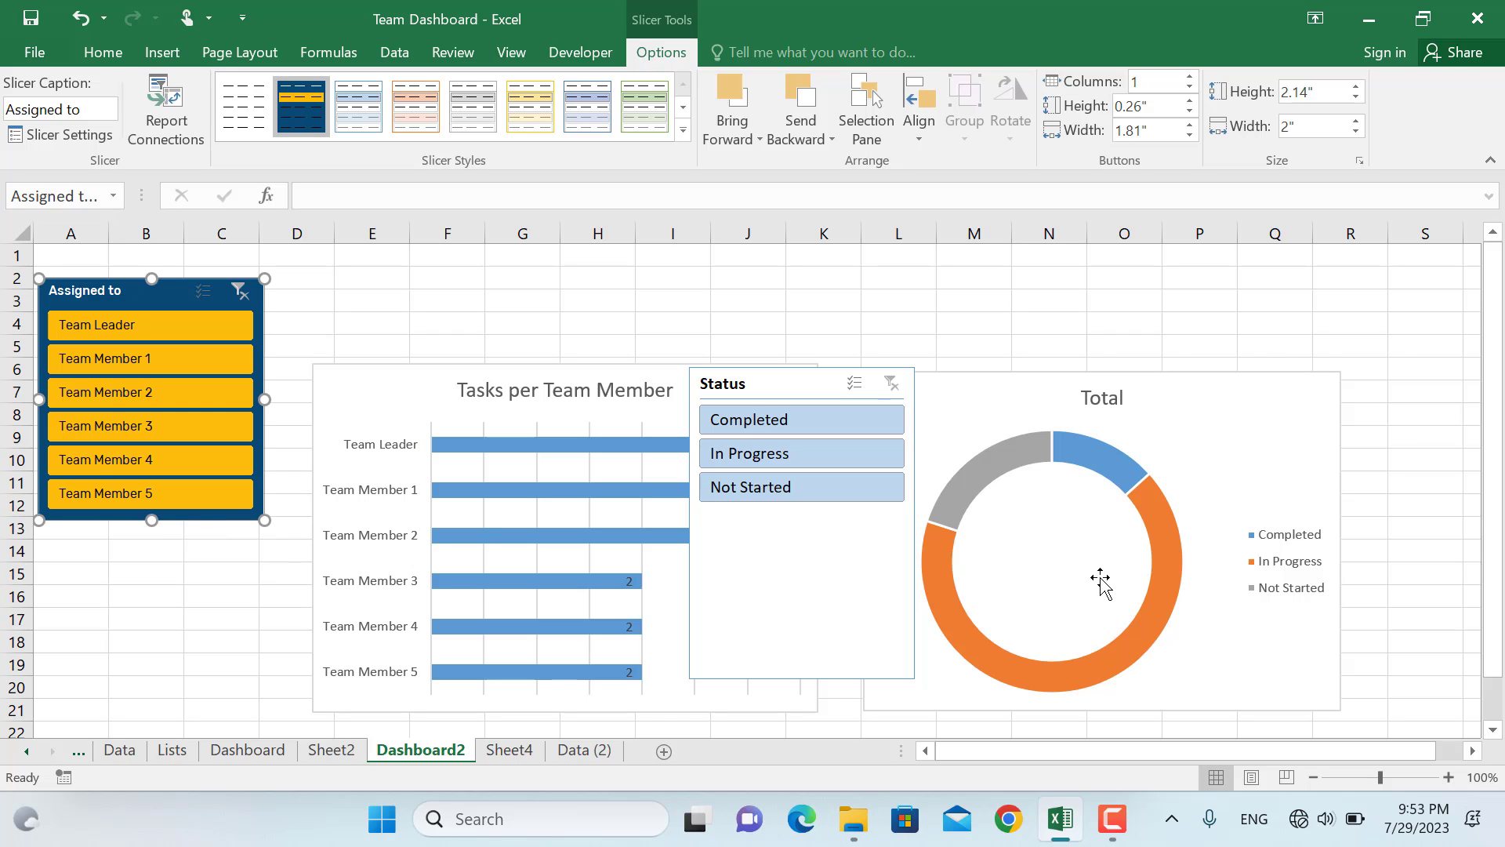
left_click(824, 601)
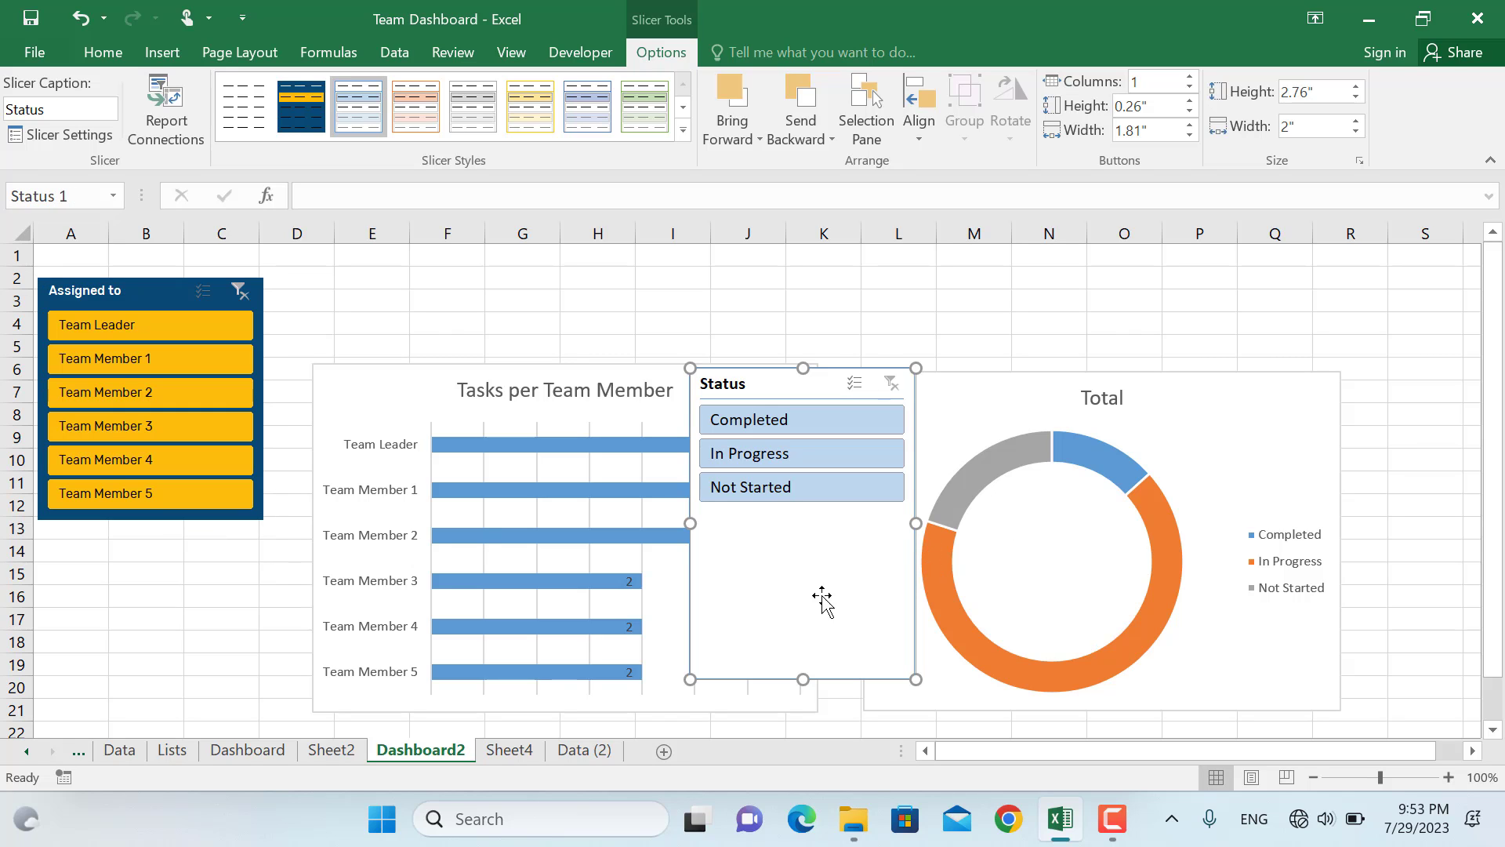
left_click(317, 105)
left_click_drag(800, 679, 834, 519)
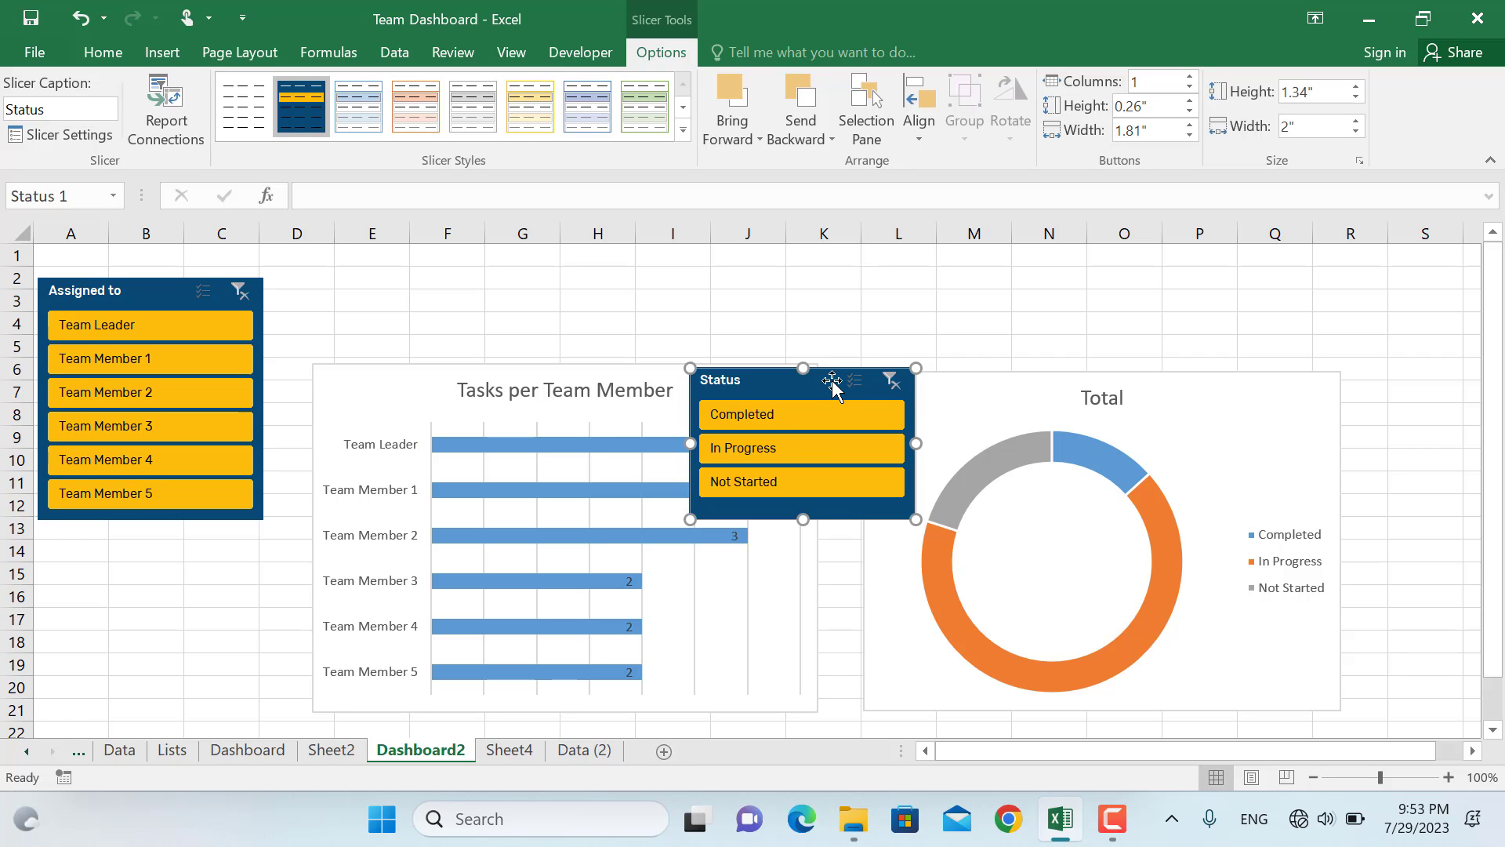
left_click_drag(834, 382, 181, 534)
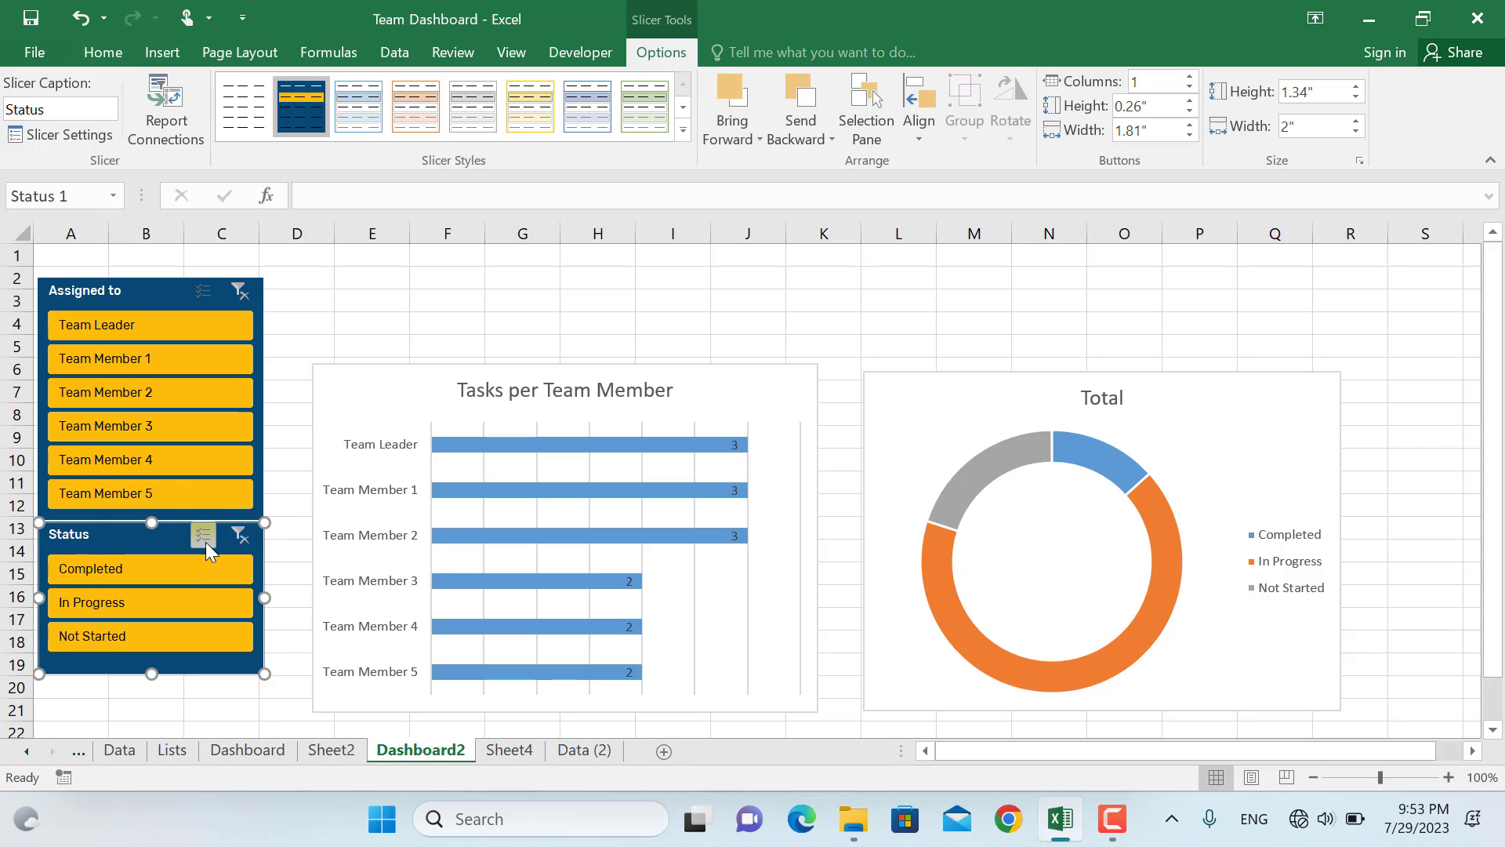
left_click(200, 322)
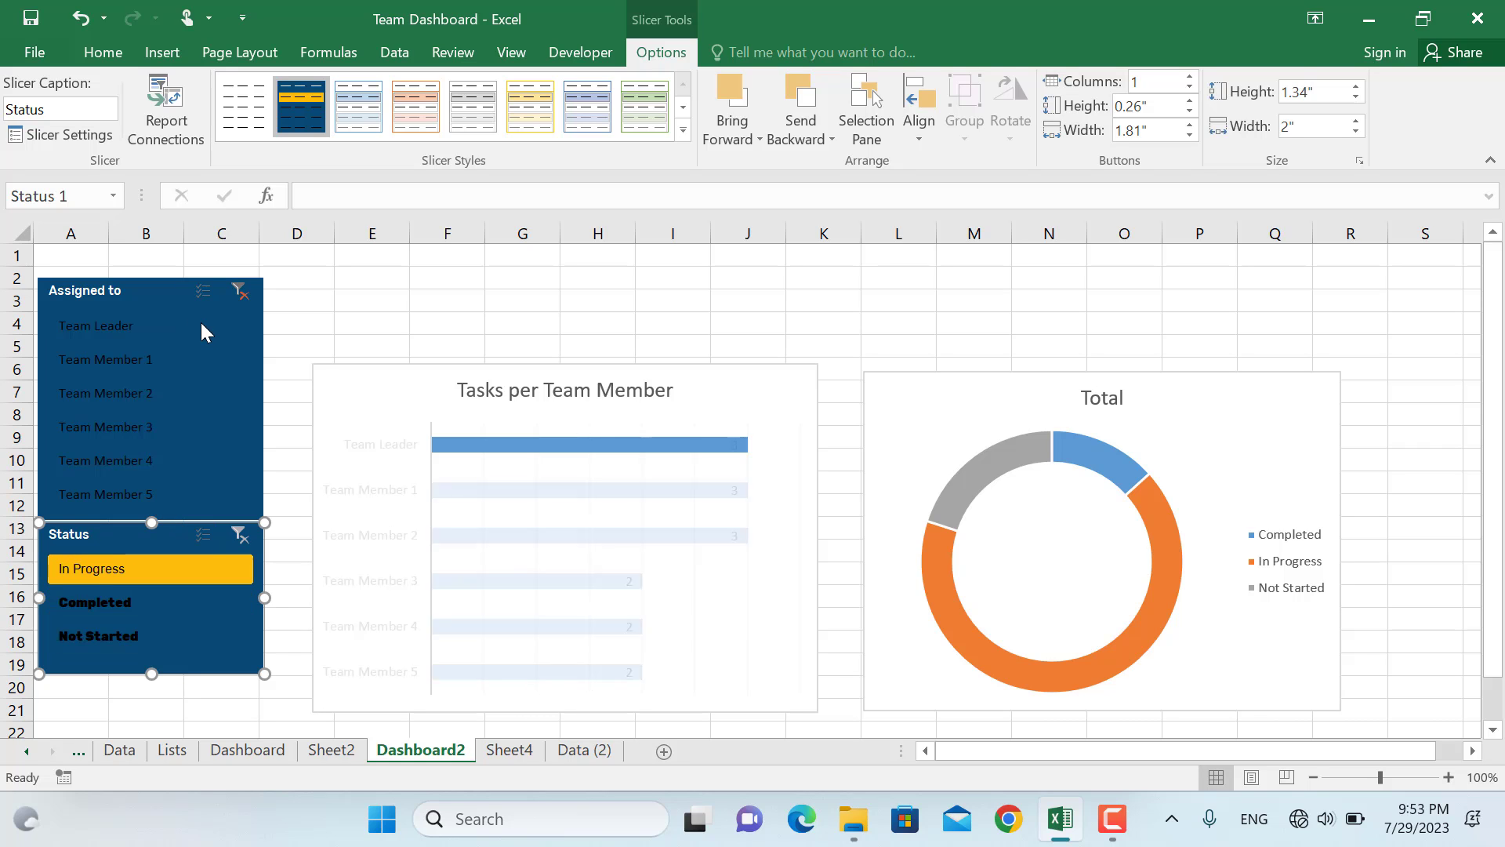
left_click(159, 362)
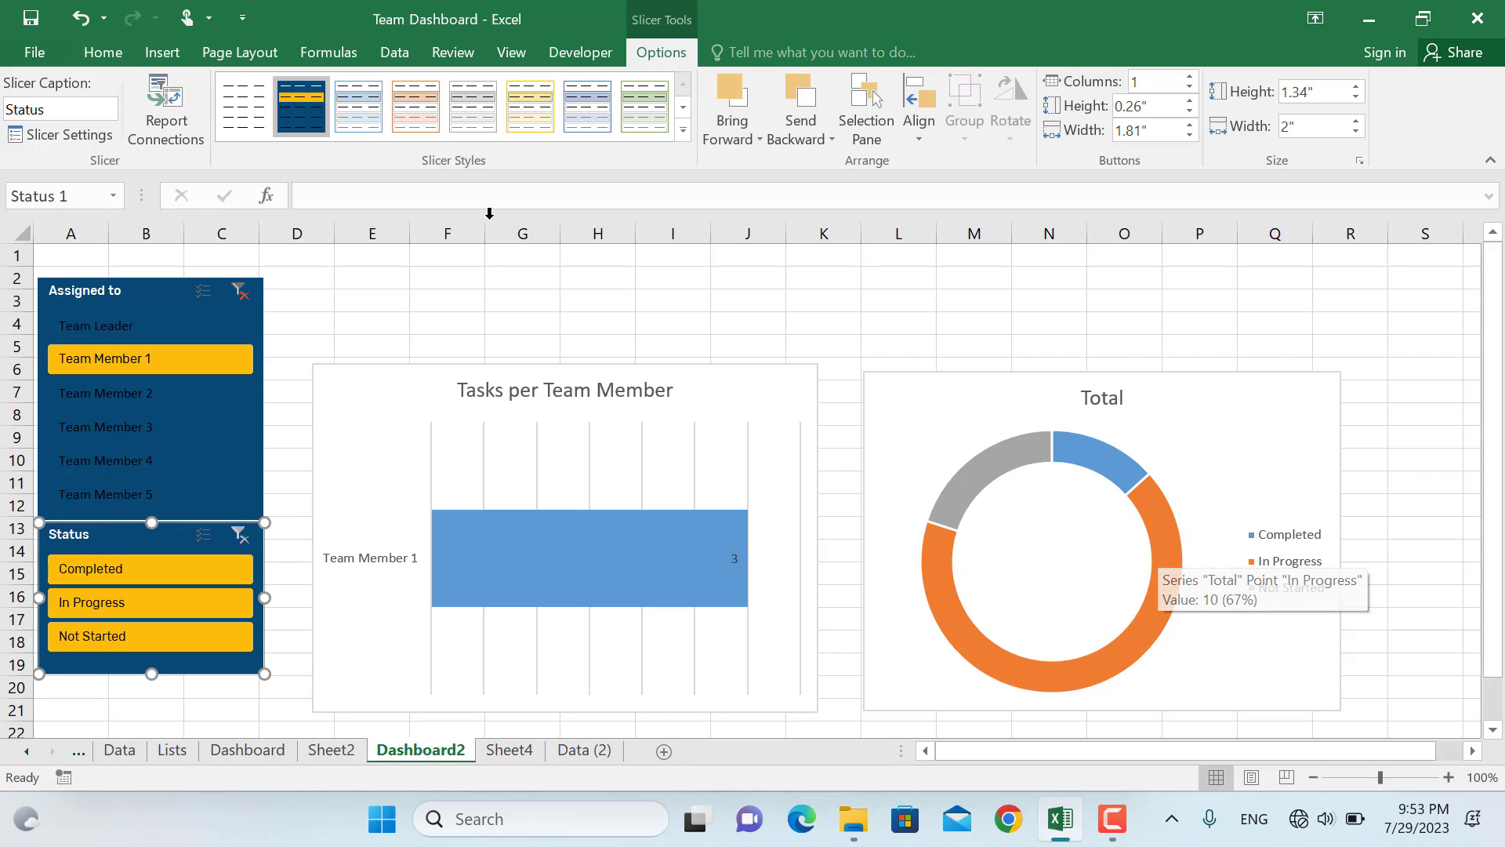
left_click(237, 294)
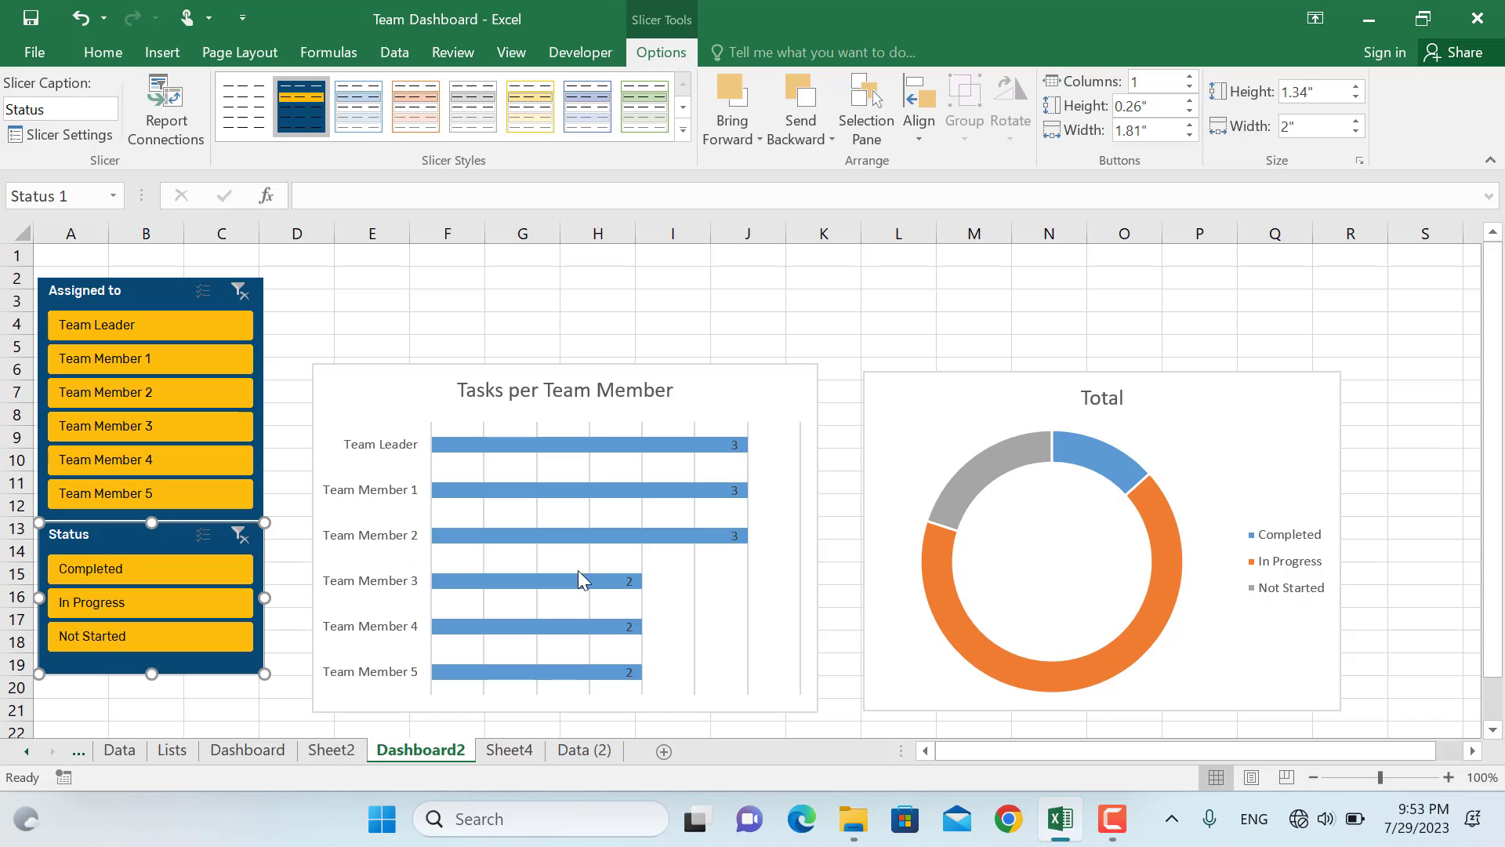
Connect the Status slicer to PivotTable2 in addition to PivotTable1.
left_click(185, 105)
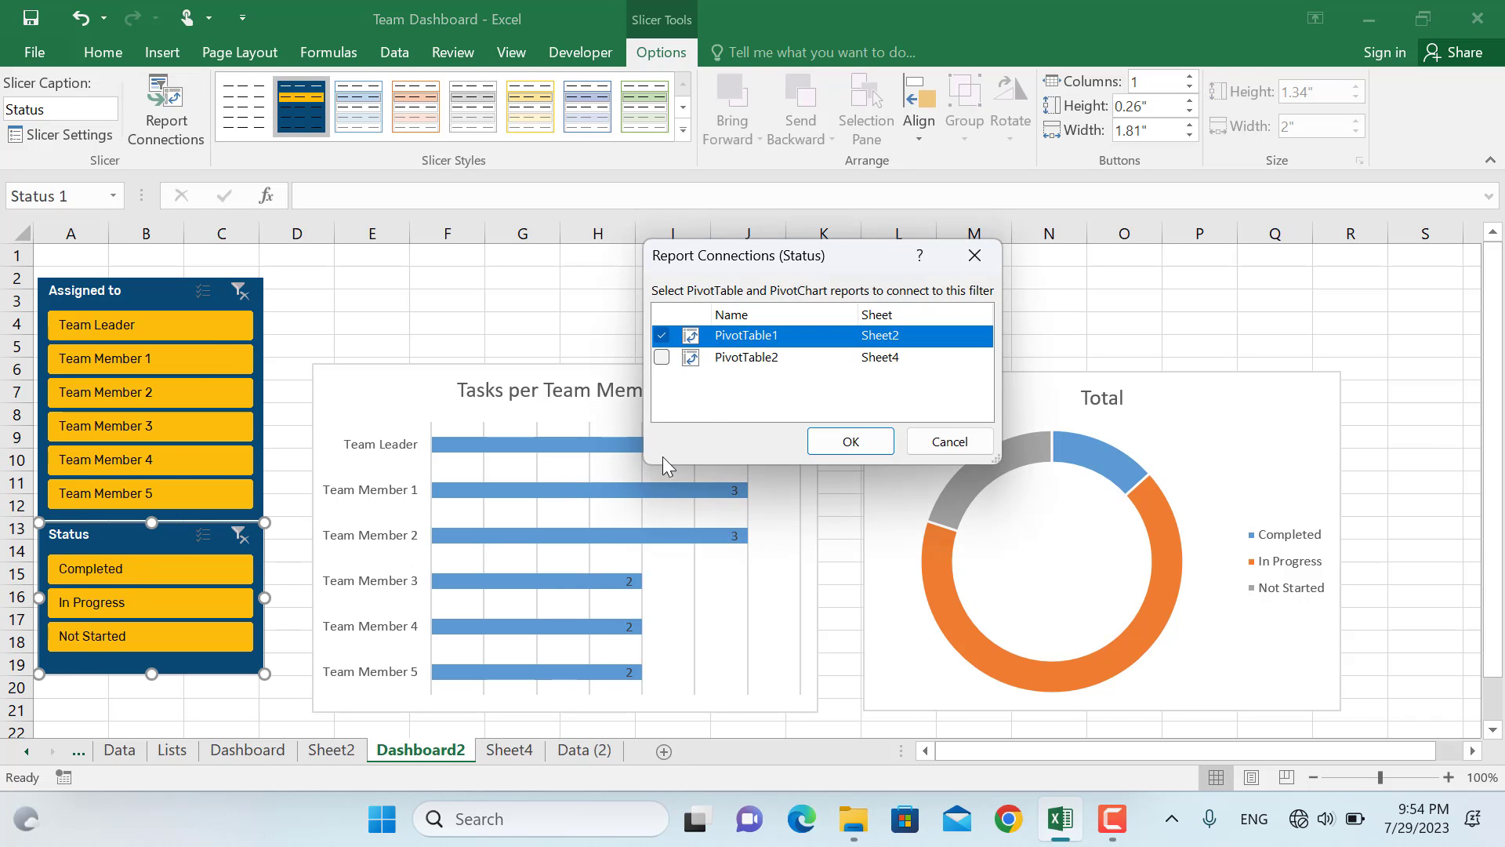
left_click(662, 358)
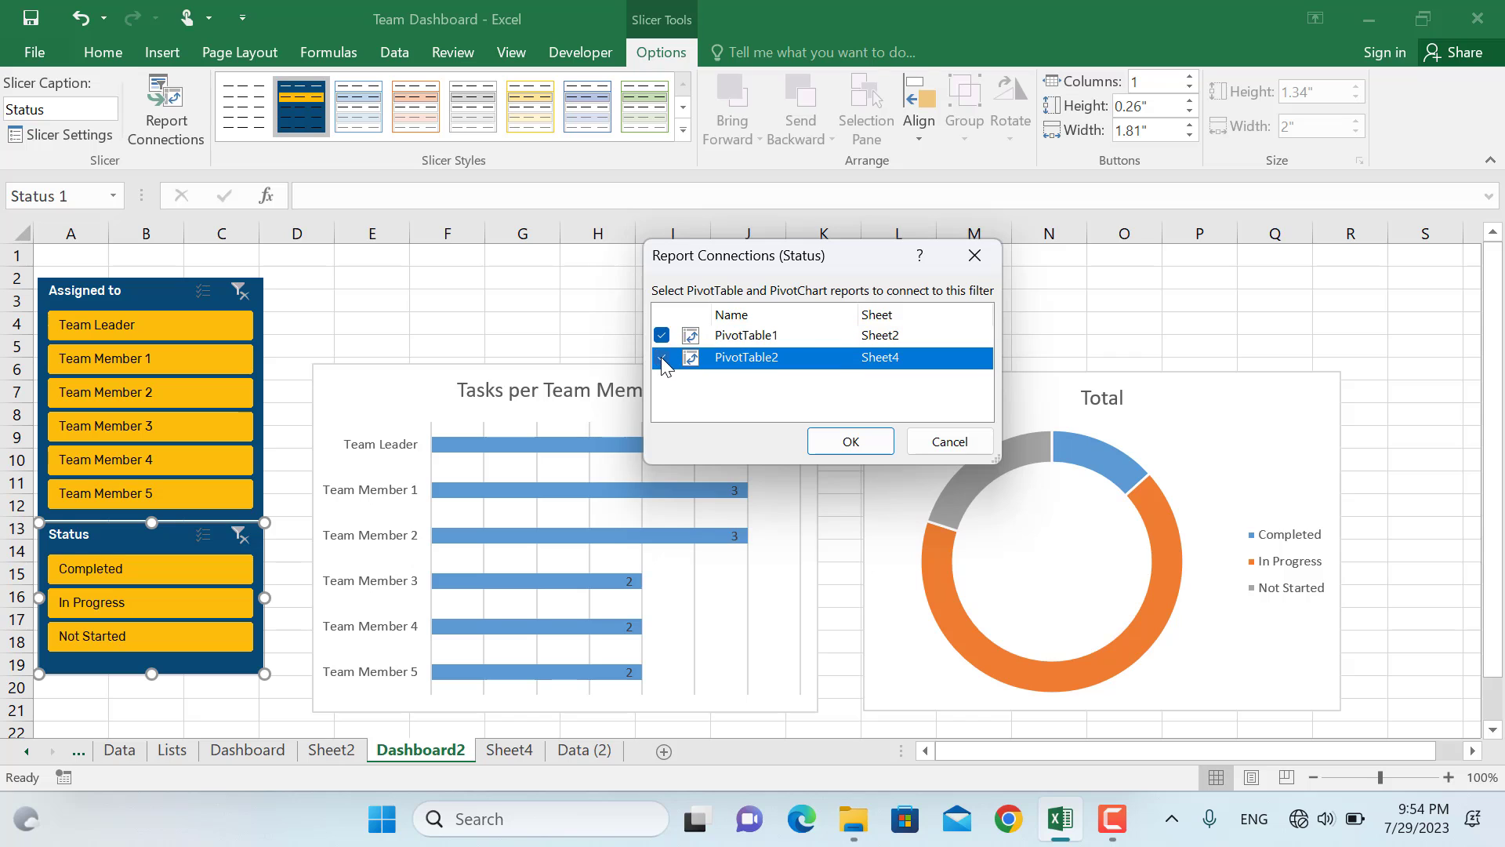
left_click(850, 442)
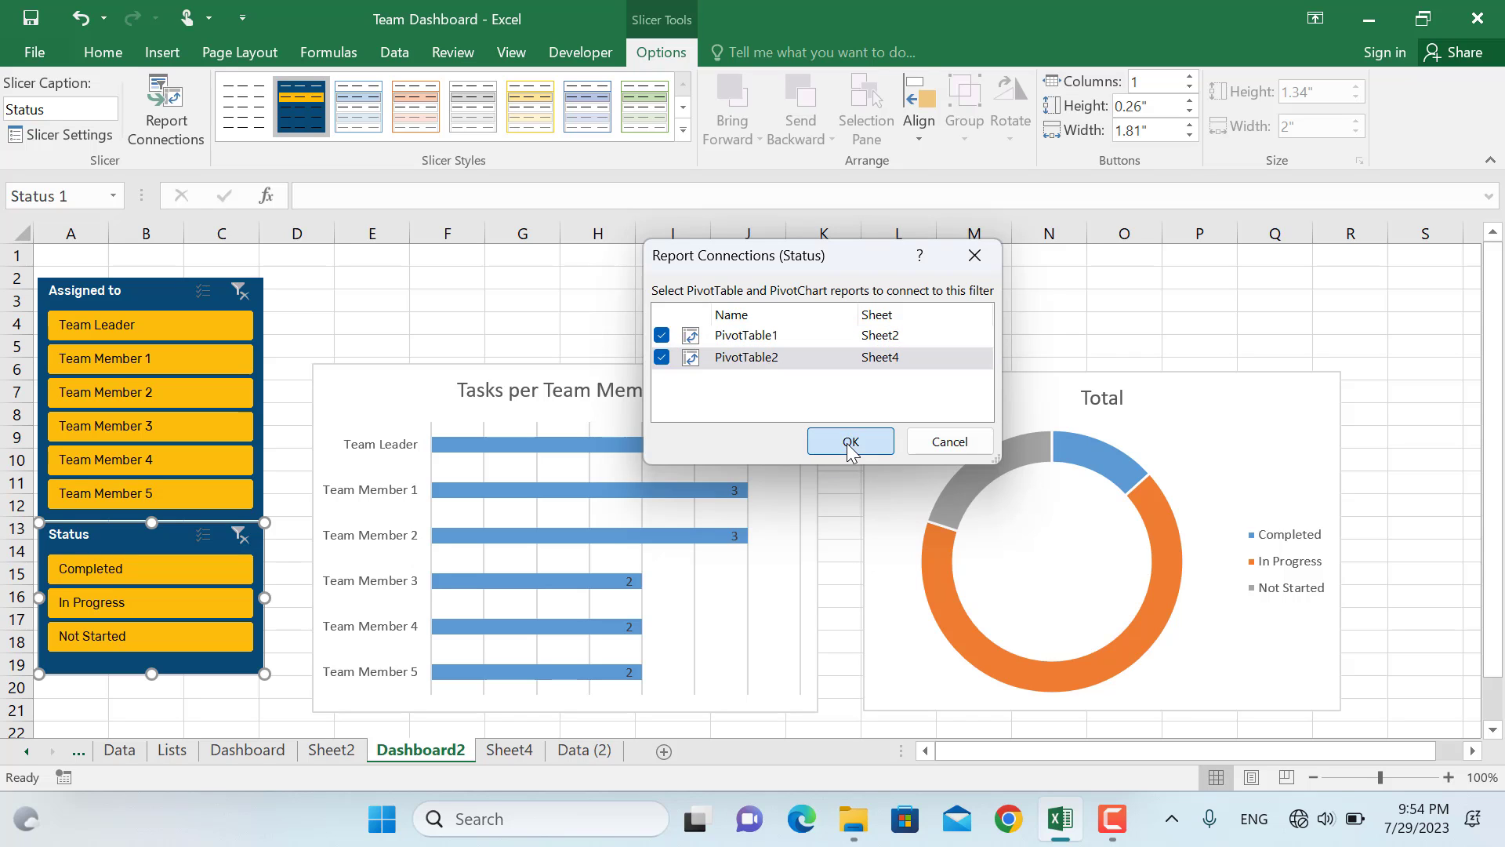
Connect the Assigned to slicer to PivotTable2 as well.
left_click(254, 298)
left_click(167, 109)
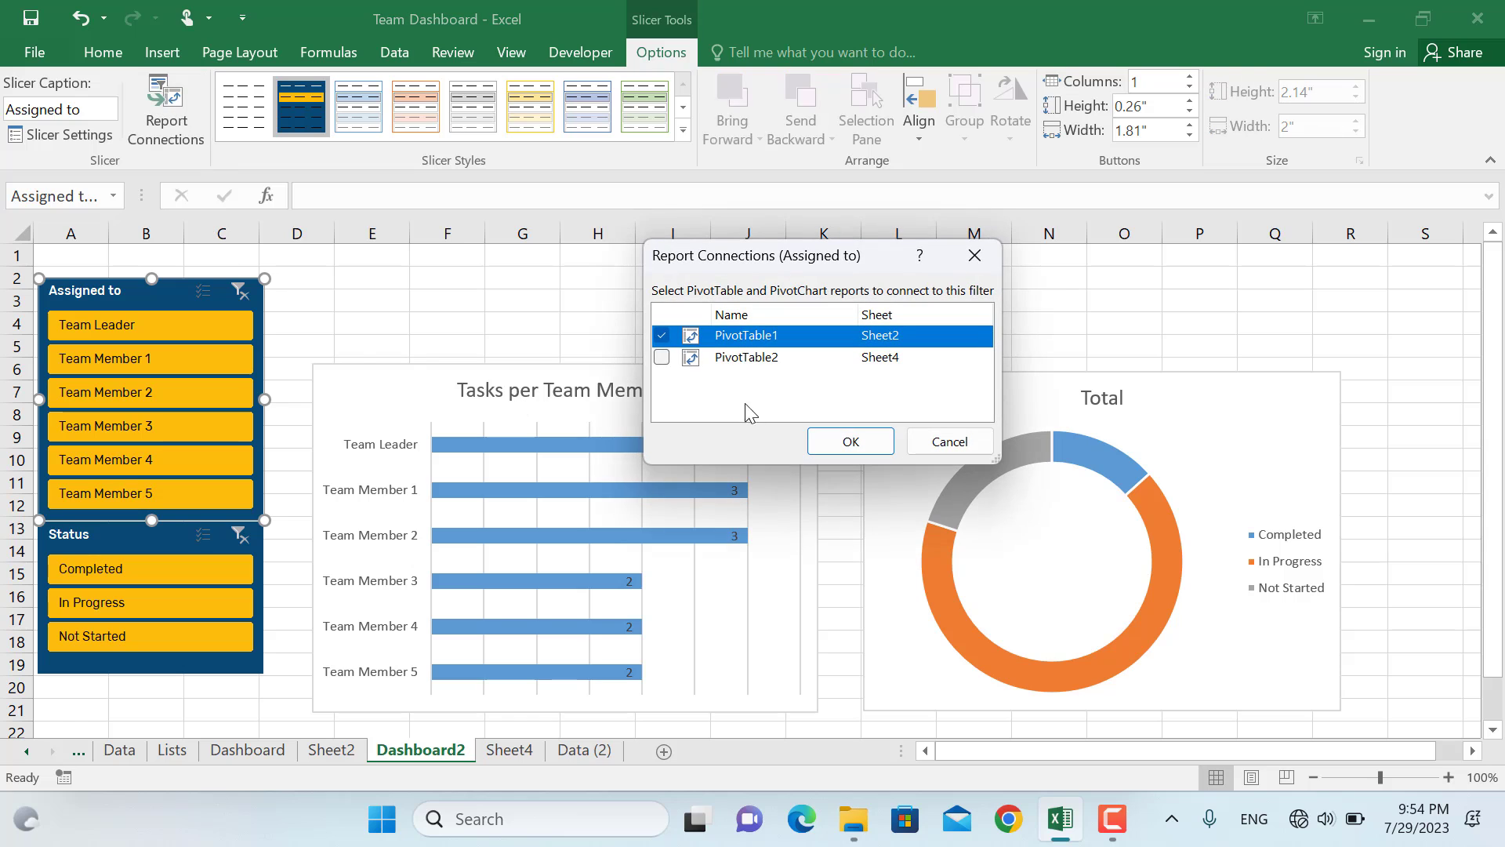
left_click(662, 359)
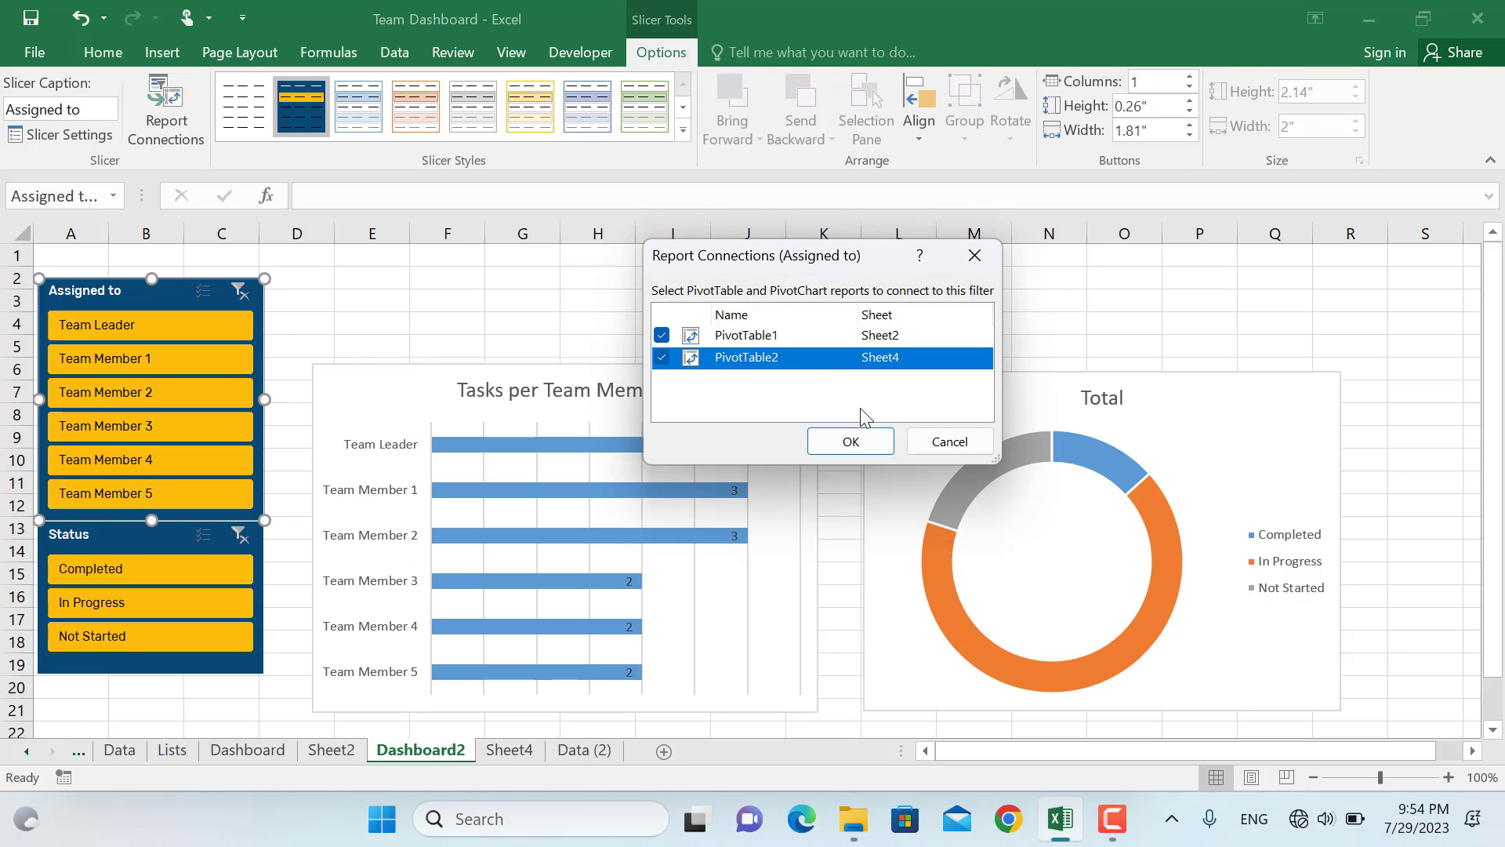
left_click(856, 445)
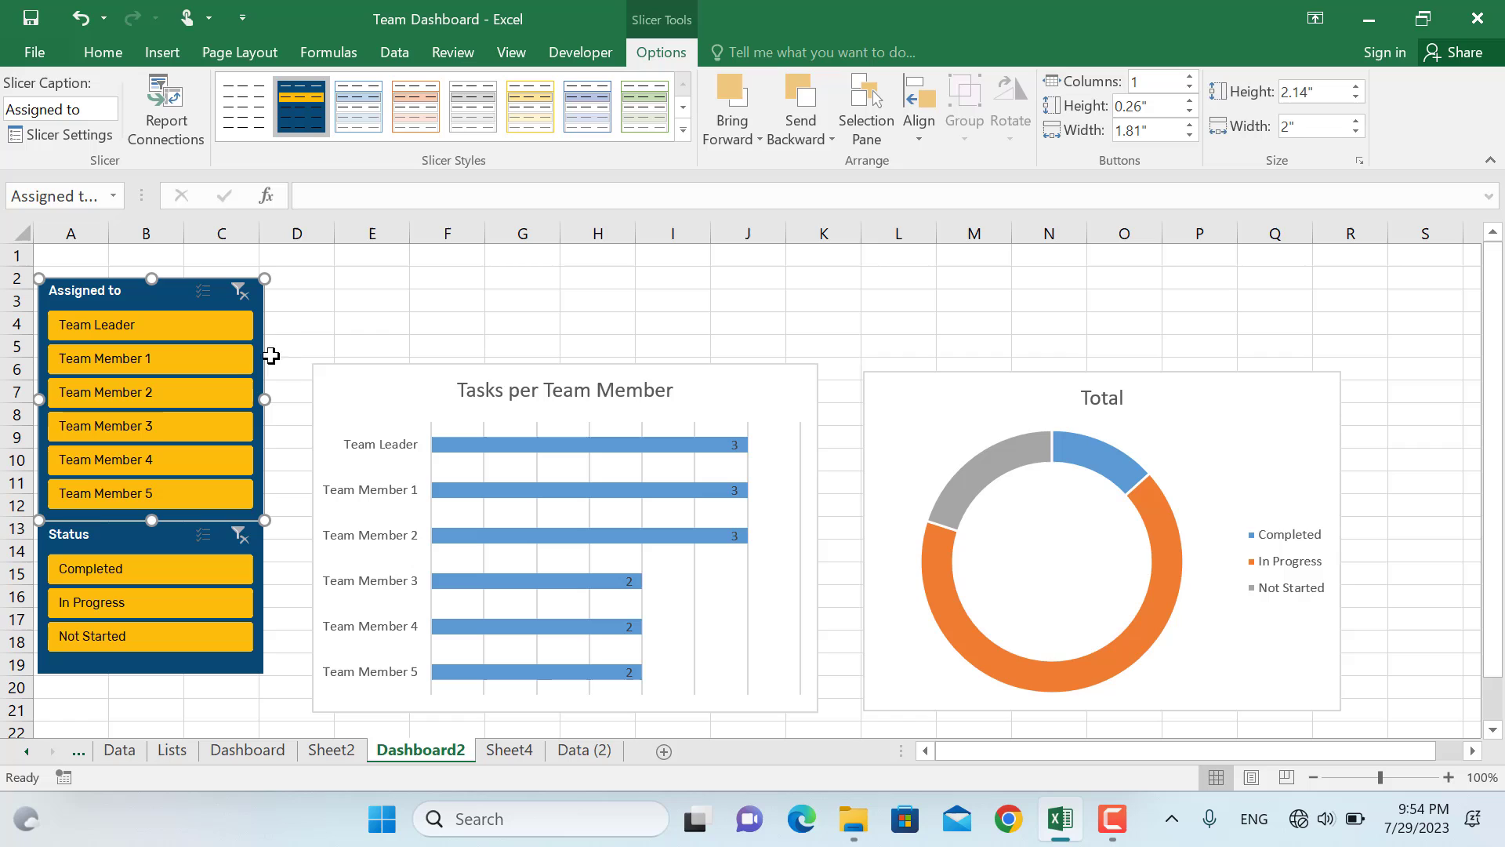
Filter the Assigned to slicer to Team Member 1, showing their 3 tasks in both charts.
left_click(221, 329, "ctrl")
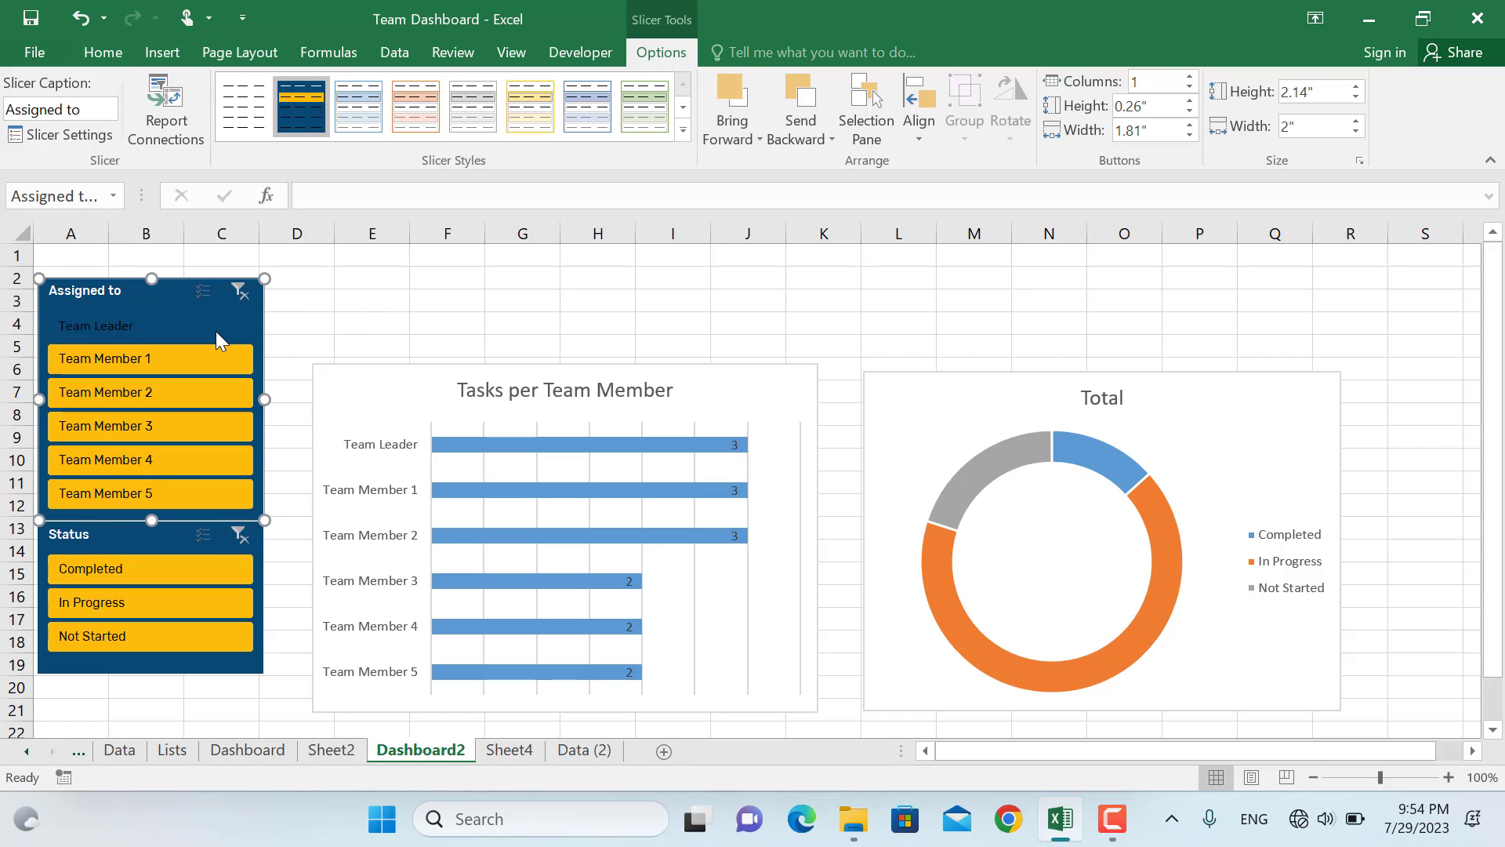
left_click(214, 330)
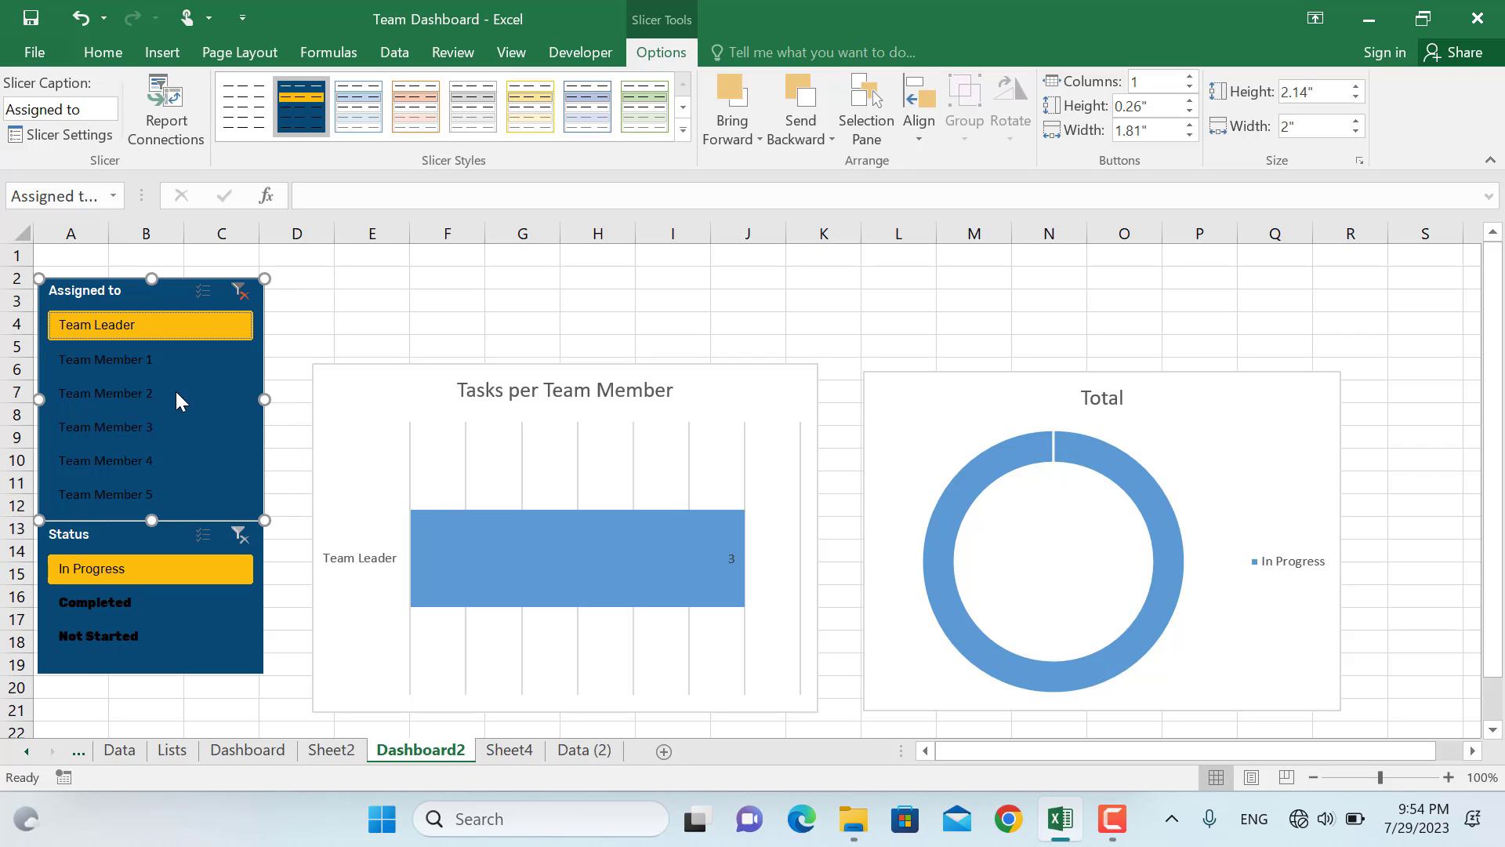
left_click(99, 357)
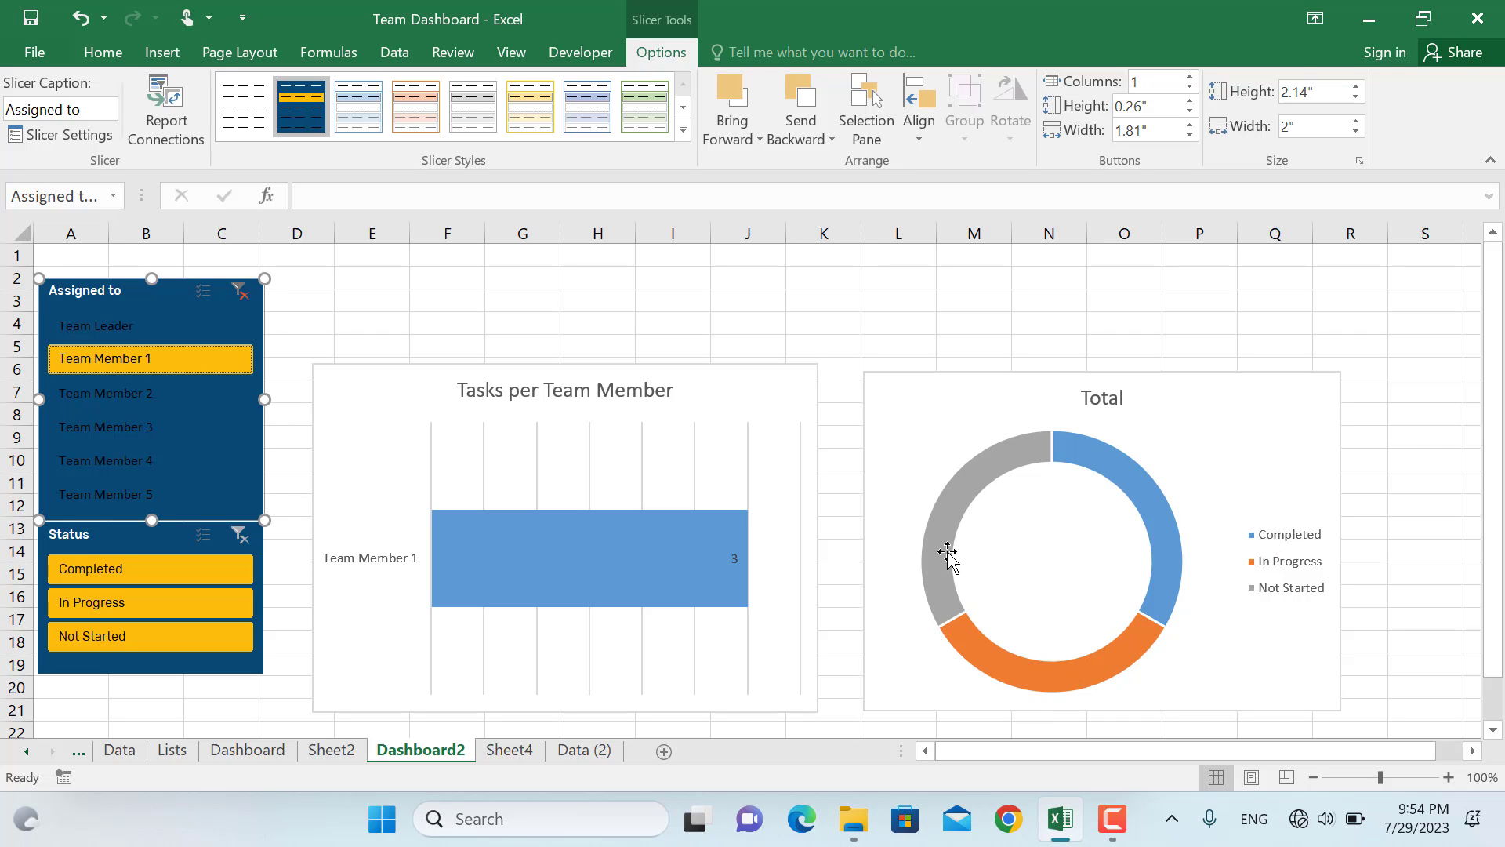
mouse_move(945, 555)
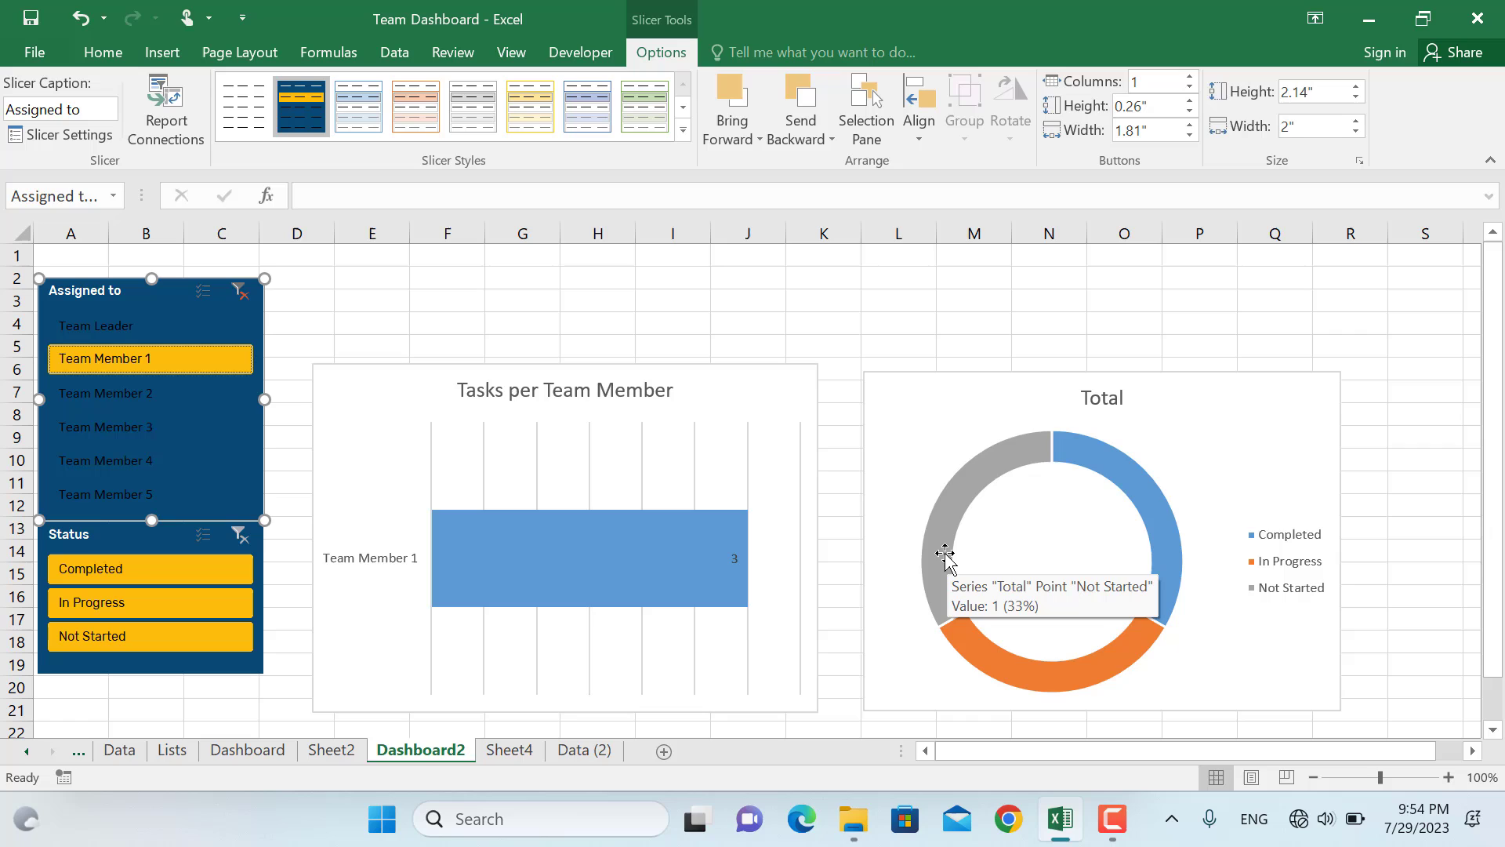